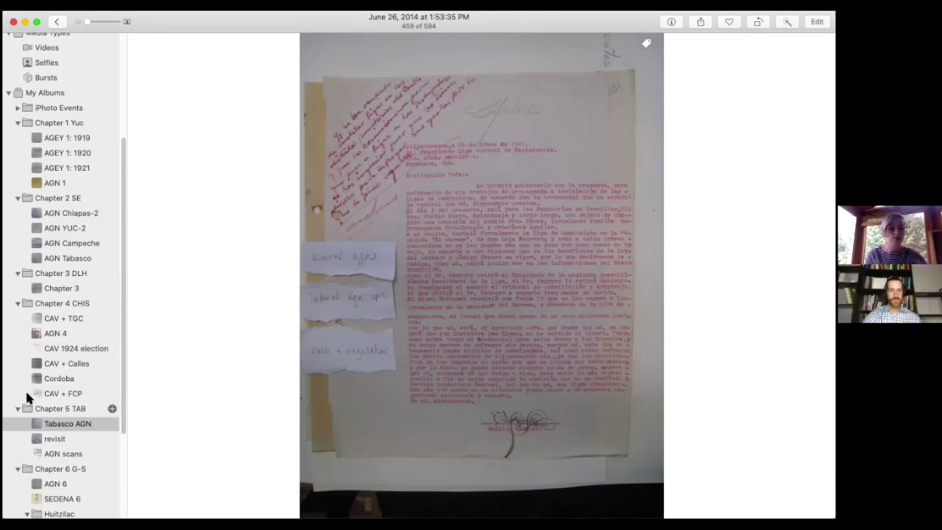
pyautogui.scroll(-5, 27, 397)
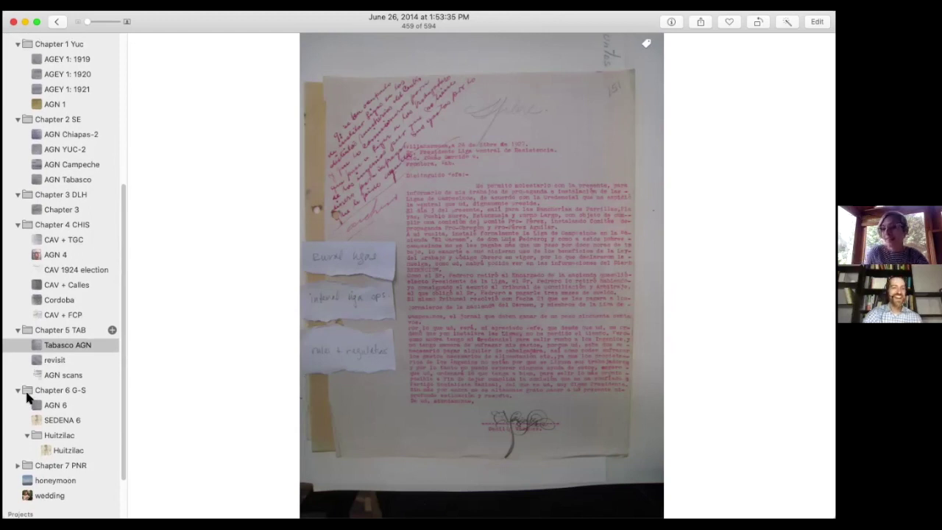
pyautogui.scroll(5, 27, 397)
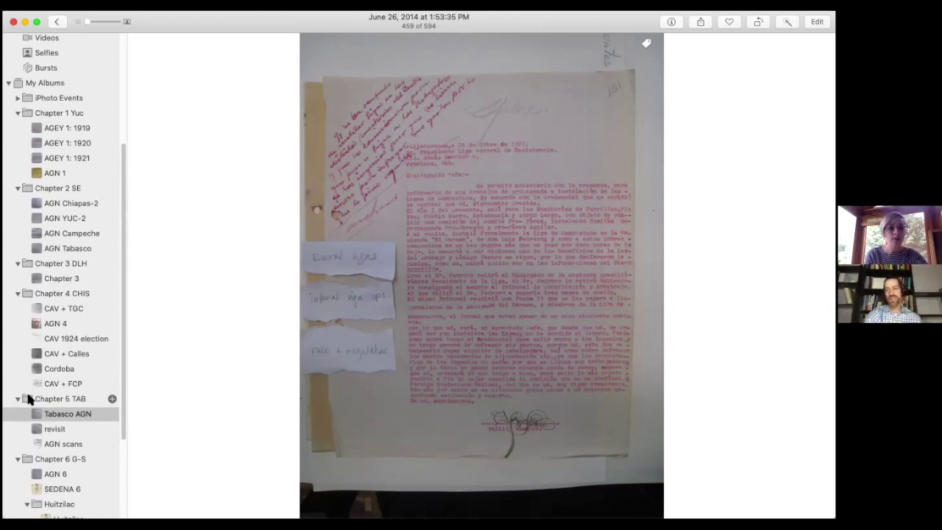
pyautogui.scroll(-1, 41, 393)
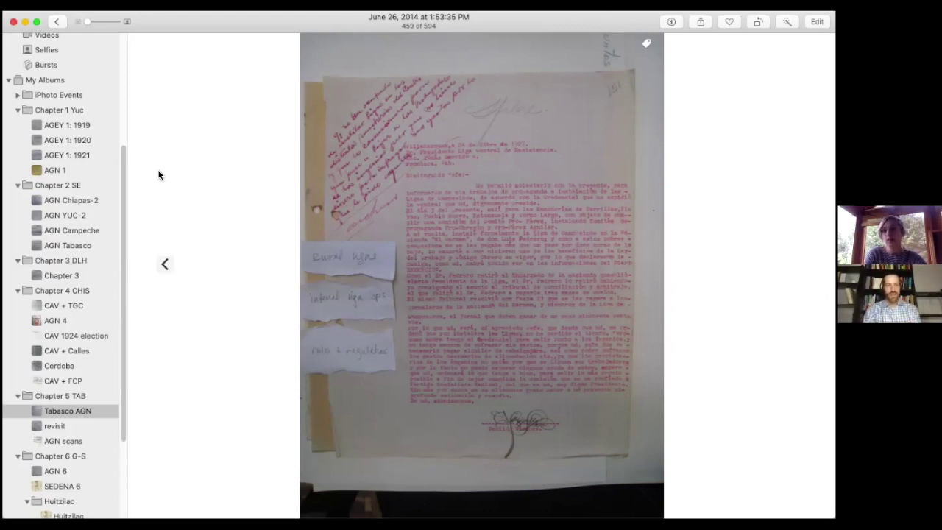
# Show the info for the typed letter's photo and highlight its archive reference, checking the keywords below it
pyautogui.click(670, 22)
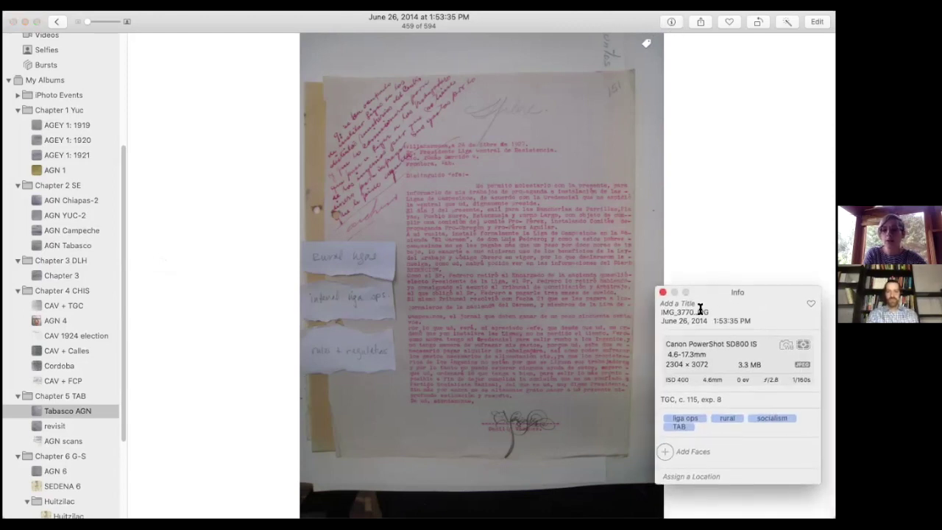
pyautogui.click(725, 398)
pyautogui.moveTo(725, 399); pyautogui.dragTo(657, 398)
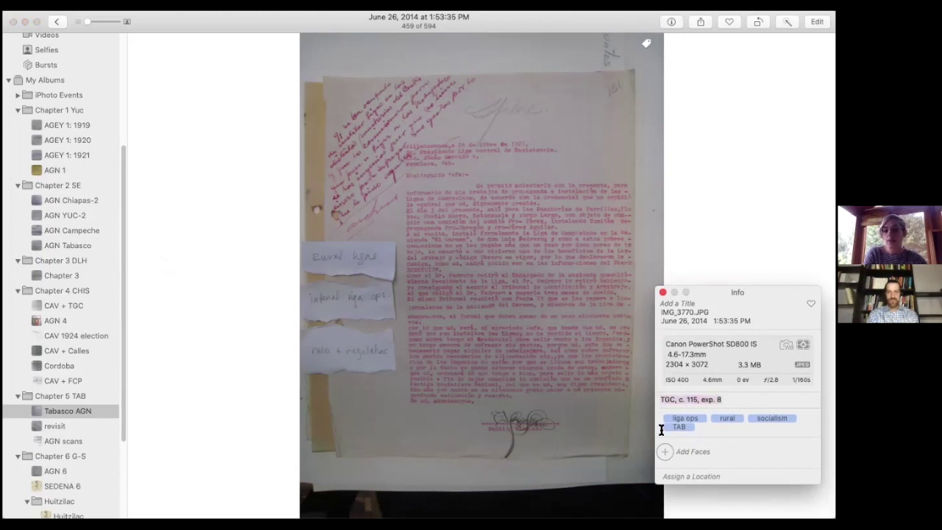
pyautogui.click(703, 427)
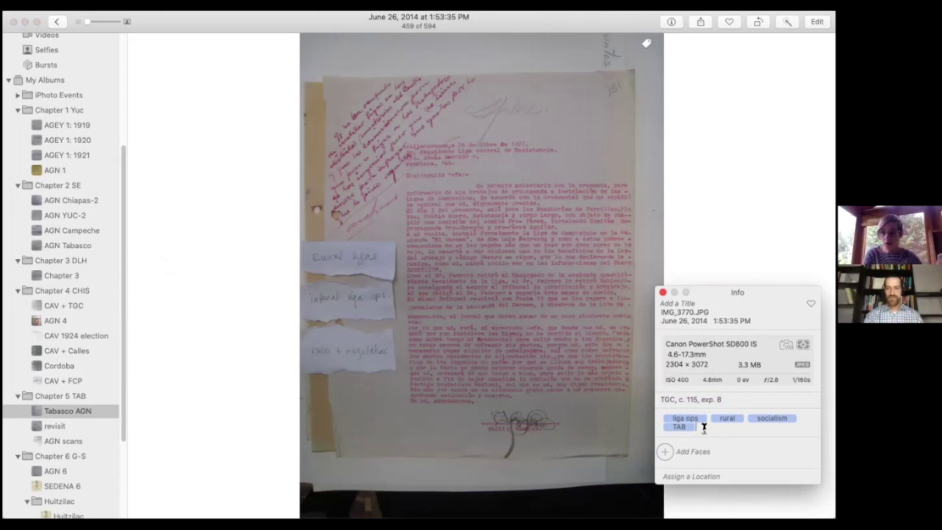
pyautogui.click(727, 399)
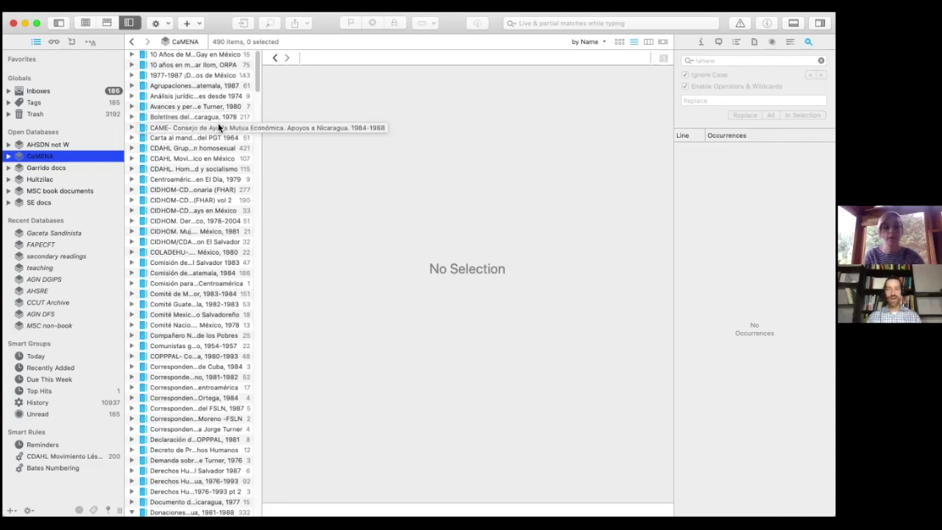
# In DEVONthink's CaMENA database, expand the group "10 Años de Movimiento Gay en México" and view its first Imagen002 page
pyautogui.click(199, 56)
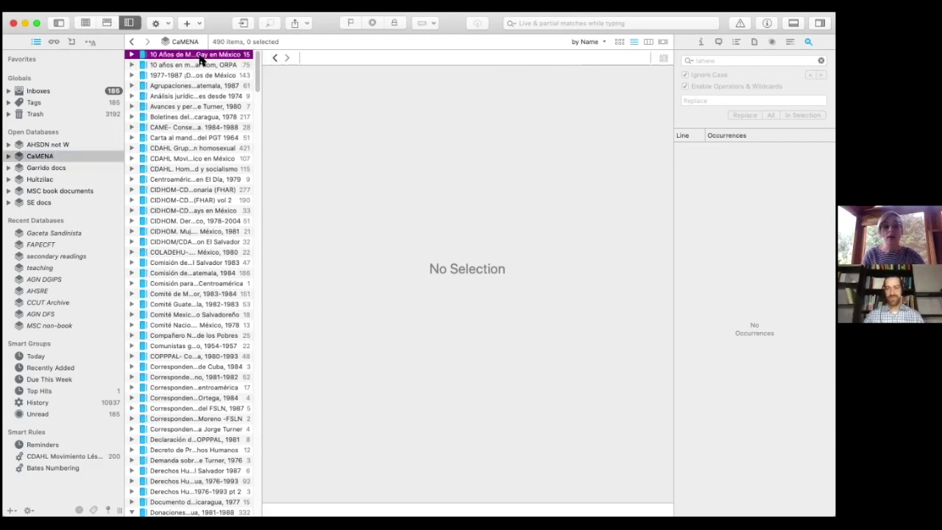
pyautogui.click(131, 54)
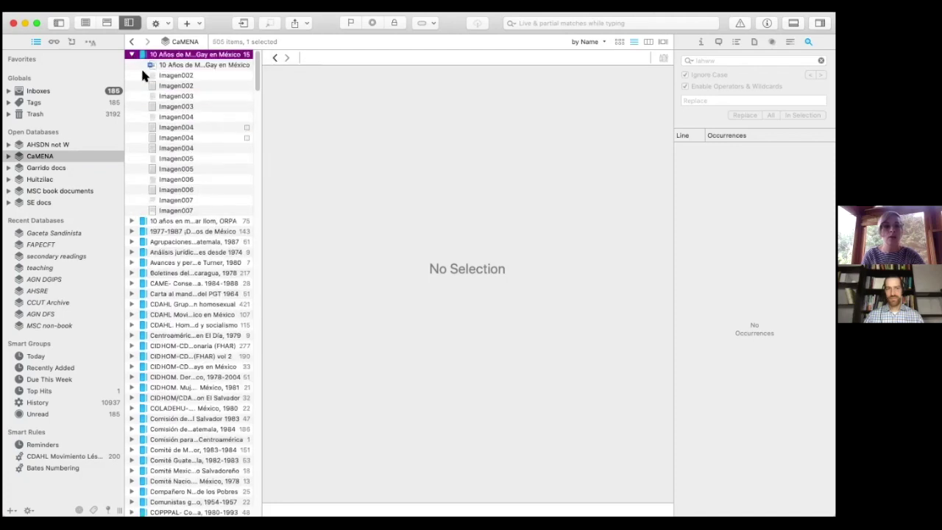
pyautogui.click(151, 75)
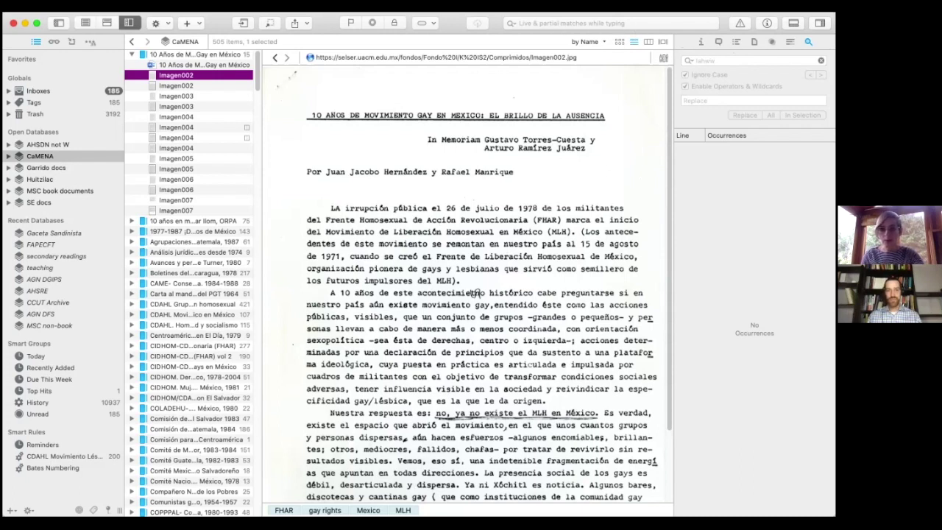
# Show the generic properties of the Imagen002 page and select its source URL
pyautogui.click(700, 42)
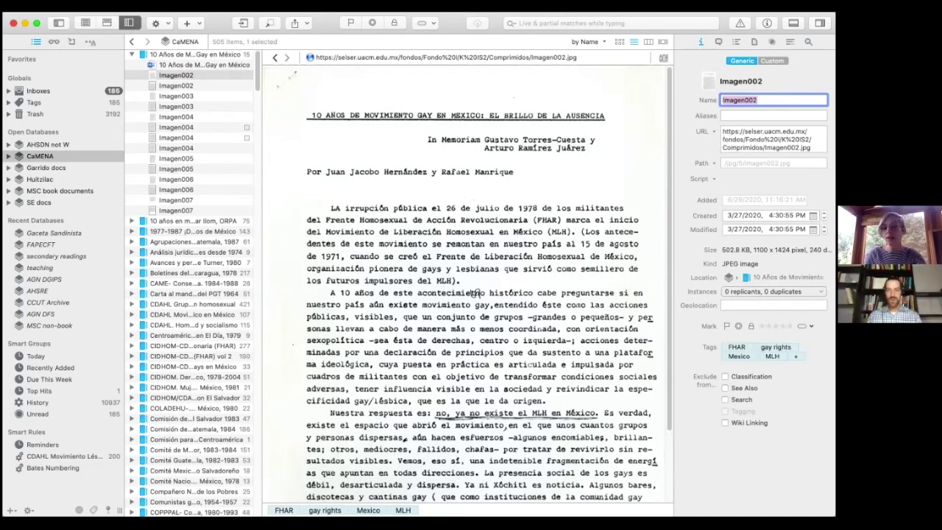
pyautogui.press('Tab')
pyautogui.press('Tab')
pyautogui.press('super+a')
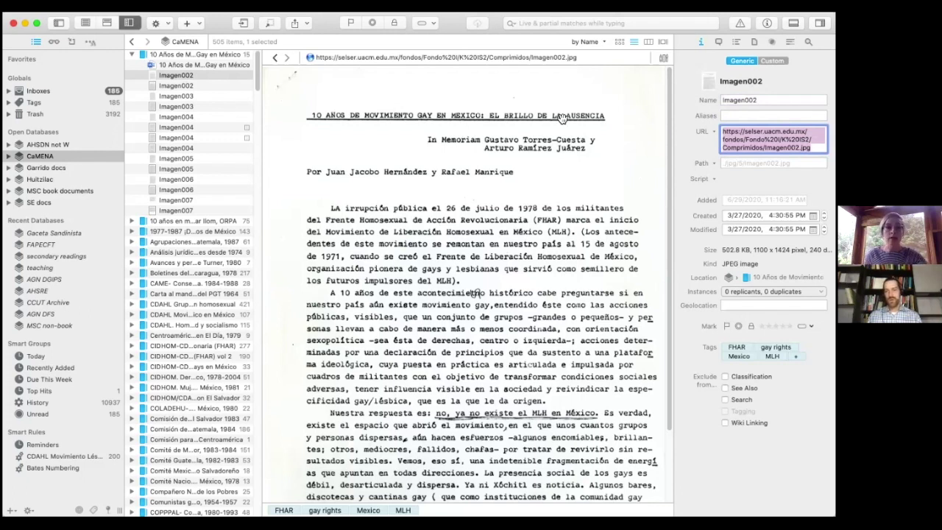
# View the group's Word record and the first Imagen003 page, and reveal that page's file in Finder
pyautogui.click(185, 65)
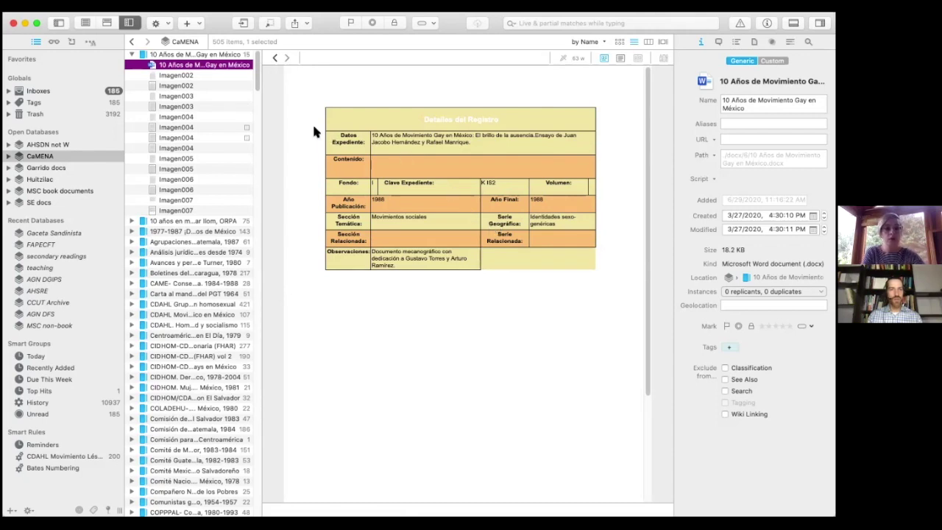
pyautogui.click(173, 96)
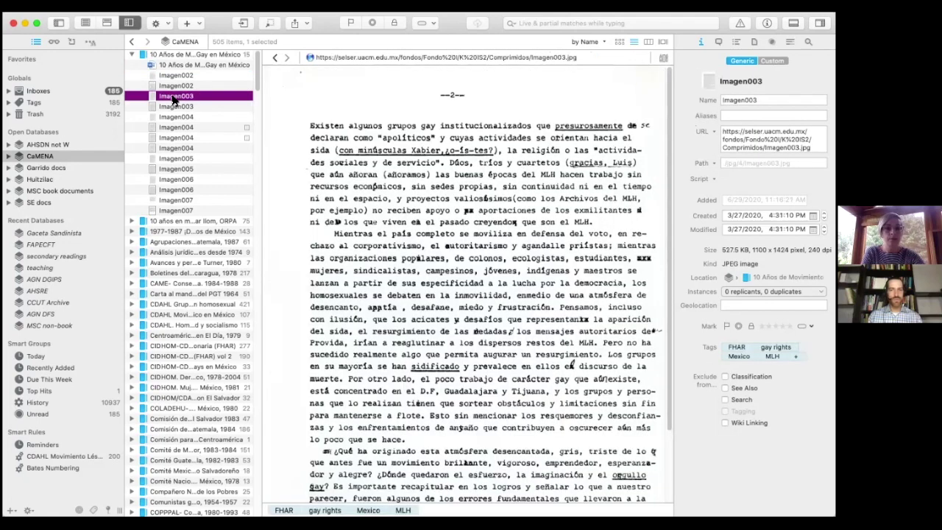
pyautogui.rightClick(175, 100)
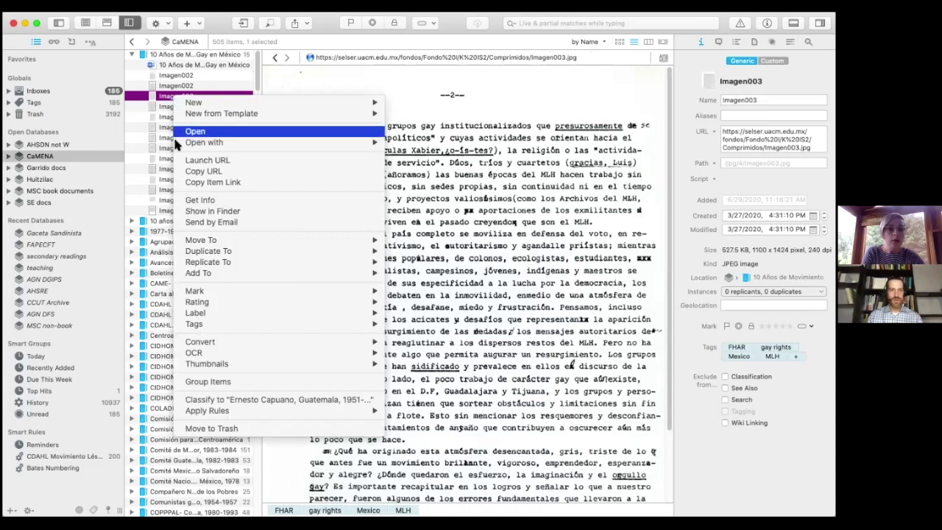
pyautogui.moveTo(177, 145)
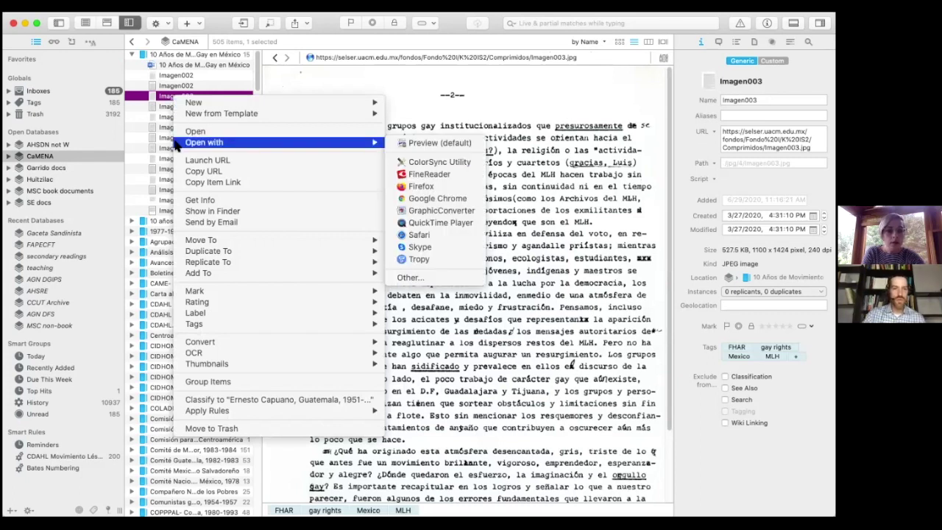
pyautogui.click(197, 212)
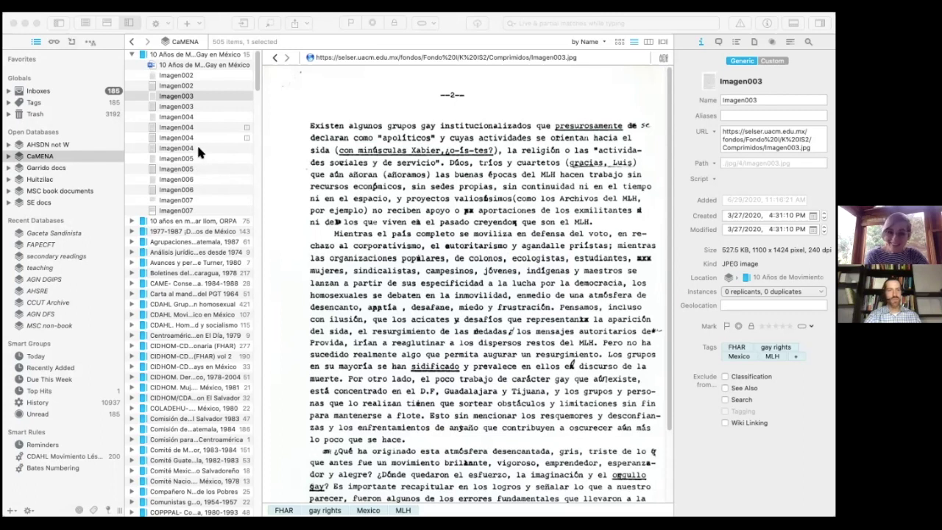
# Search the CaMENA database for Ortega
pyautogui.scroll(-3, 196, 142)
pyautogui.scroll(-3, 199, 151)
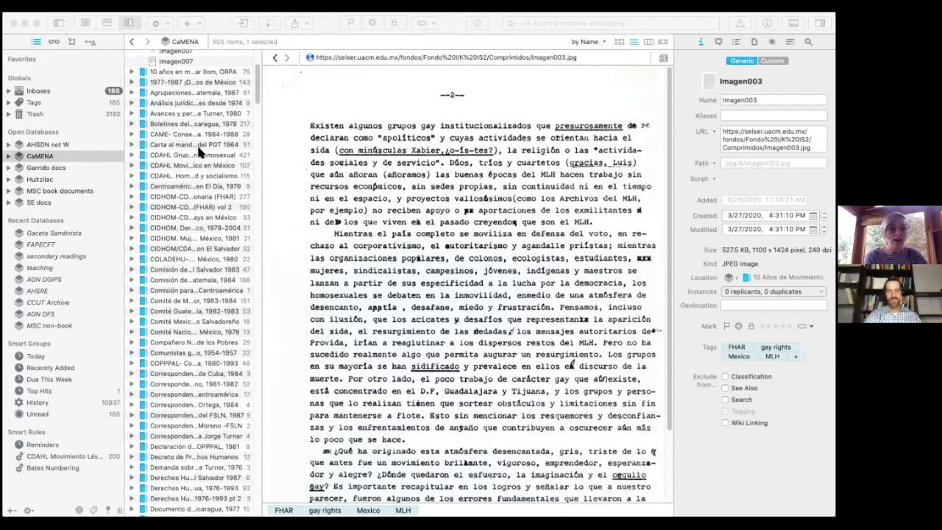
pyautogui.click(579, 22)
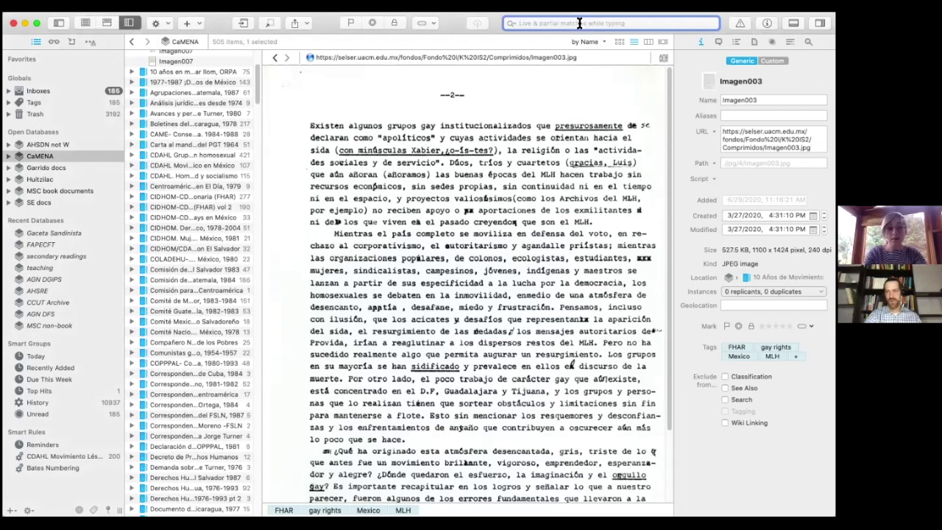
pyautogui.write('Orteg')
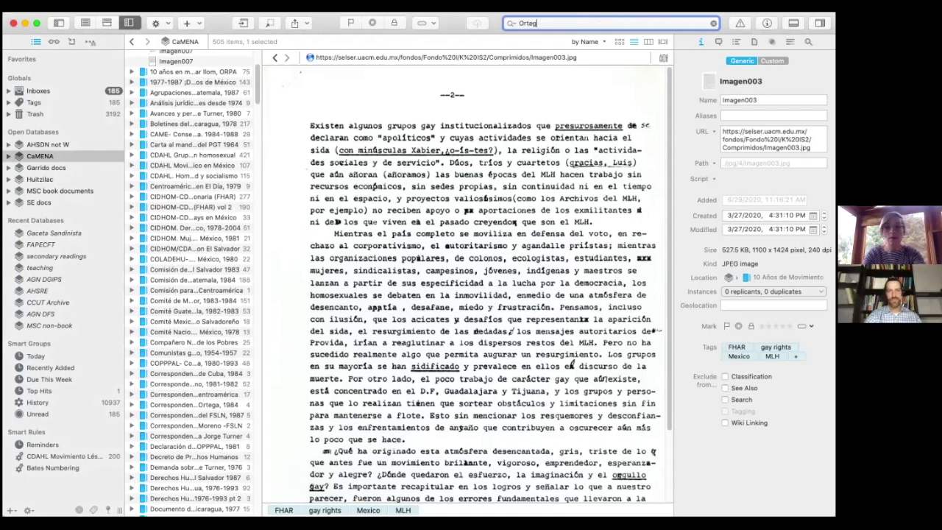
pyautogui.write('a')
pyautogui.press('Return')
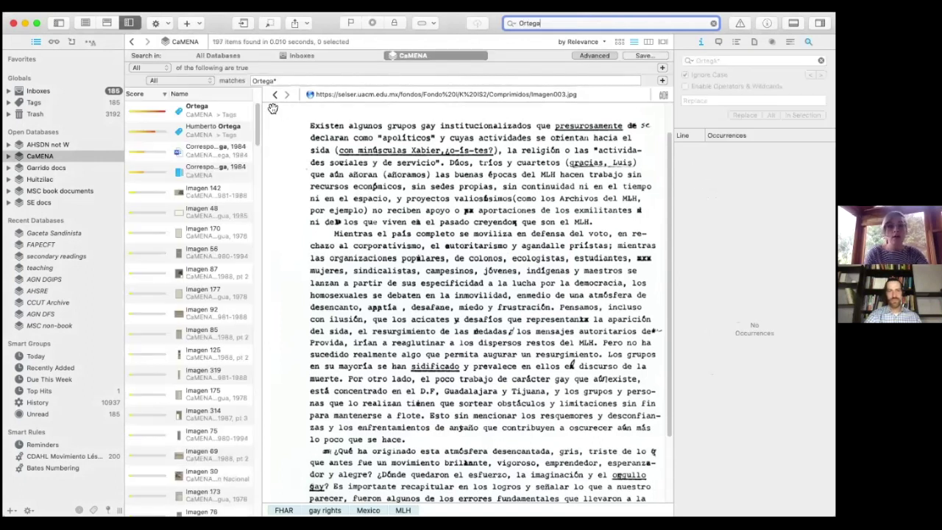
# Open the search result Imagen 142 and enlarge the newspaper clipping around the highlighted "Ortega subrayó" passage
pyautogui.click(217, 119)
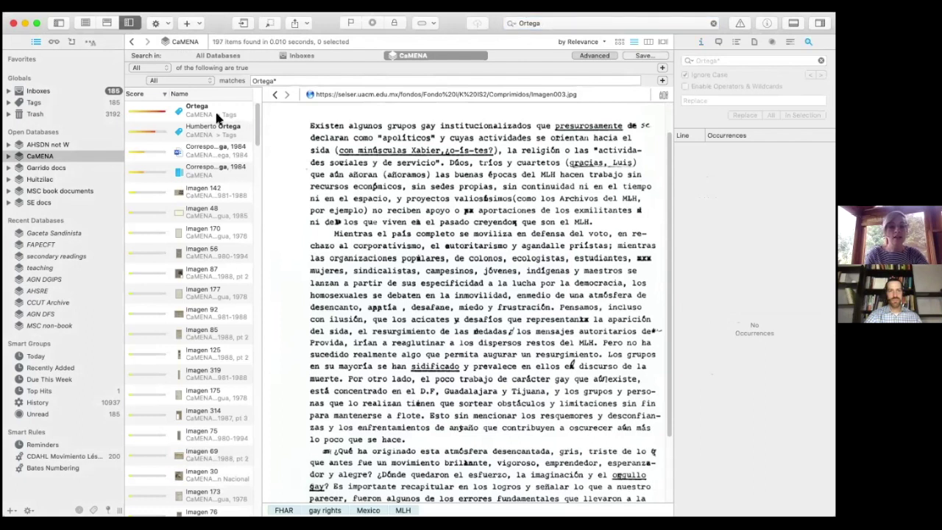
pyautogui.click(203, 193)
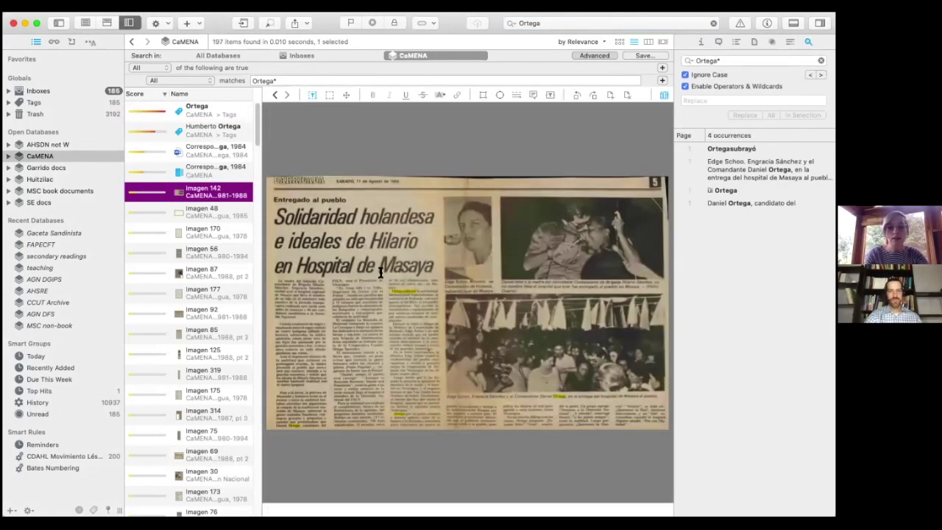
pyautogui.scroll(-1, 397, 275)
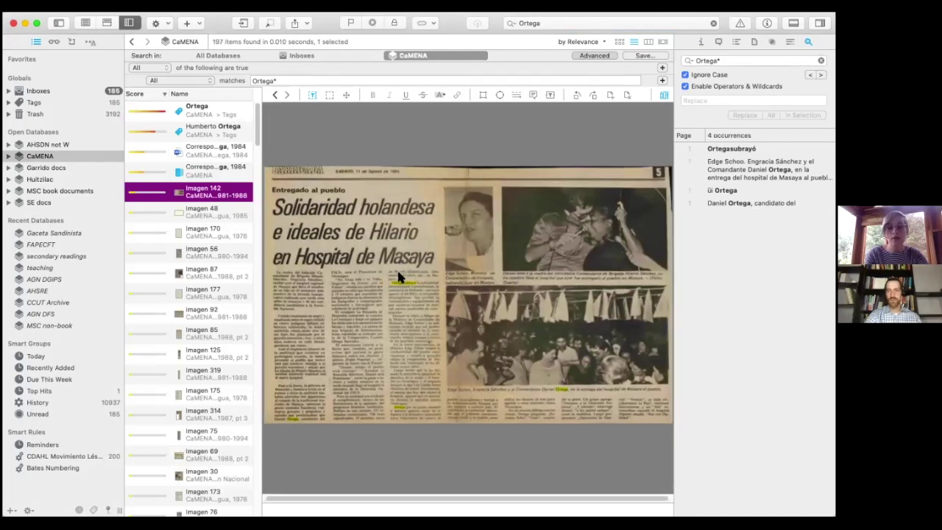
pyautogui.scroll(-5, 397, 276)
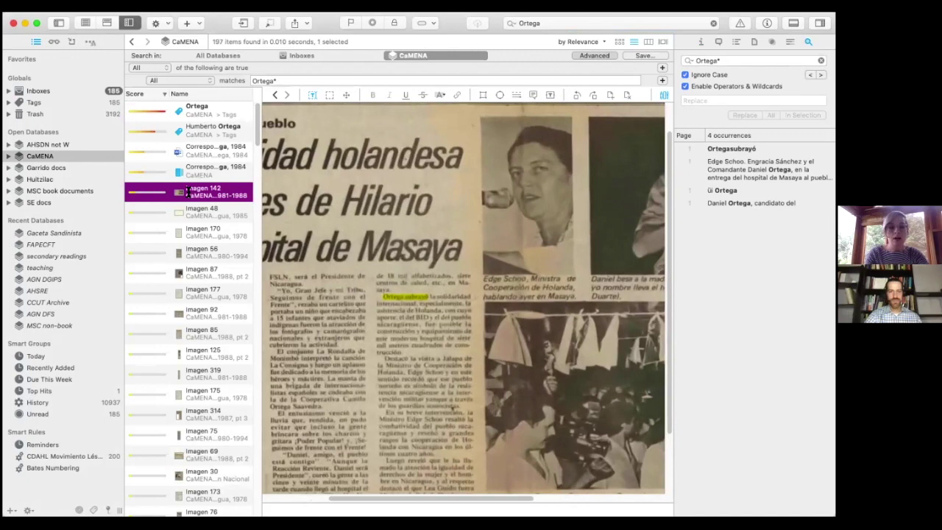
# Widen the results list to show the source folders, and view the results Imagen 48, Imagen 170, Imagen 56 and Imagen 75
pyautogui.moveTo(187, 192); pyautogui.dragTo(370, 108)
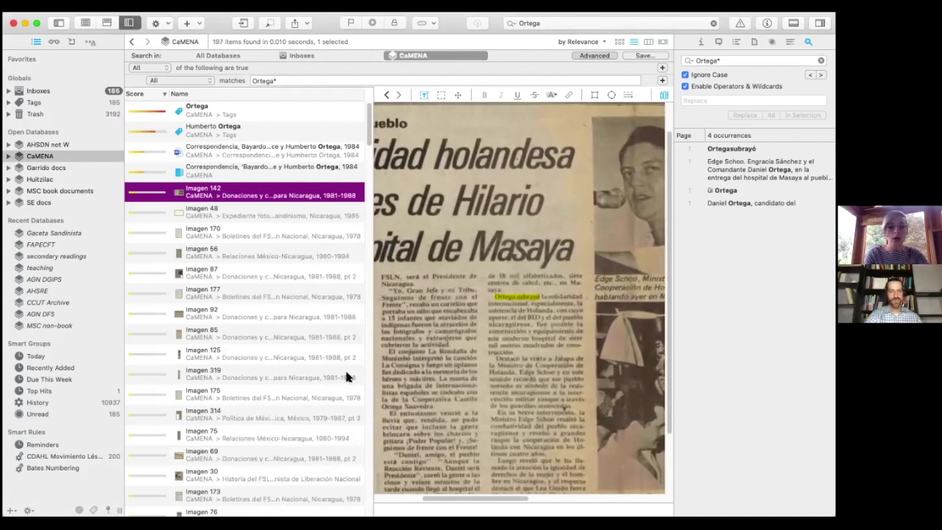
pyautogui.press('Down')
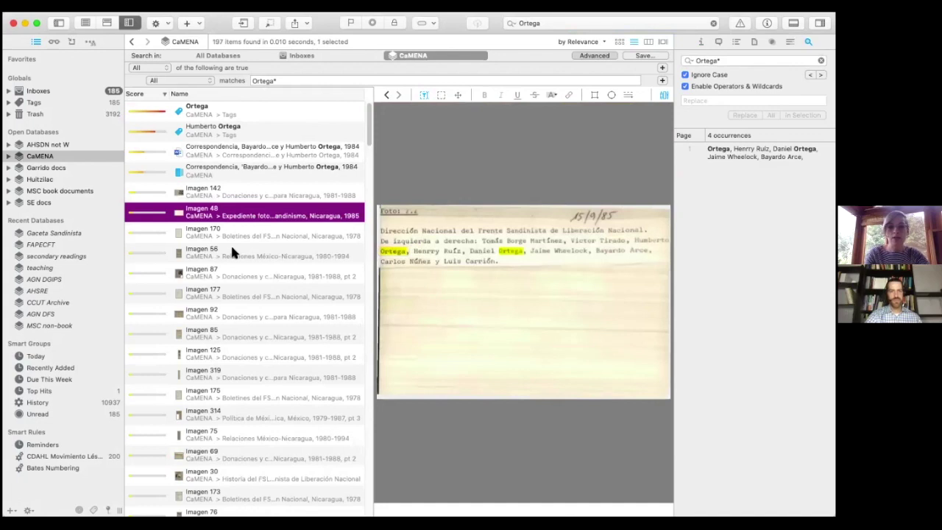
pyautogui.press('Down')
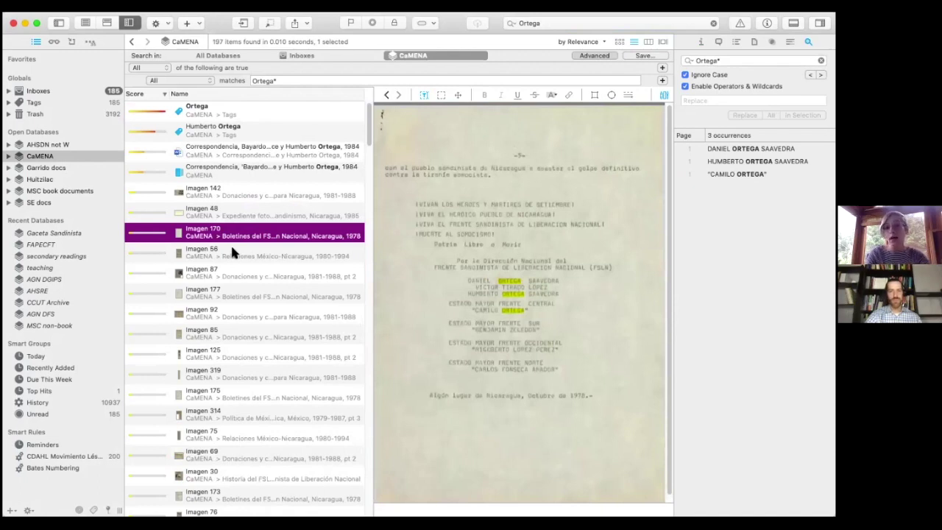
pyautogui.click(232, 250)
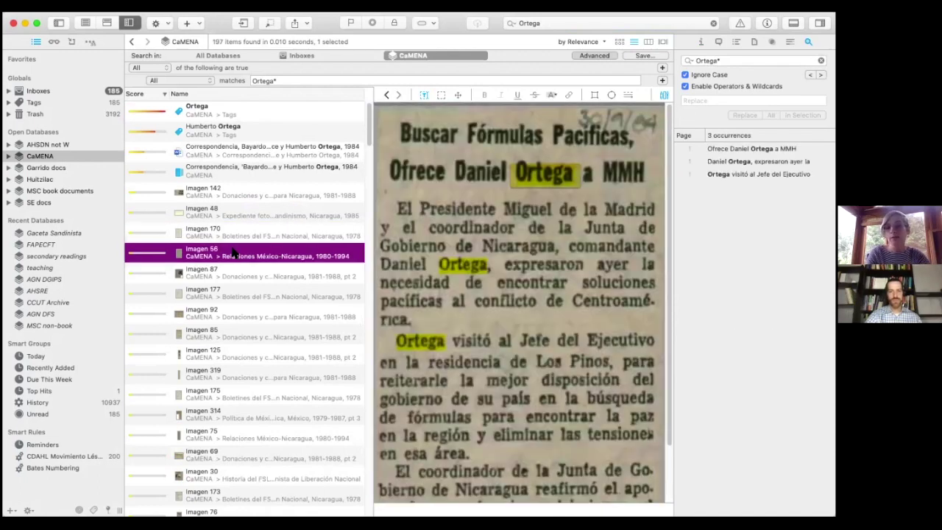
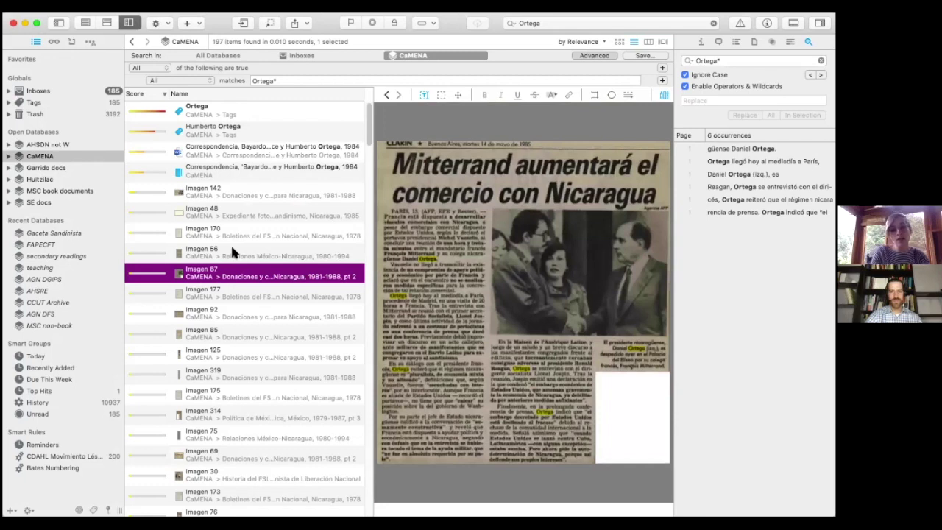
pyautogui.click(278, 439)
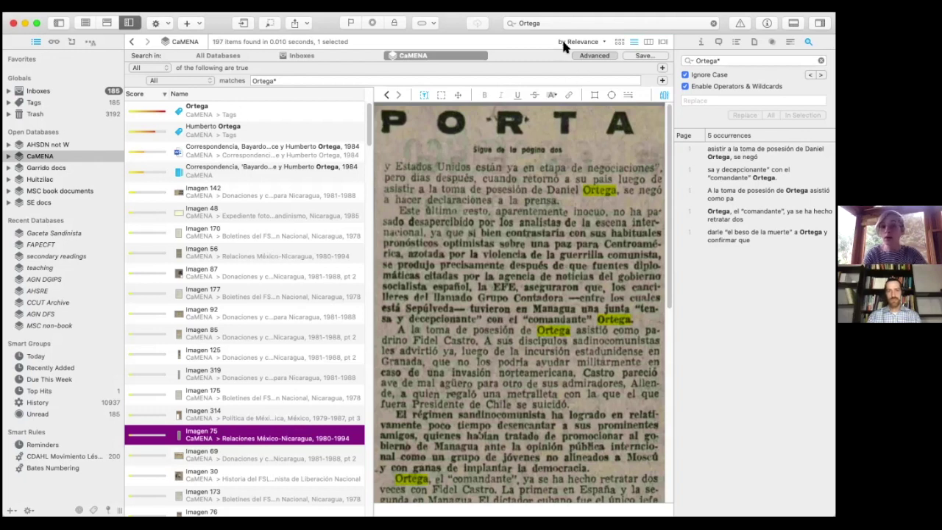
# Narrow the CaMENA search to "Ortega, mexico"
pyautogui.click(549, 23)
pyautogui.write(', me')
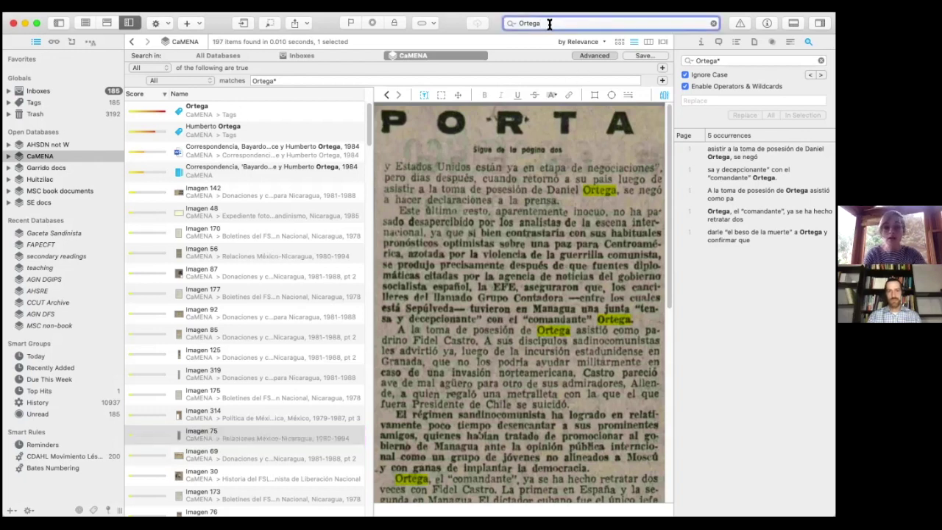
pyautogui.write('xico')
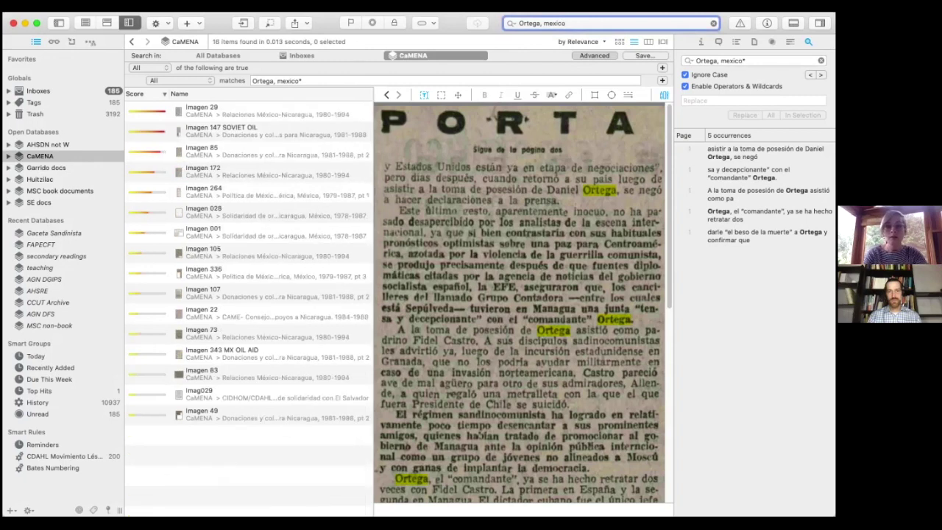
# Open the result Imagen 85 and read down to the highlighted mention of Mexico near the end of the page
pyautogui.click(239, 150)
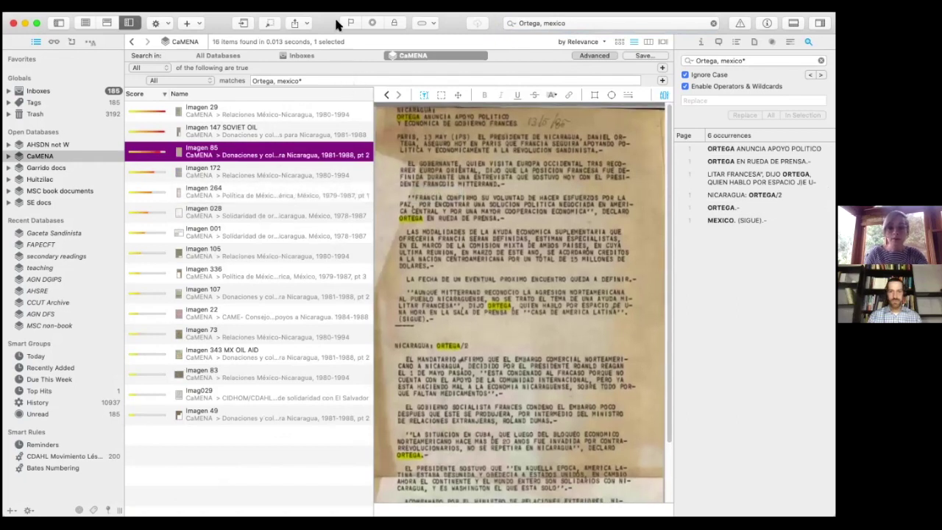
pyautogui.scroll(-1, 413, 237)
pyautogui.scroll(-4, 412, 237)
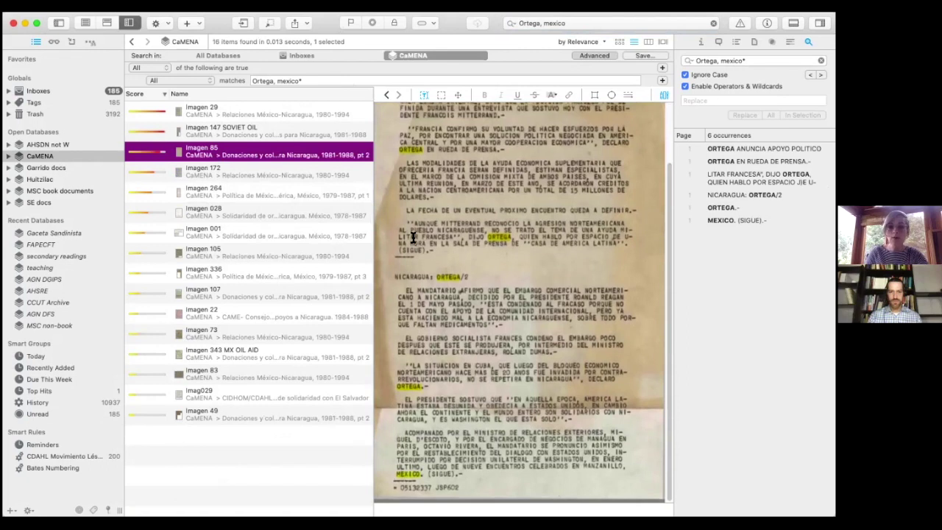
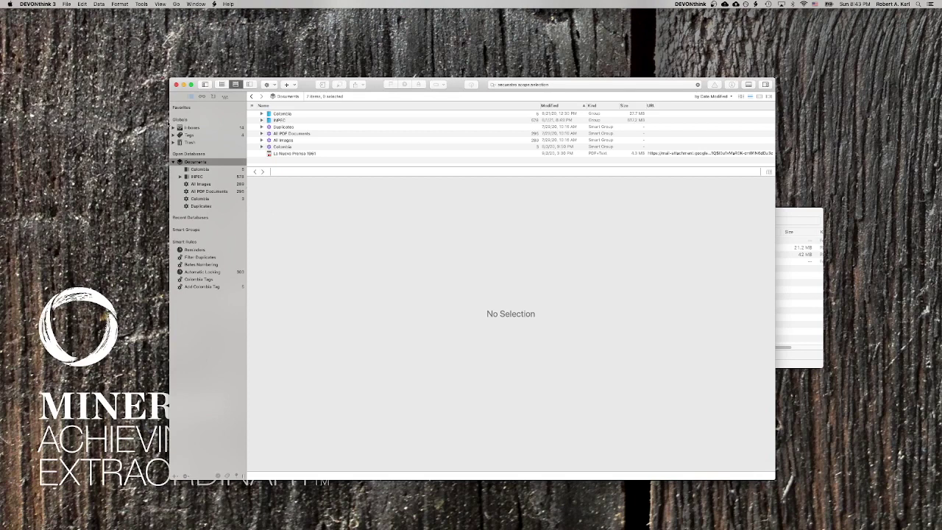
# Index the New Archival Images folder from DT Demo into the Documents database
pyautogui.click(44, 4)
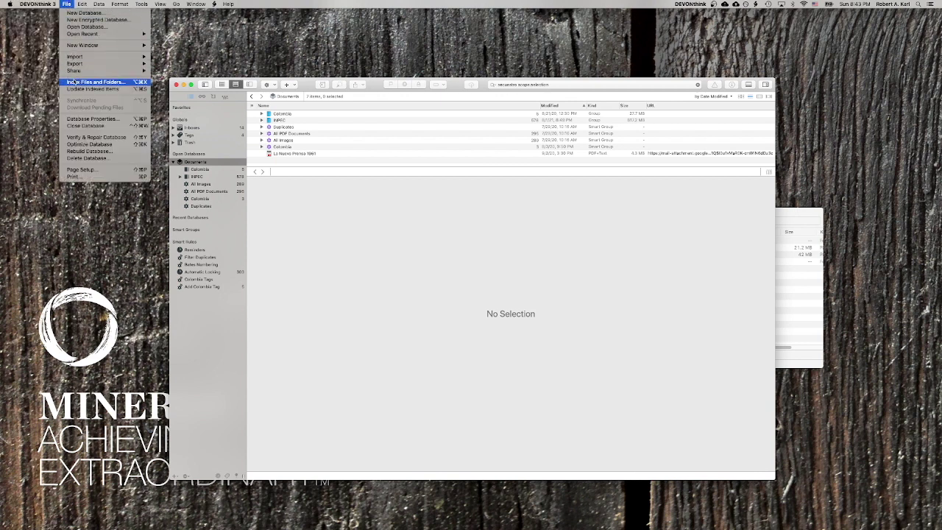
pyautogui.click(73, 82)
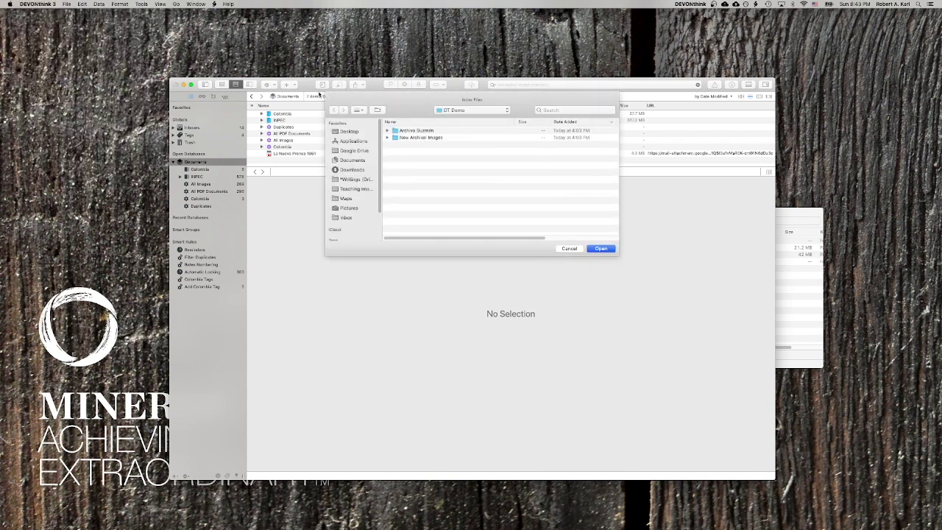
pyautogui.click(416, 137)
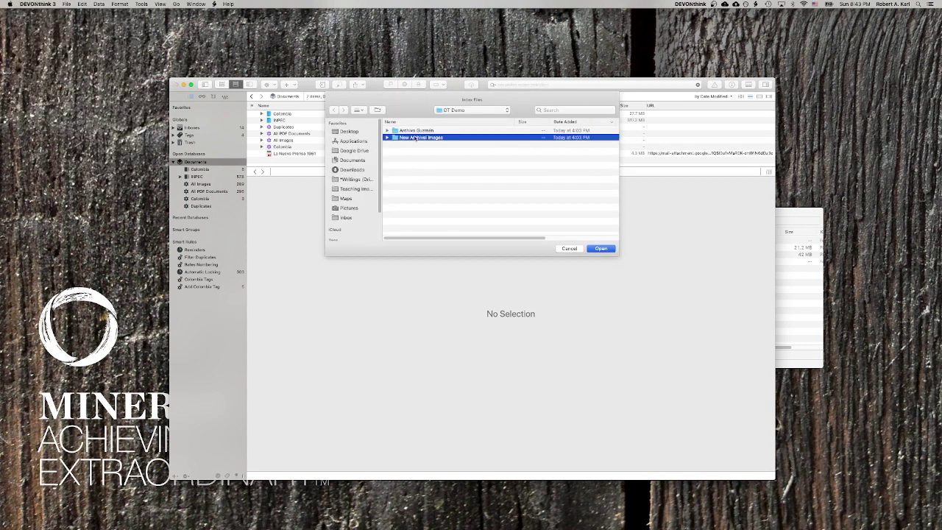
pyautogui.click(601, 248)
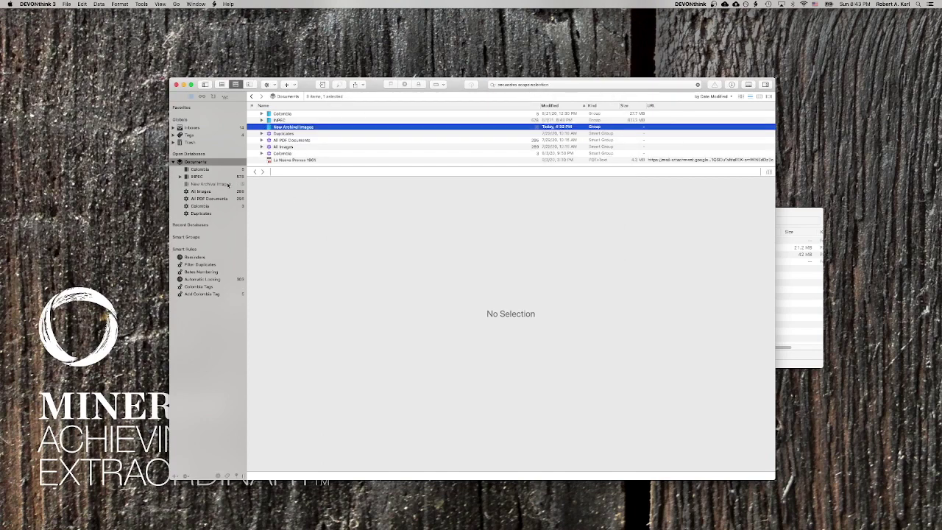
# Create a smart rule named "Import + OCR" that searches in the New Archival Images group
pyautogui.rightClick(209, 251)
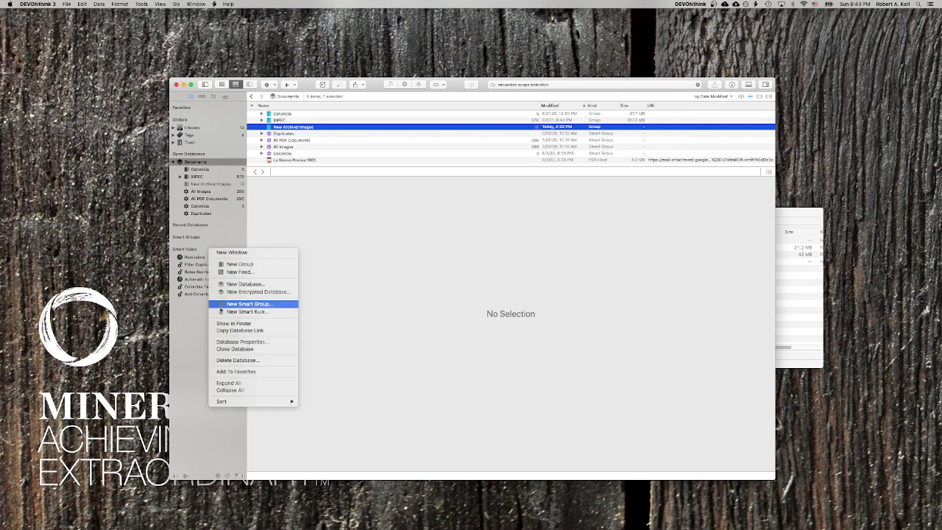
pyautogui.click(220, 312)
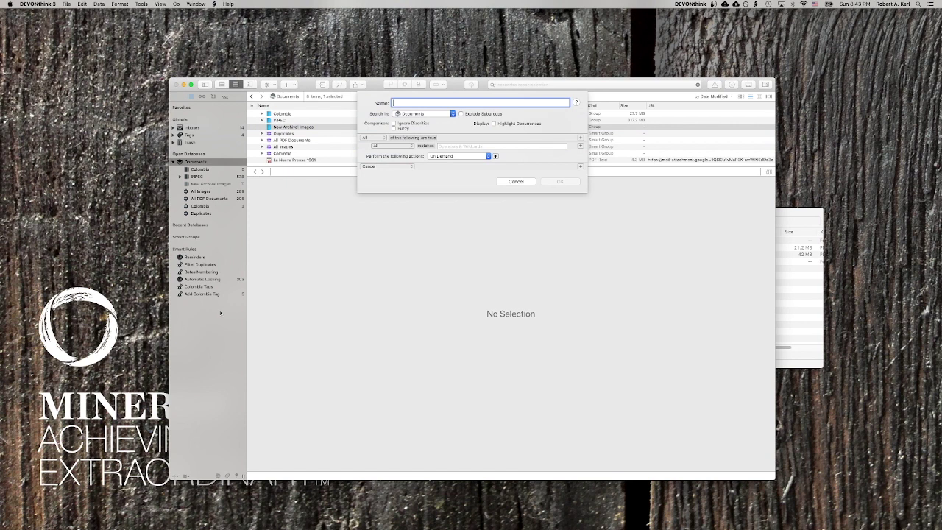
pyautogui.write('import + OCR')
pyautogui.click(423, 113)
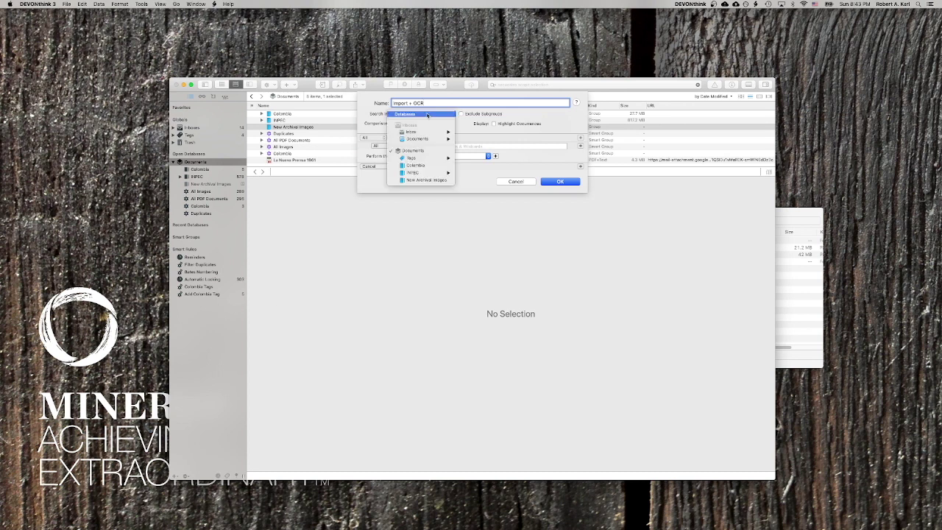
pyautogui.click(422, 179)
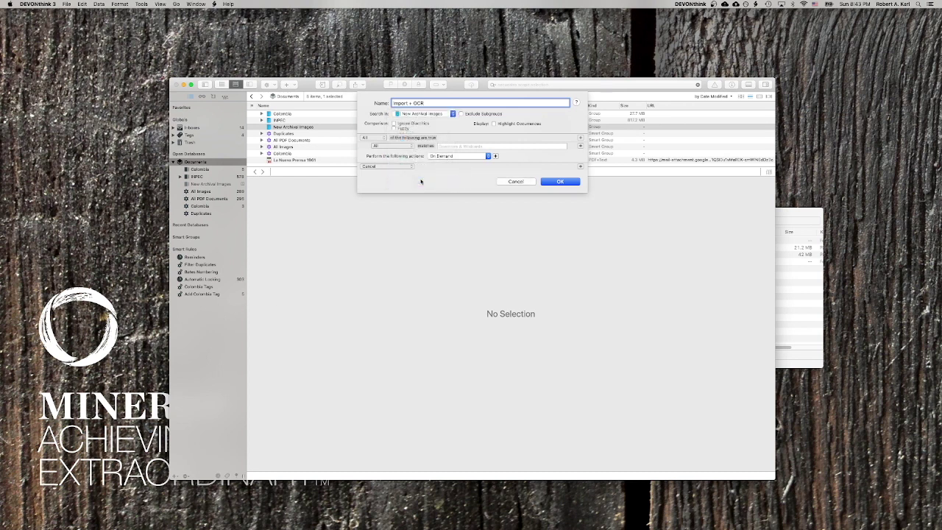
# Make the rule match any of its conditions and set the first condition to Kind is Image
pyautogui.click(373, 137)
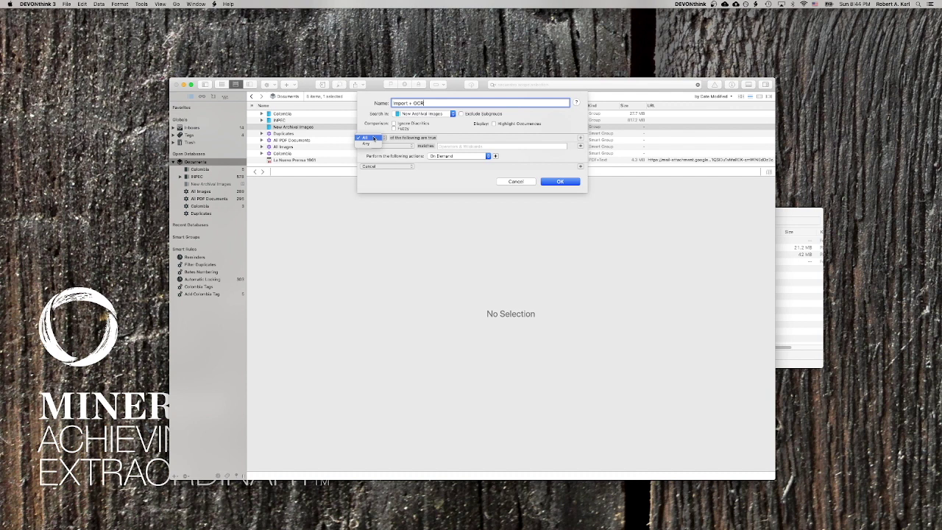
pyautogui.click(372, 143)
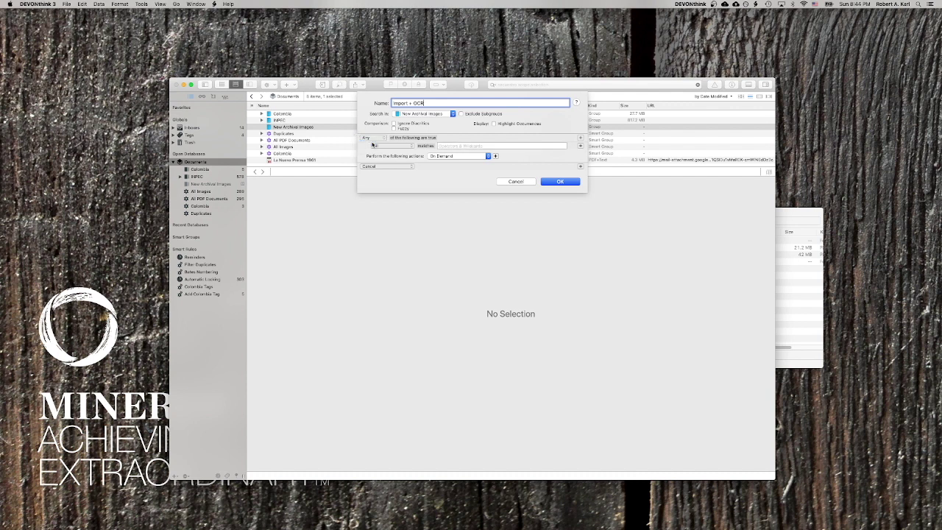
pyautogui.click(411, 149)
pyautogui.press('k')
pyautogui.press('i')
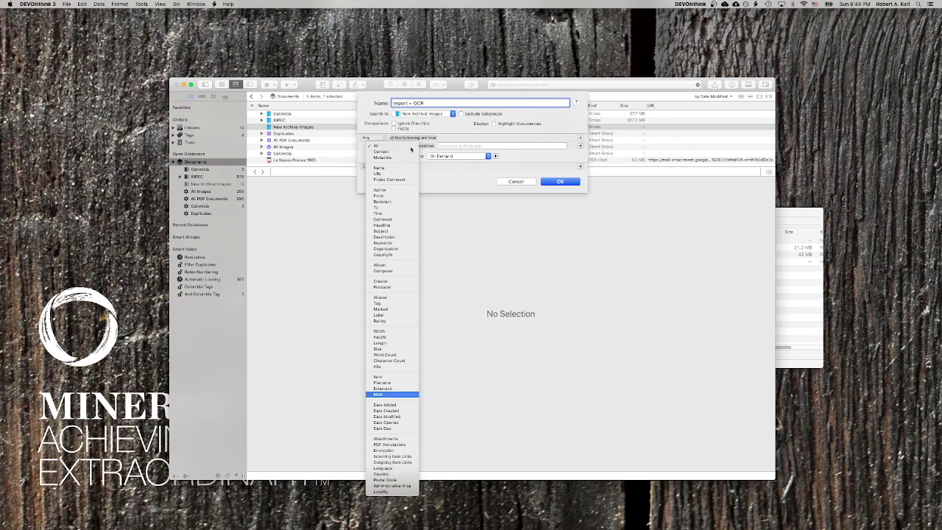
pyautogui.press('Return')
pyautogui.click(458, 146)
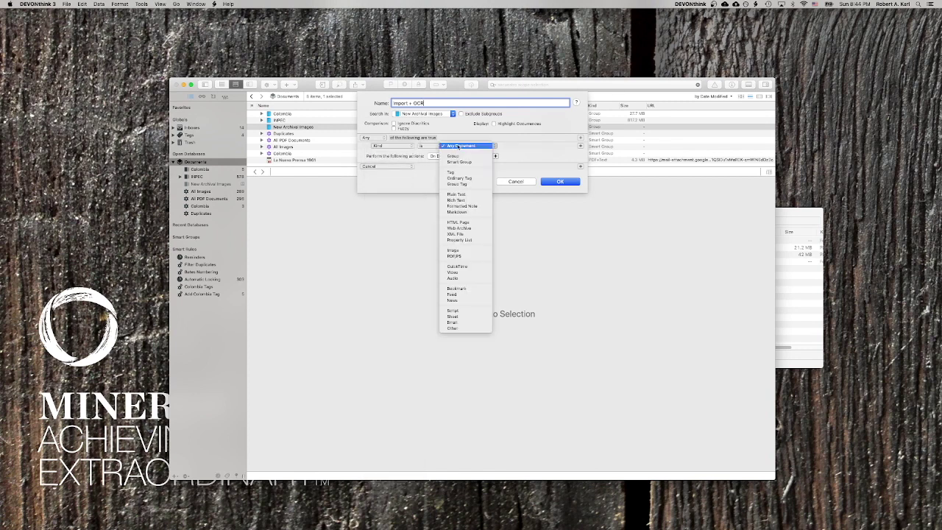
pyautogui.press('i')
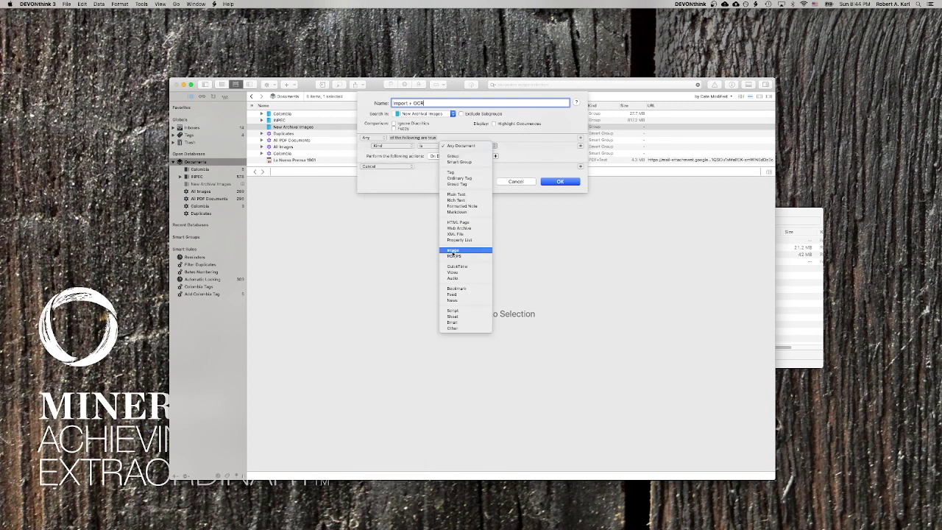
pyautogui.press('Return')
# Add a second condition to the rule: Kind is PDF/PS
pyautogui.click(580, 146)
pyautogui.click(378, 155)
pyautogui.press('k')
pyautogui.press('i')
pyautogui.press('Return')
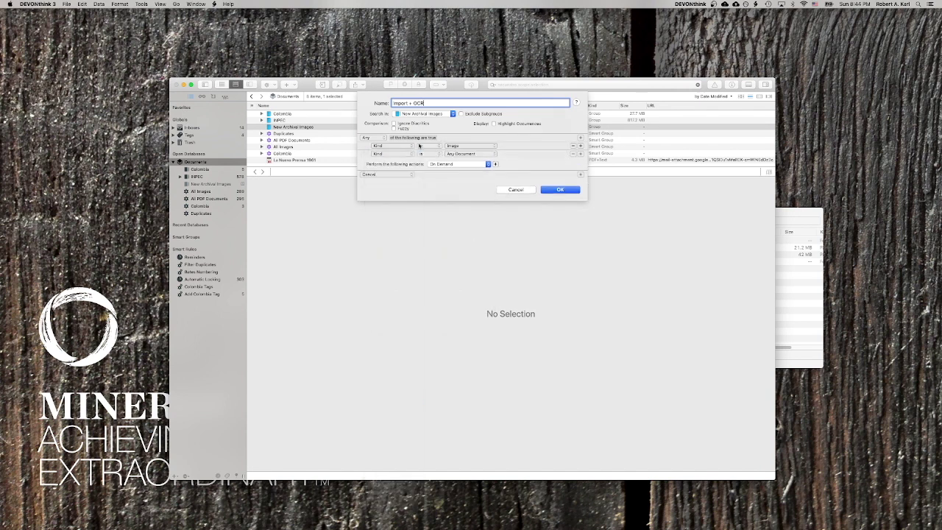
pyautogui.click(460, 154)
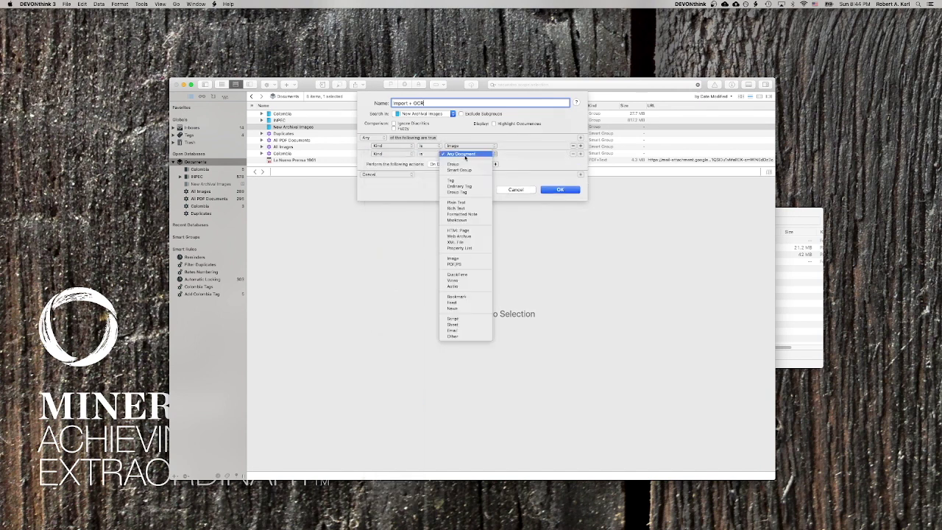
pyautogui.click(459, 265)
# Set the rule to run On Import with OCR Apply as its first action
pyautogui.click(459, 165)
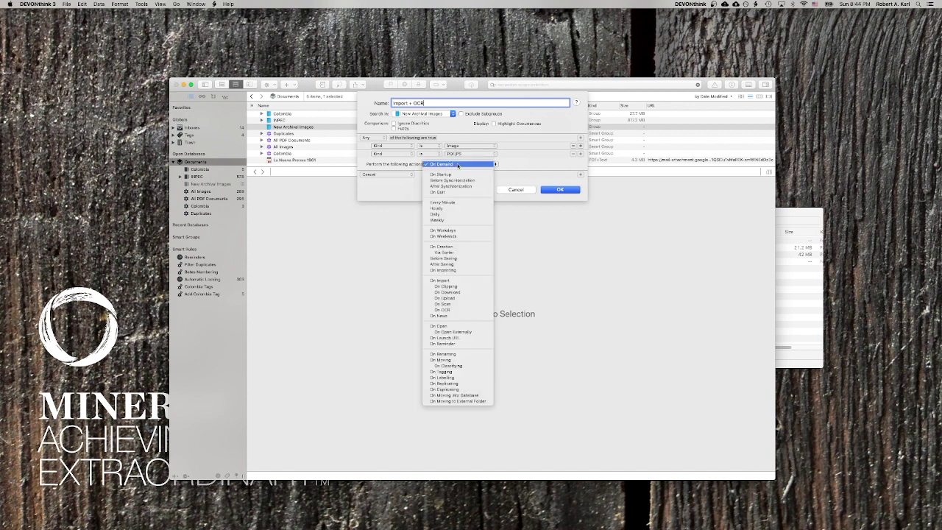
pyautogui.click(461, 279)
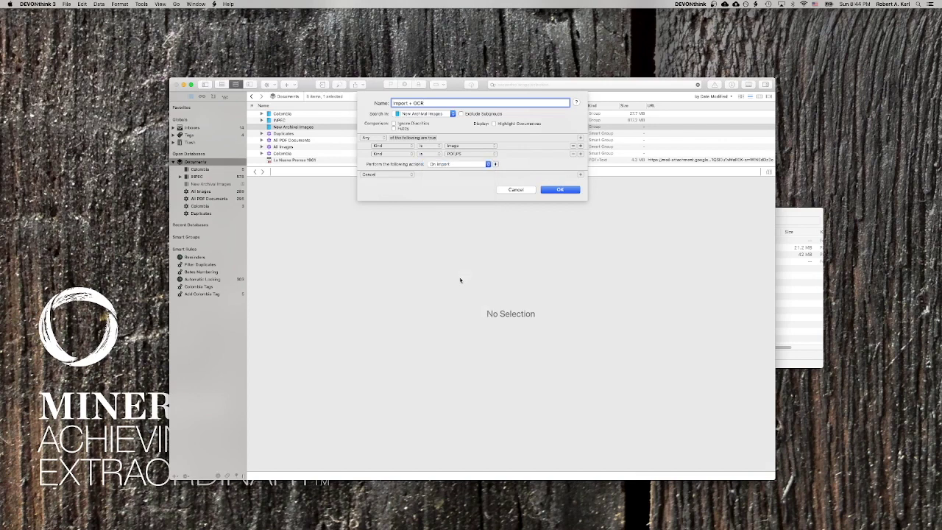
pyautogui.click(394, 171)
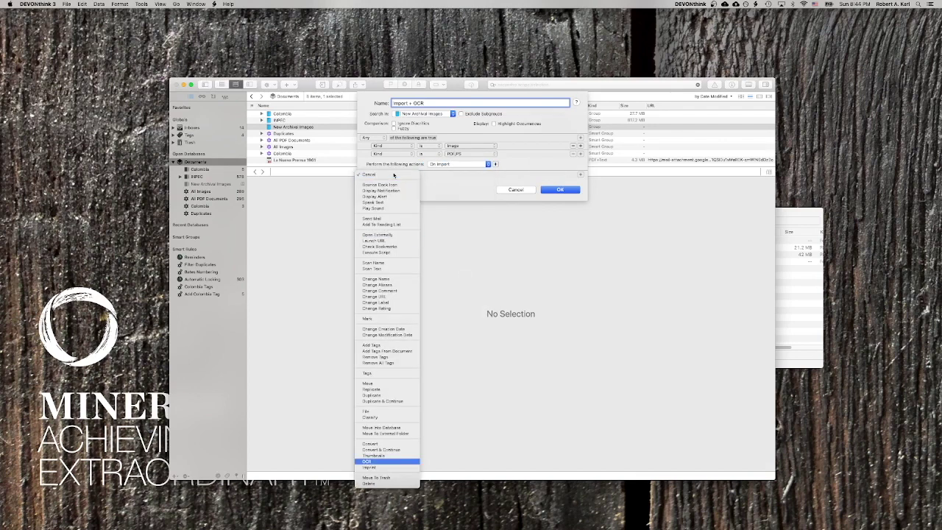
pyautogui.press('Return')
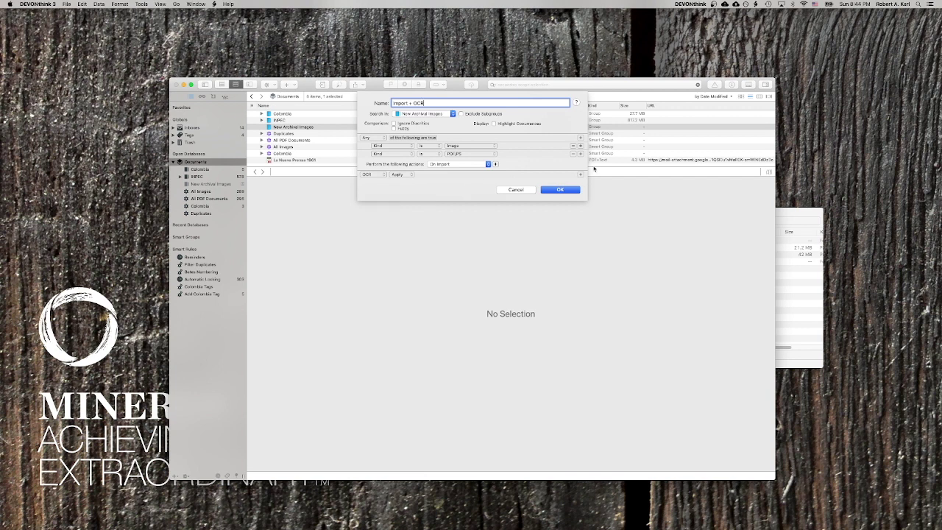
# Add Move Into Database as the rule's second action
pyautogui.click(579, 174)
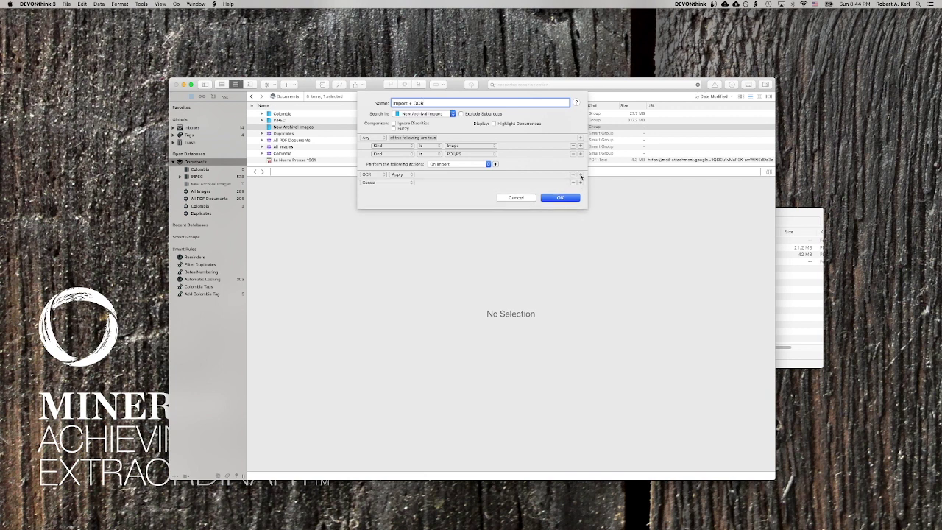
pyautogui.click(367, 182)
pyautogui.write('mo')
pyautogui.press('Down')
pyautogui.press('Down')
pyautogui.press('Down')
pyautogui.press('Down')
pyautogui.press('Down')
pyautogui.press('Down')
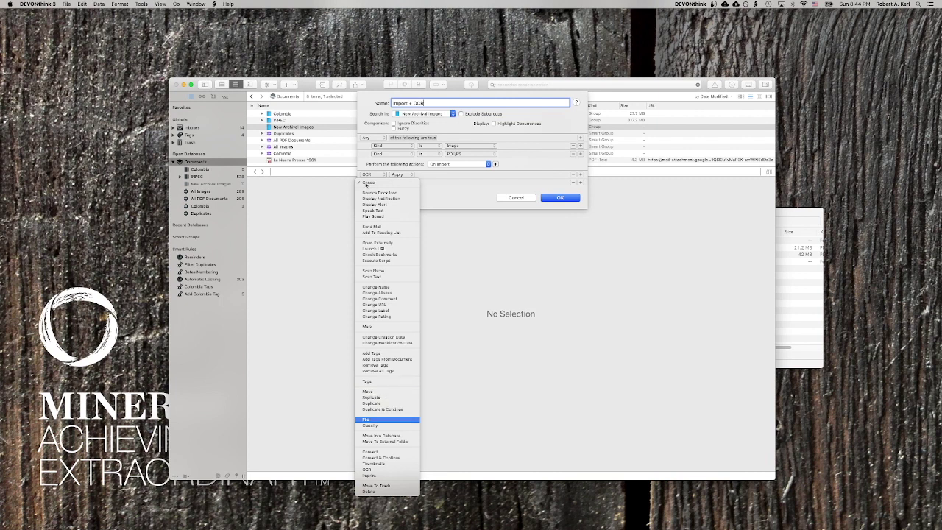
pyautogui.press('Return')
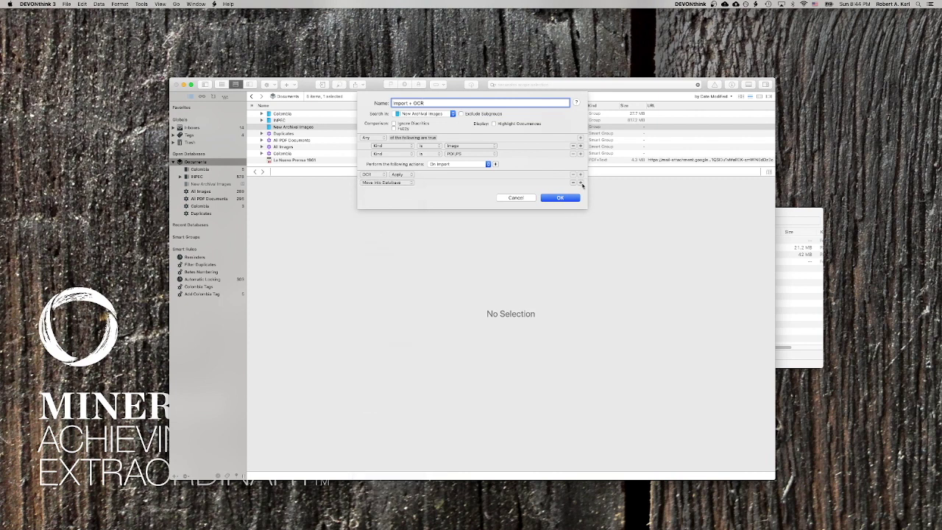
# Add a third action that moves the items to the Documents database, and save the smart rule
pyautogui.click(580, 181)
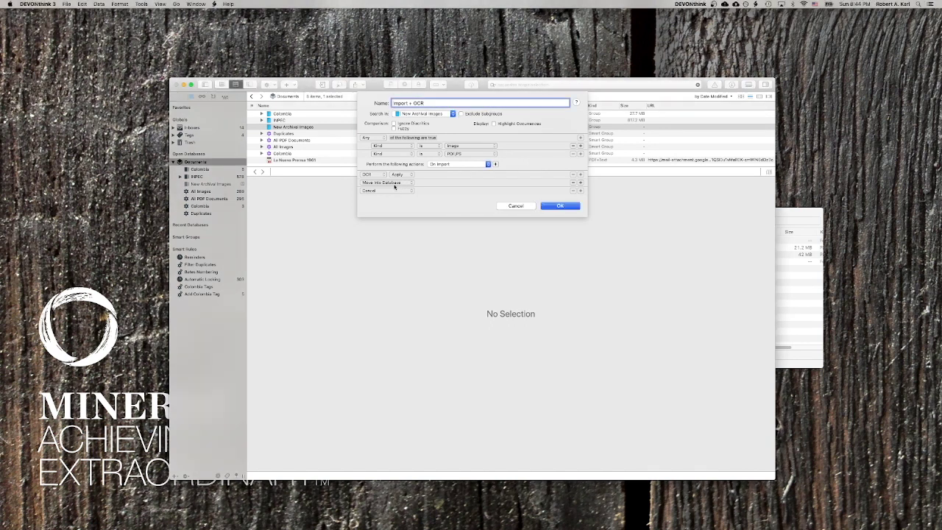
pyautogui.click(392, 190)
pyautogui.write('mo')
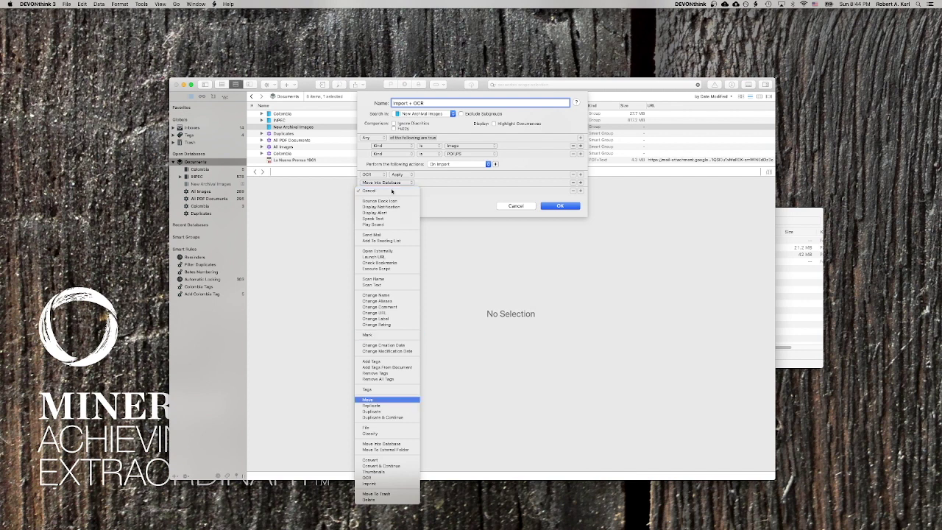
pyautogui.press('Return')
pyautogui.click(414, 191)
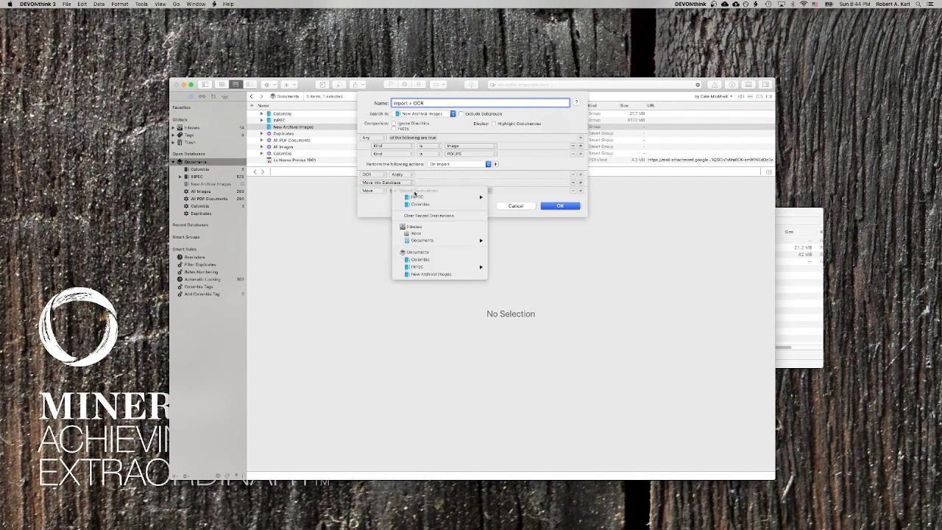
pyautogui.click(412, 251)
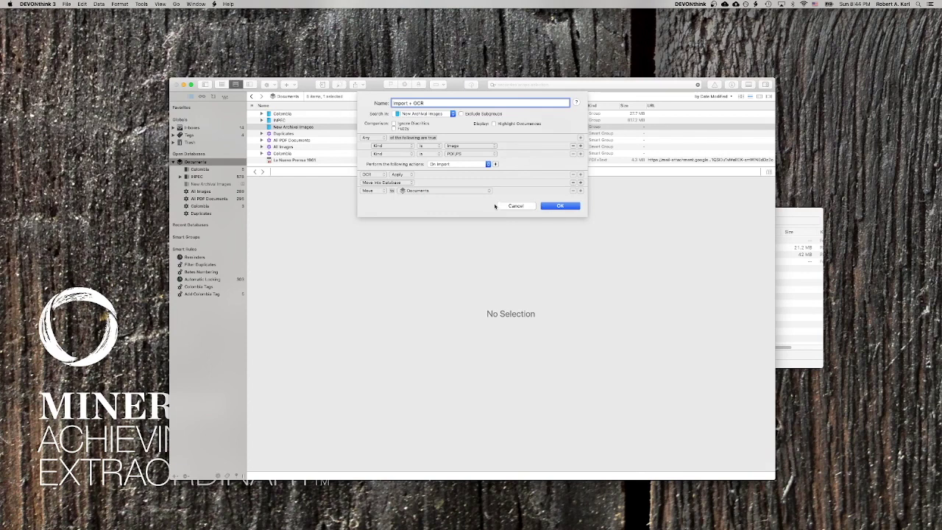
pyautogui.click(550, 207)
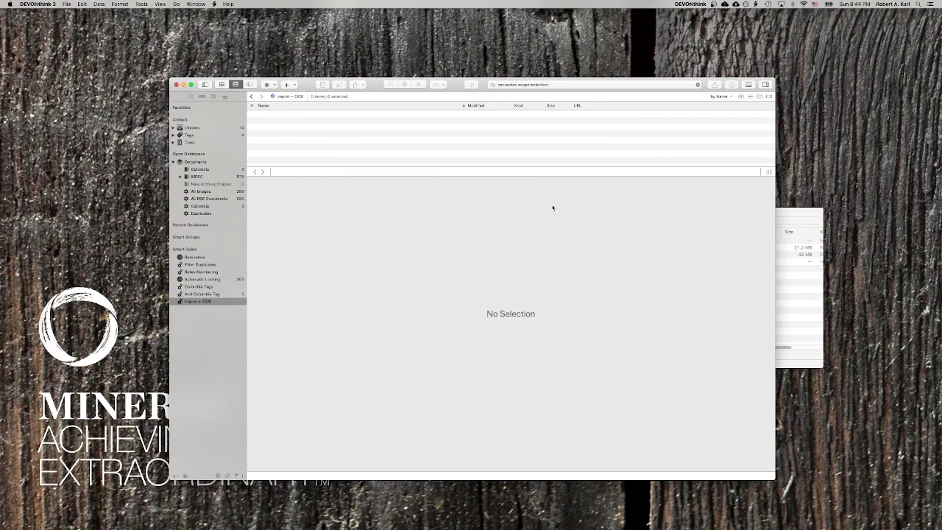
# Switch to the DT Demo folder in Finder and move both PDFs from Archivo Guzmán into New Archival Images
pyautogui.click(784, 283)
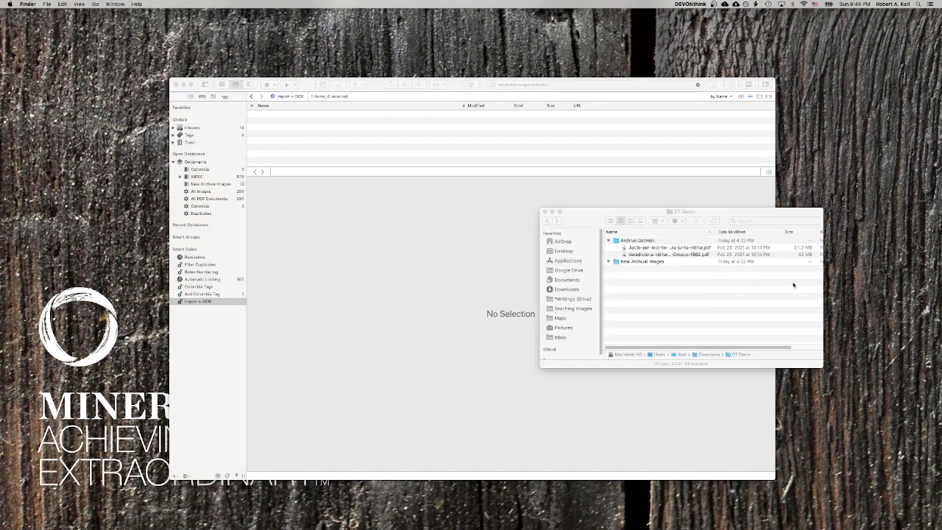
pyautogui.click(639, 247)
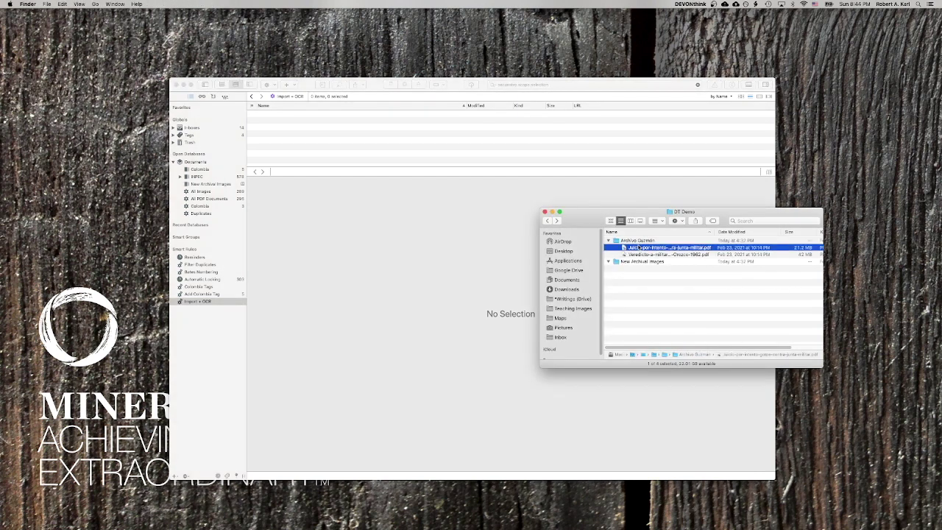
pyautogui.hotkey('shift', 'Down')
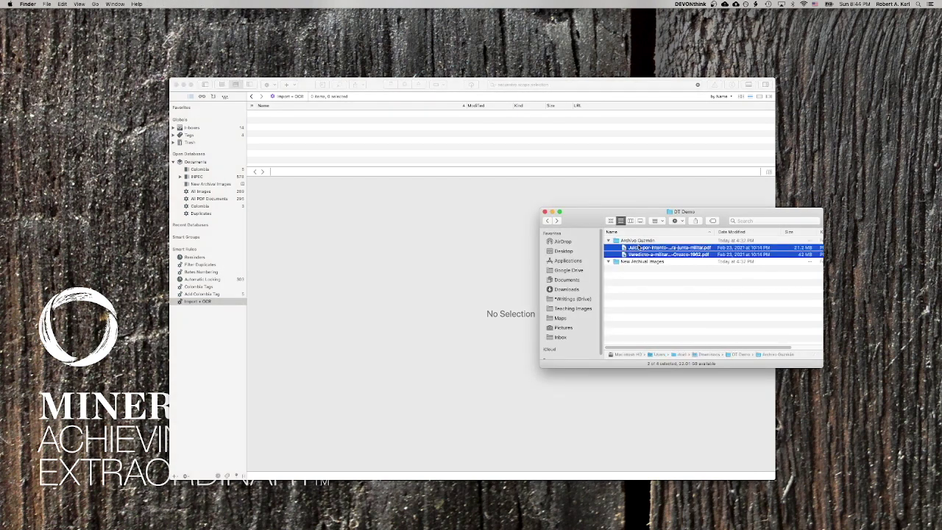
pyautogui.moveTo(624, 248); pyautogui.dragTo(618, 262)
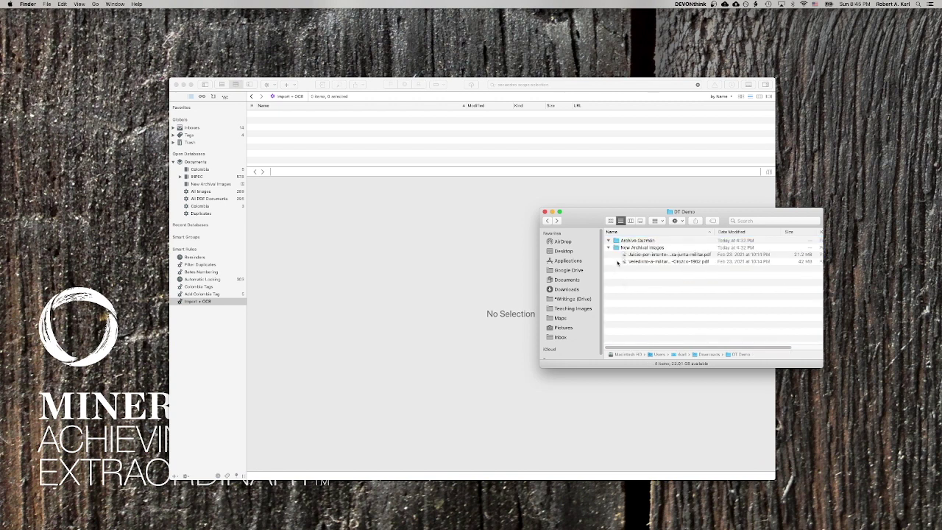
# Add the PDFs (not searchable) template smart group to the Documents database in DEVONthink
pyautogui.click(229, 366)
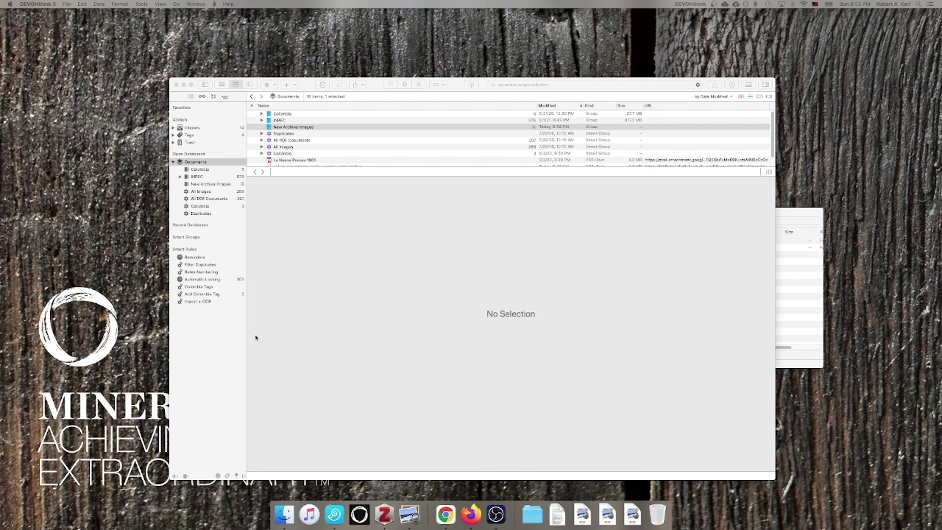
pyautogui.click(101, 4)
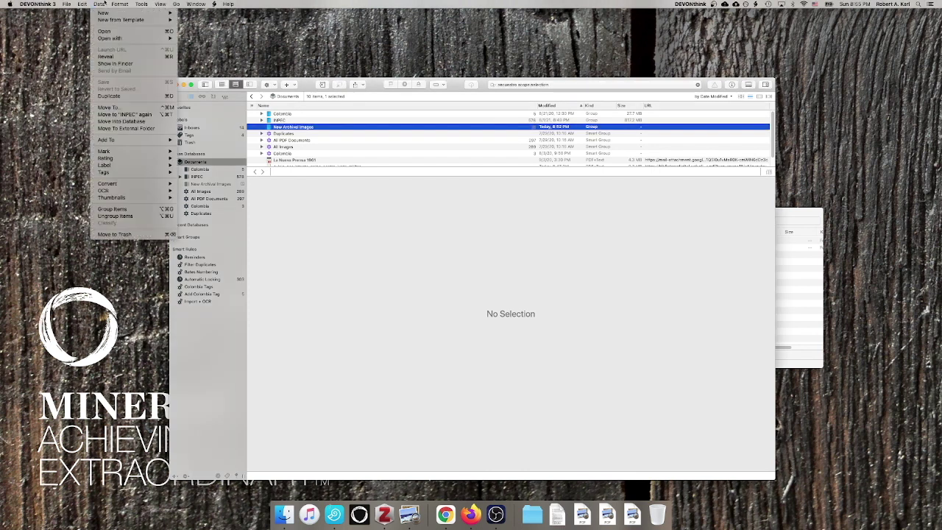
pyautogui.moveTo(118, 20)
pyautogui.moveTo(219, 78)
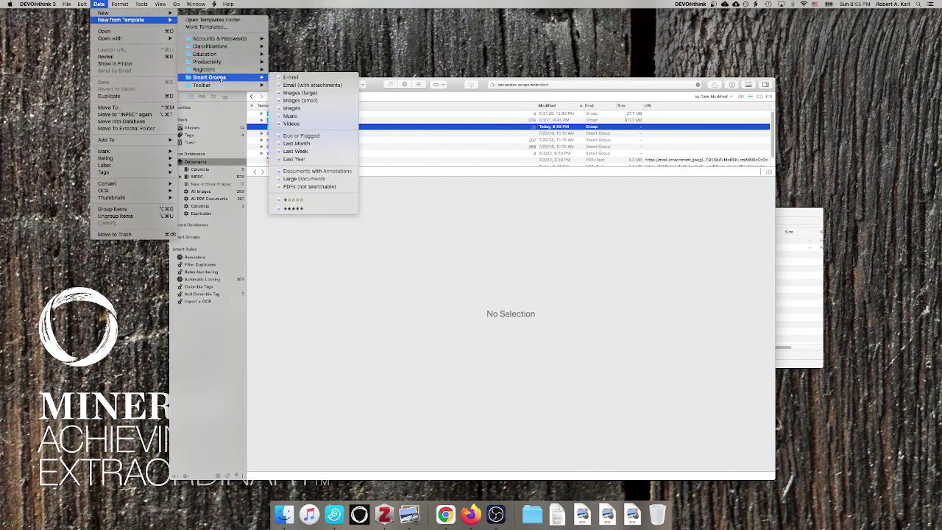
pyautogui.click(298, 187)
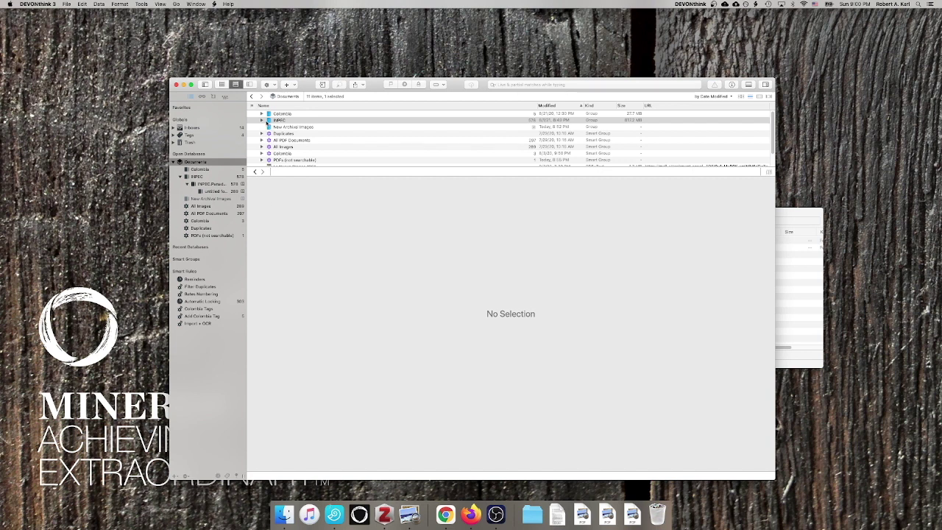
# Open the Penados subgroup inside INPEC, expand its untitled folder and preview the PDF AGN.INPEC.4.15.000
pyautogui.doubleClick(268, 120)
pyautogui.doubleClick(268, 114)
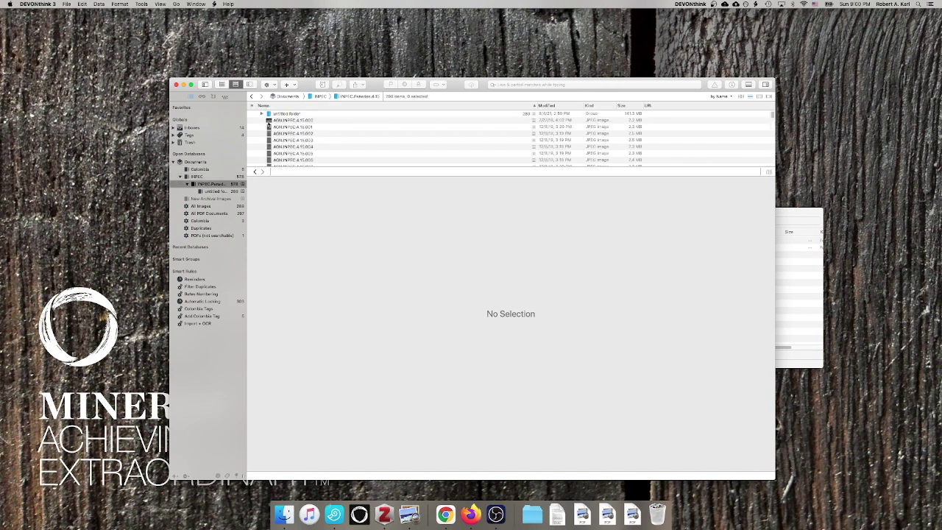
pyautogui.click(261, 115)
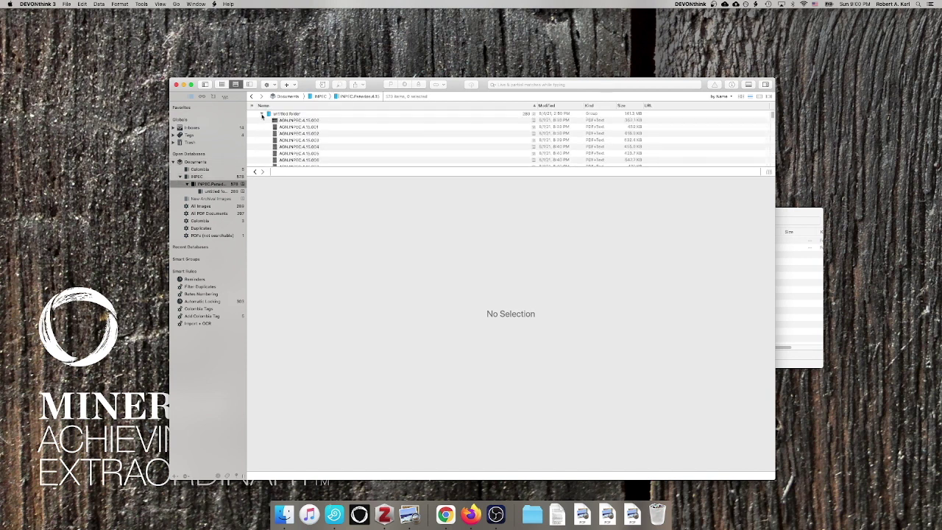
pyautogui.click(274, 120)
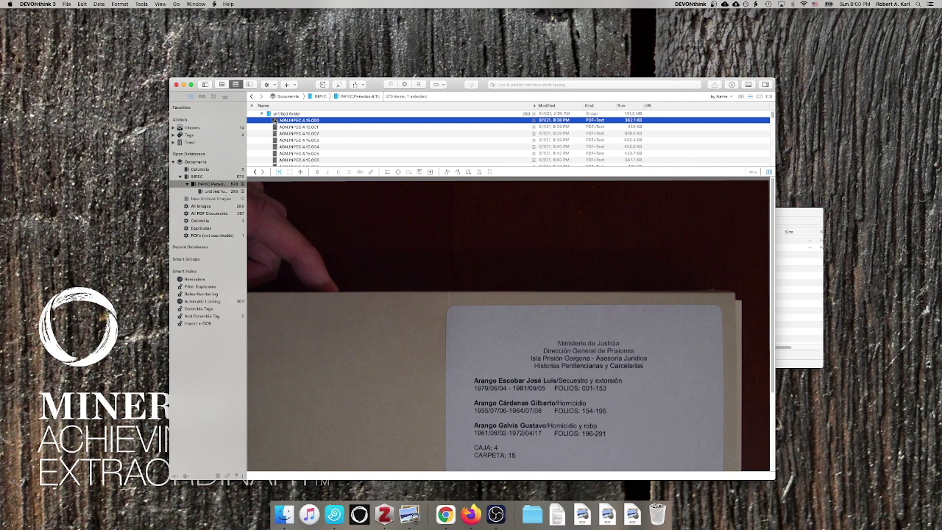
# Search the untitled folder's OCRed documents for "secuestro"
pyautogui.click(279, 114)
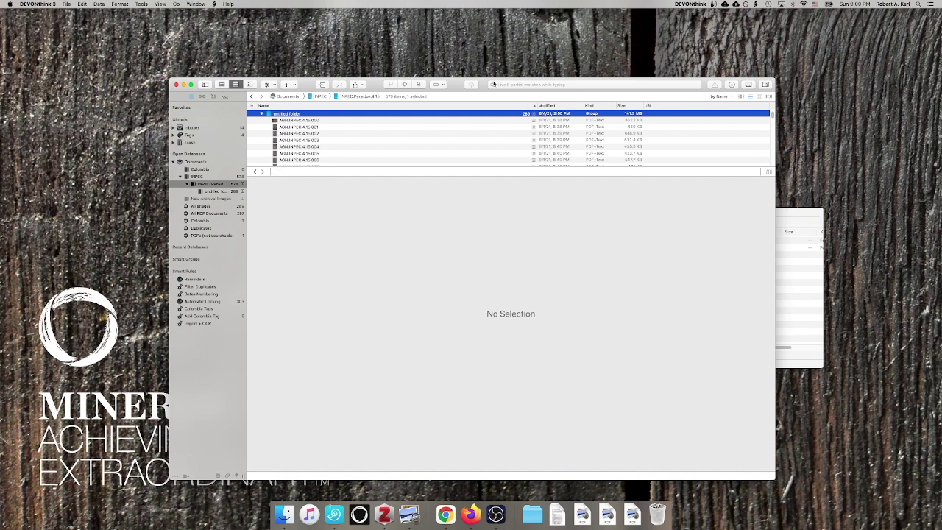
pyautogui.click(509, 85)
pyautogui.write('sscurit')
pyautogui.write('o')
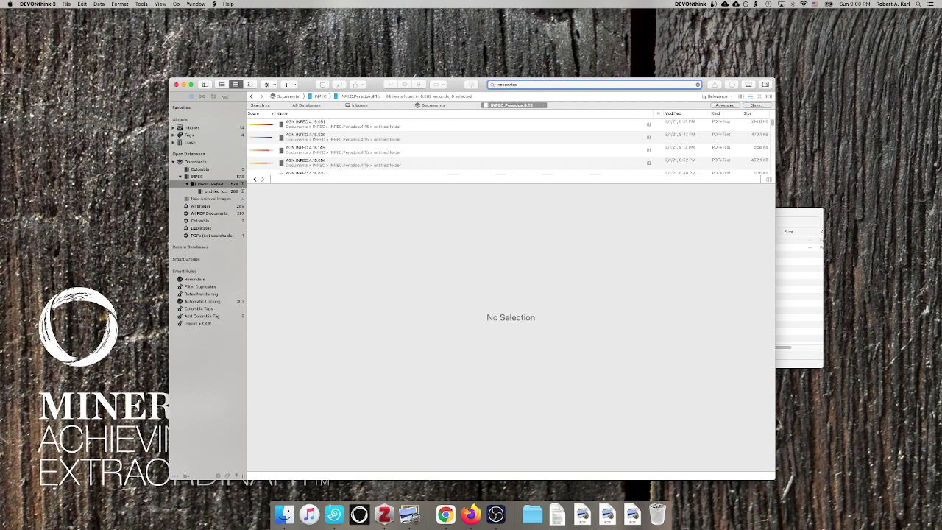
# Open the search result AGN.INPEC.4.15.051 and step through its matches for the search term
pyautogui.click(371, 126)
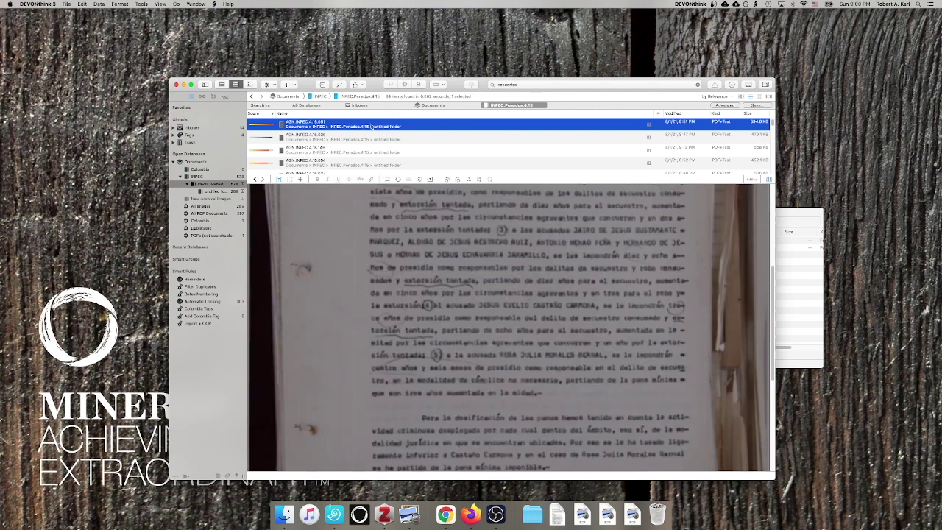
pyautogui.press('super+g')
pyautogui.press('super+g')
pyautogui.press('super+g')
pyautogui.press('super+g')
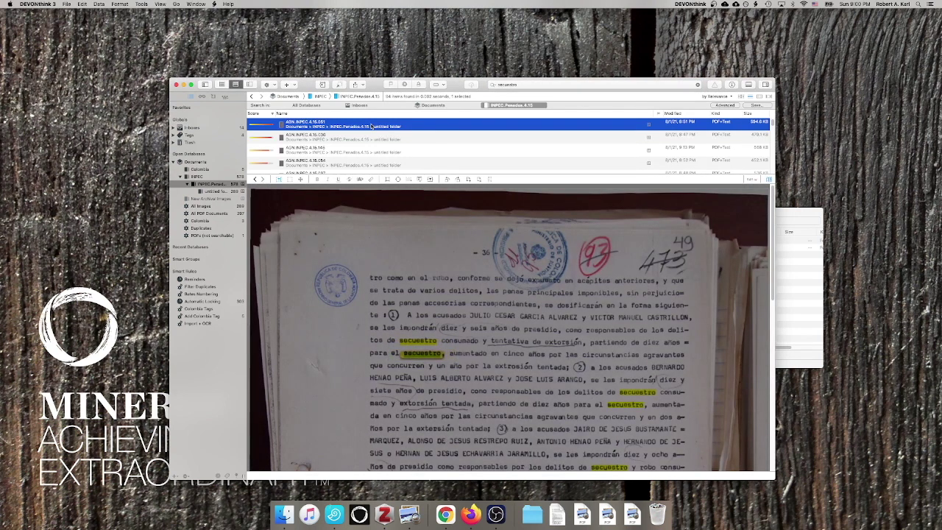
pyautogui.press('super+g')
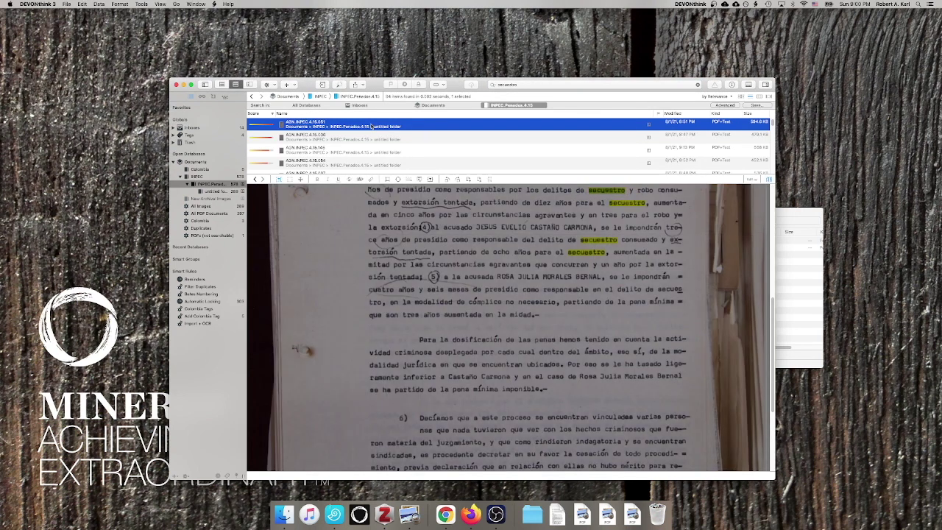
# Clear the search, view AGN.INPEC.4.15.001 and select the word "SECUESTRO" in its offence line
pyautogui.click(699, 86)
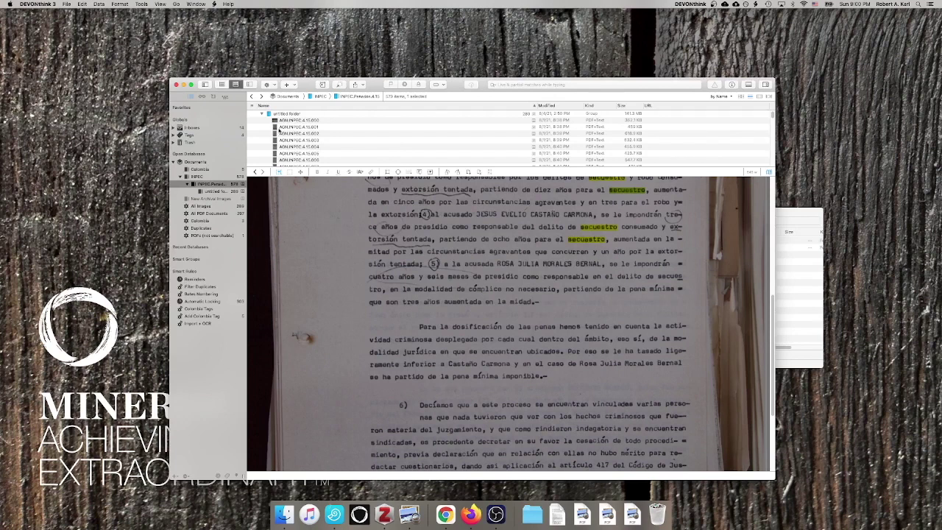
pyautogui.click(279, 128)
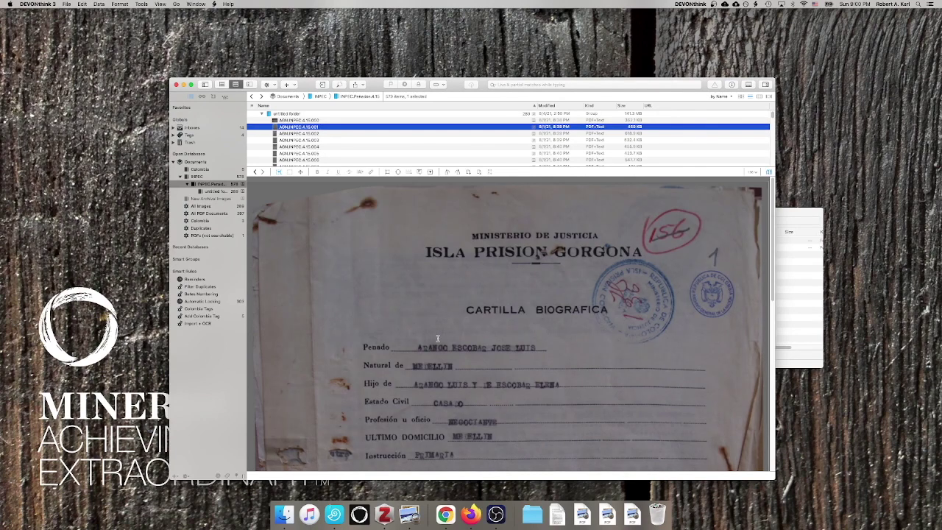
pyautogui.scroll(-3, 434, 348)
pyautogui.scroll(-3, 434, 348)
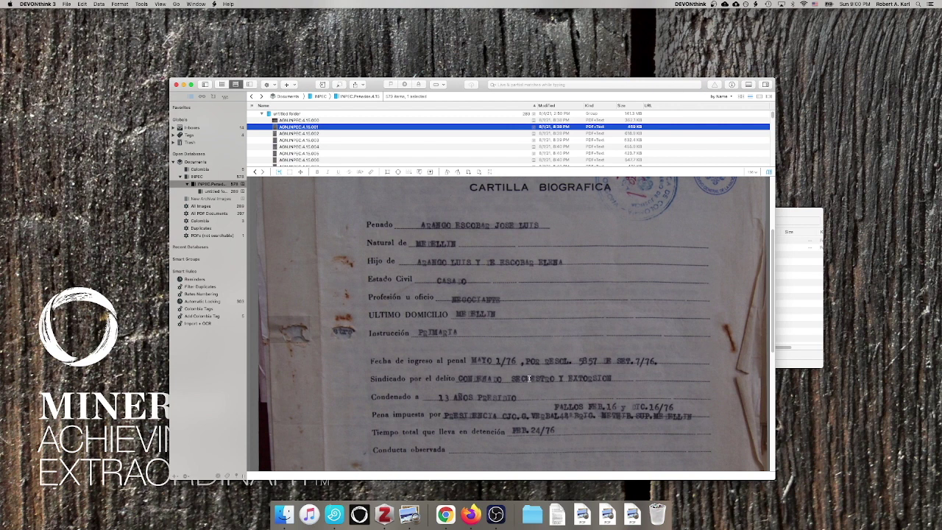
pyautogui.moveTo(511, 378); pyautogui.dragTo(553, 378)
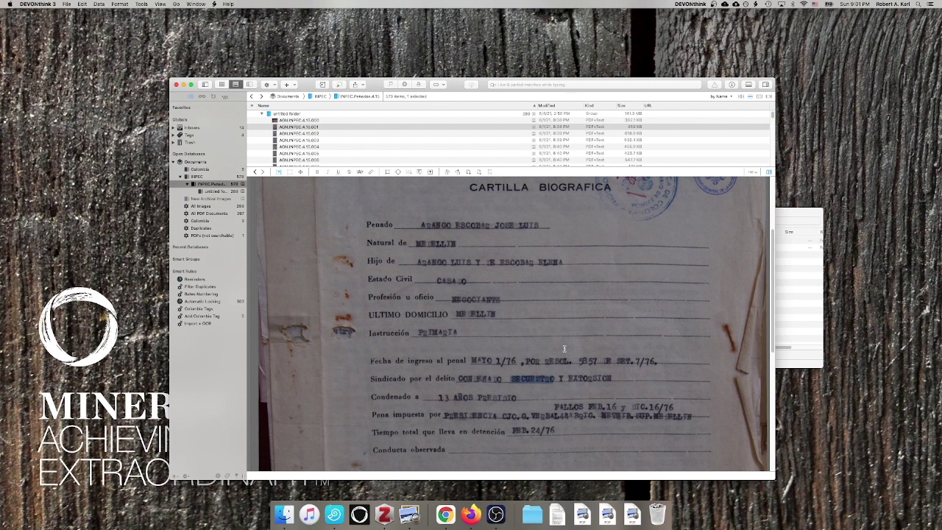
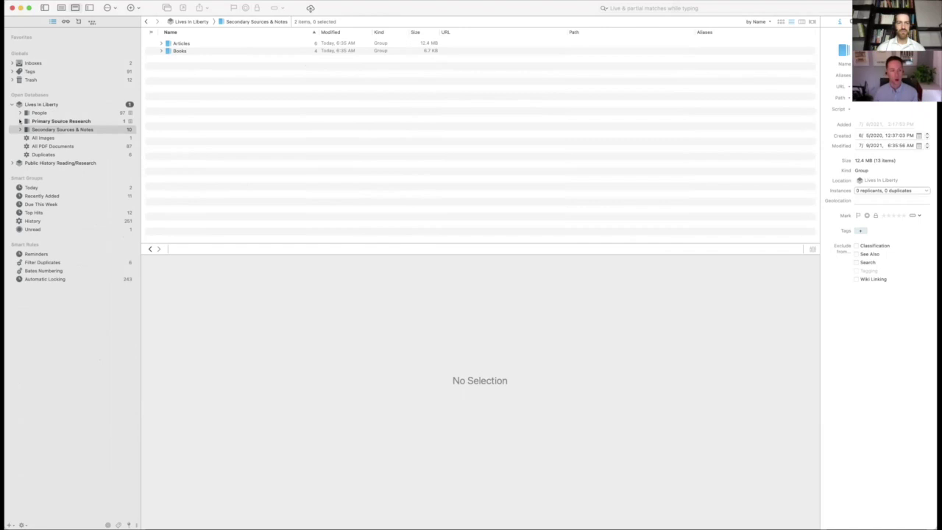
# Expand Primary Source Research in Lives in Liberty and examine the Washington Slave List, 1799 spreadsheet under Papers of George Washington
pyautogui.click(20, 120)
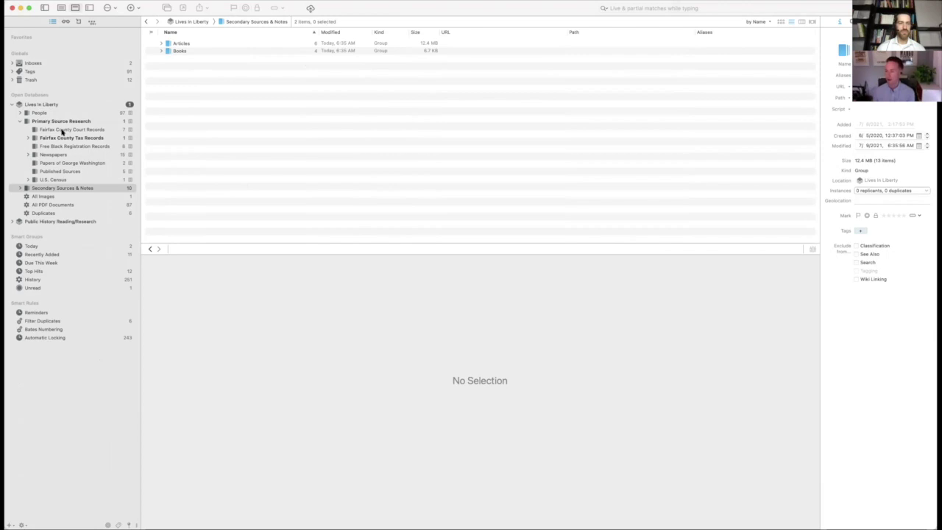
pyautogui.click(81, 163)
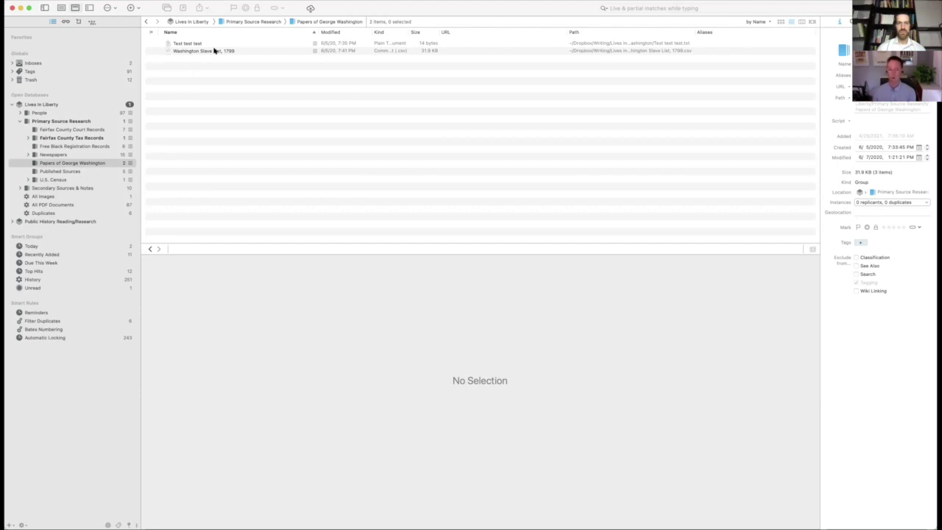
pyautogui.click(214, 50)
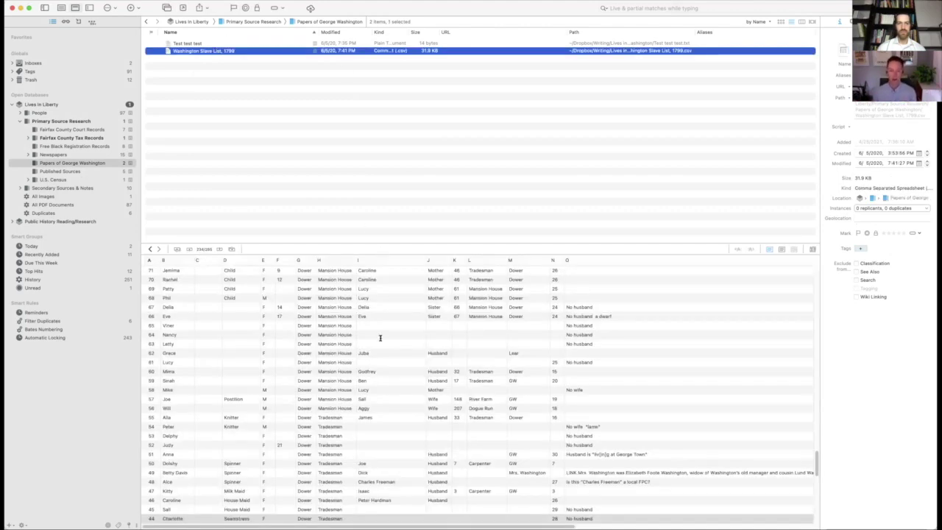
pyautogui.scroll(15, 379, 336)
pyautogui.scroll(15, 380, 337)
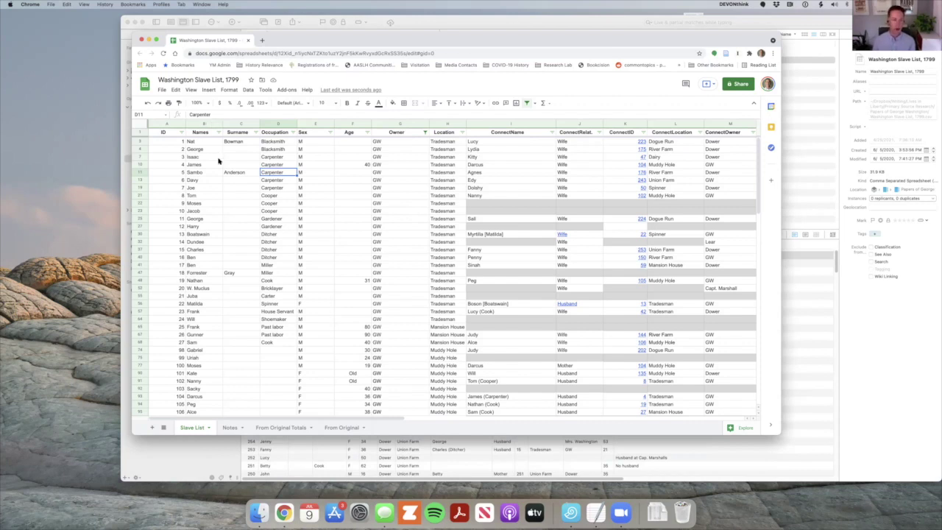
# In the Google Sheets copy of Washington Slave List, 1799, set the Owner filter to include all values
pyautogui.click(201, 142)
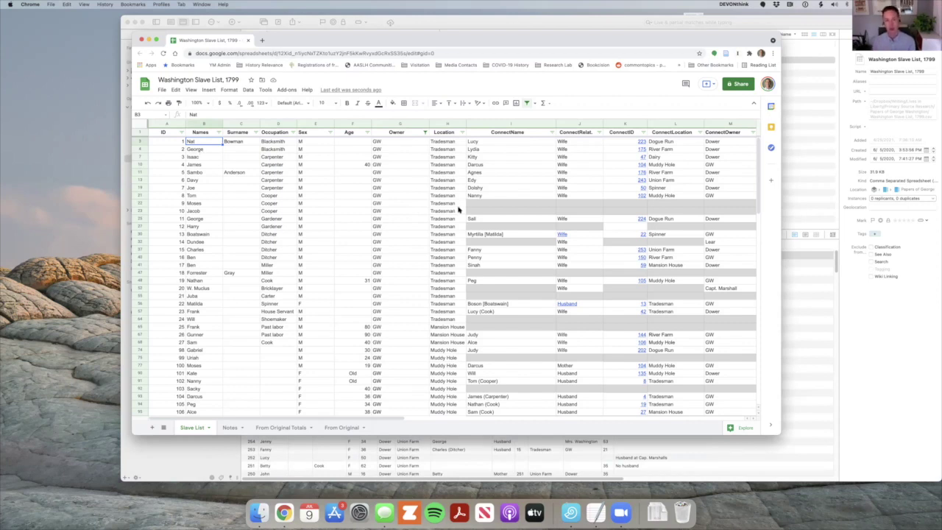
pyautogui.click(409, 142)
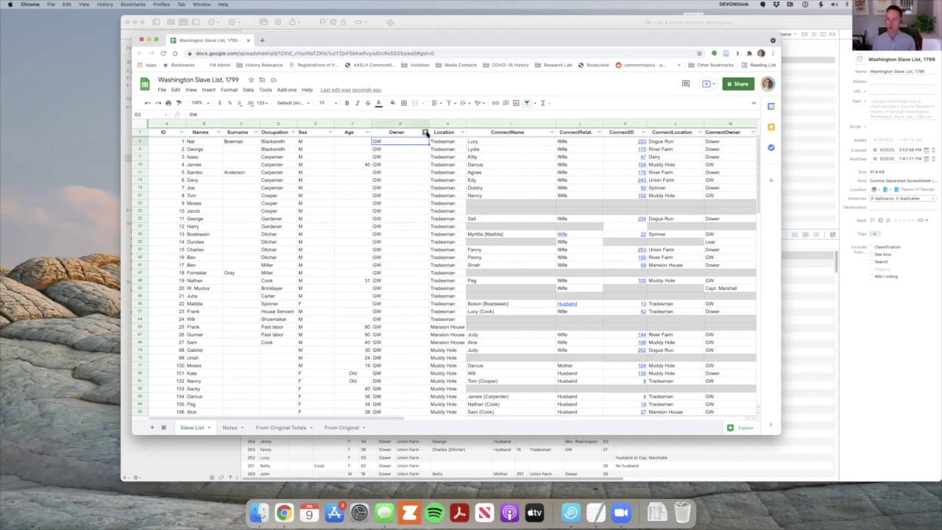
pyautogui.click(425, 132)
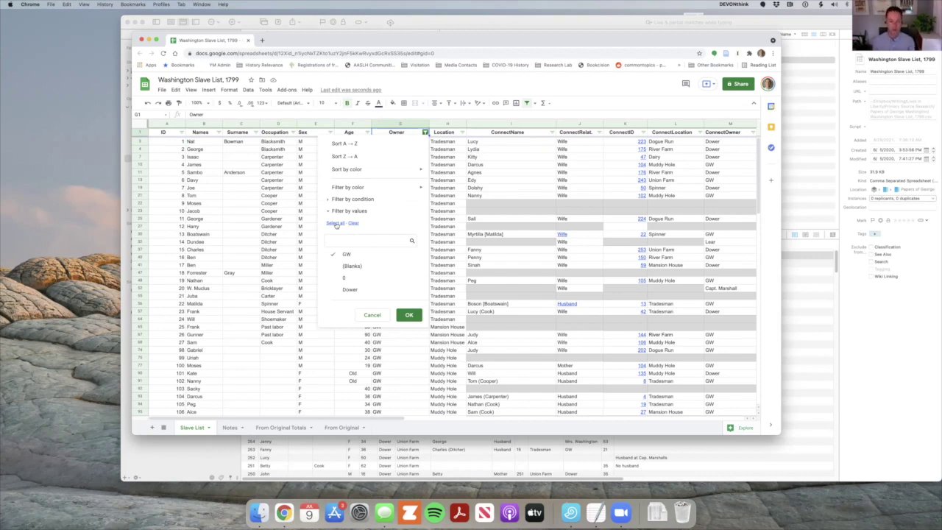
pyautogui.click(337, 224)
pyautogui.click(408, 315)
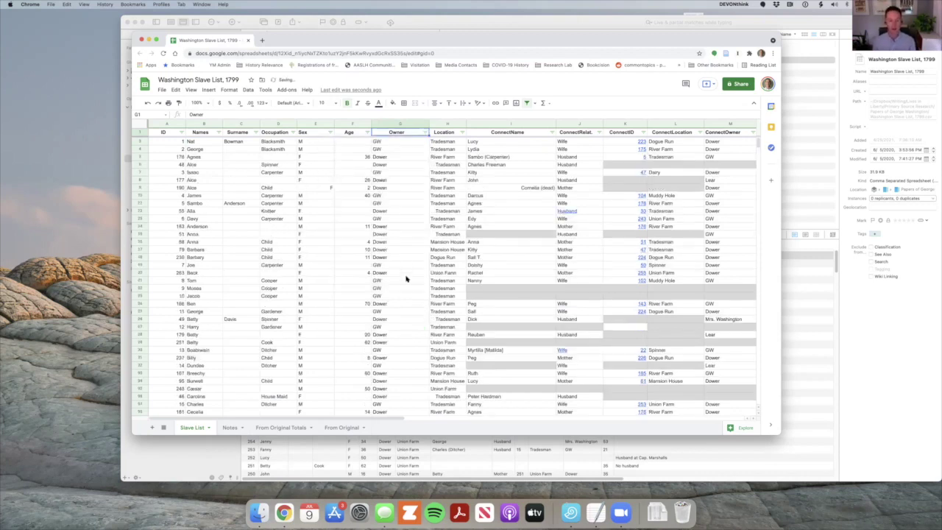
pyautogui.scroll(1, 403, 270)
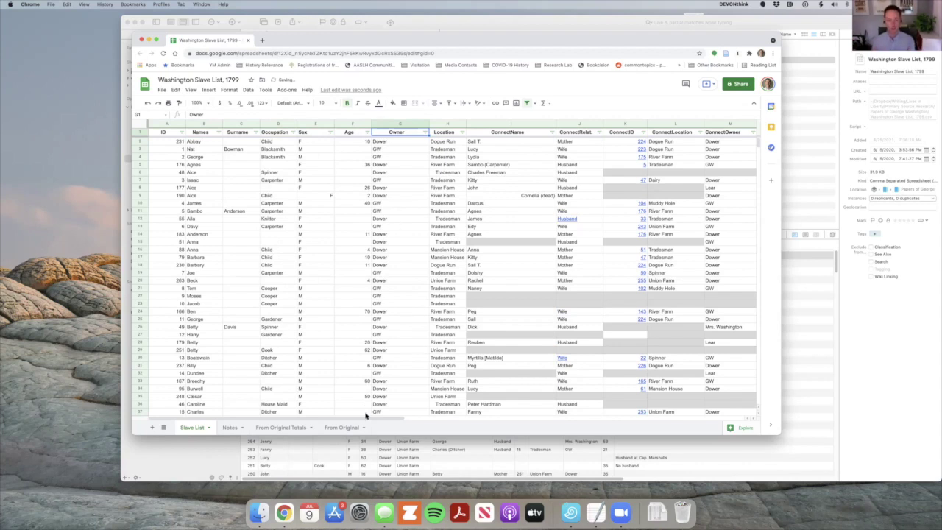
# Sort the Slave List sheet by the FamilyID column from A to Z
pyautogui.click(200, 158)
pyautogui.moveTo(285, 420); pyautogui.dragTo(325, 422)
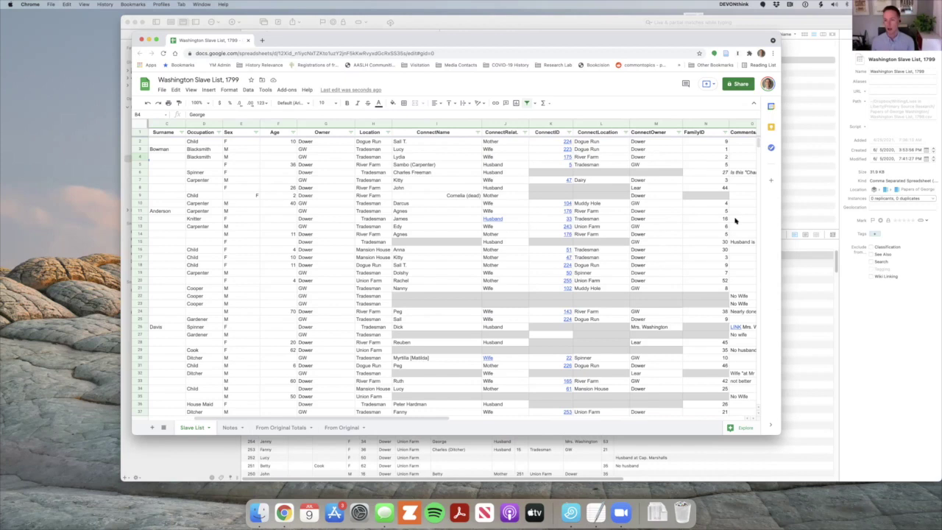
pyautogui.hscroll(2, 434, 419)
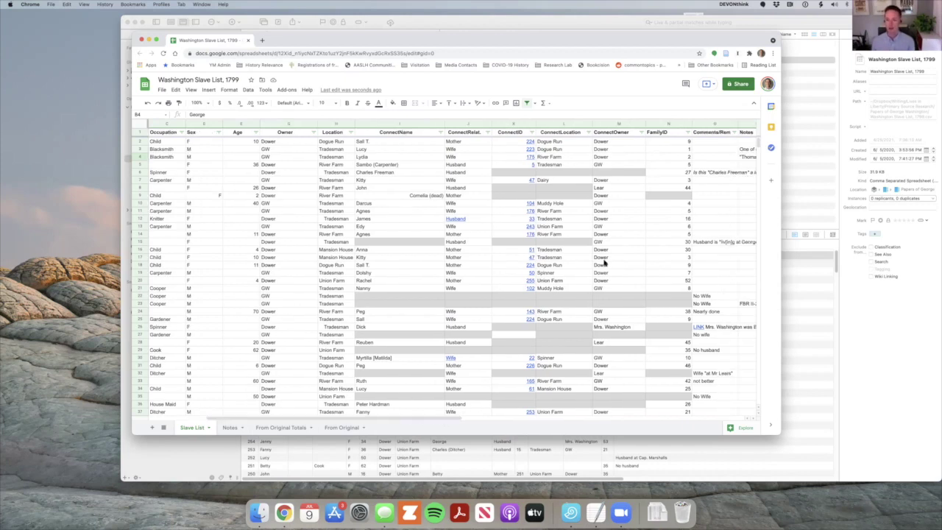
pyautogui.click(676, 134)
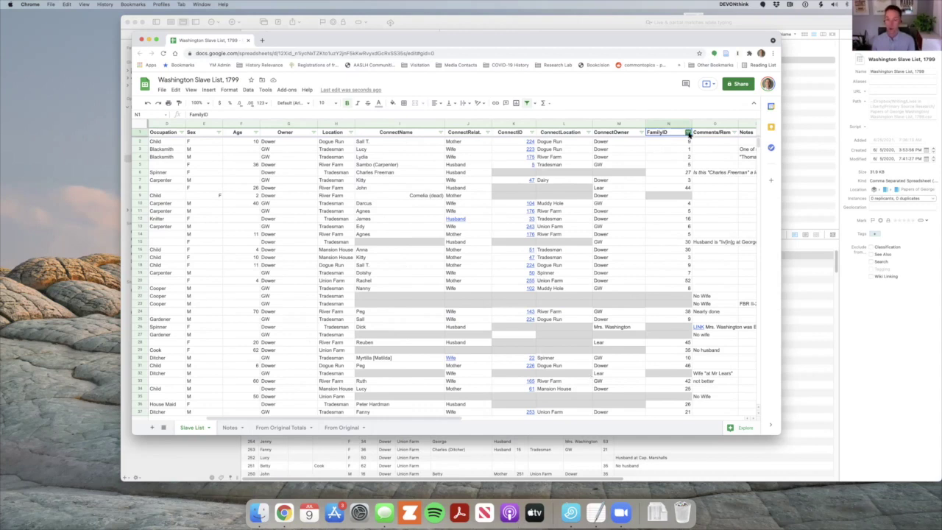
pyautogui.click(687, 133)
pyautogui.click(631, 144)
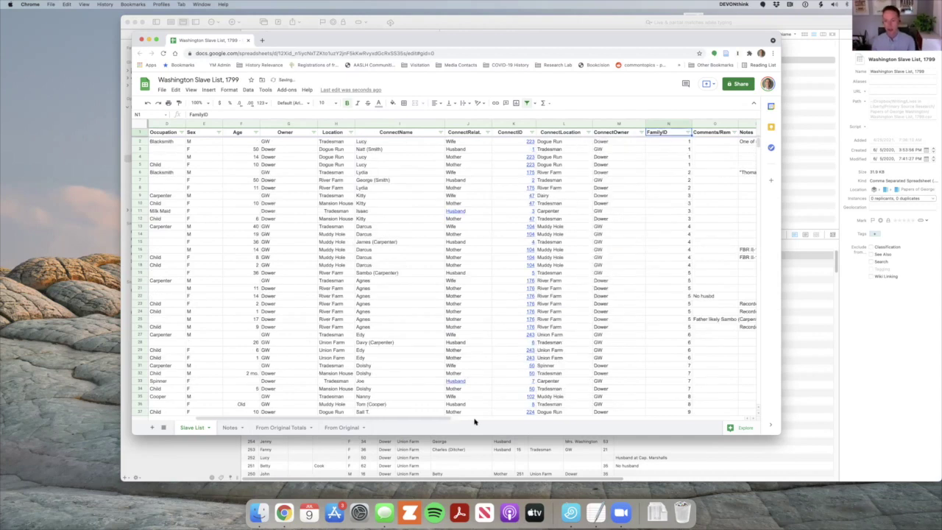
# Examine the Surname column across the sorted family groups, down to the family linked to ConnectID 148, and select cell C81
pyautogui.moveTo(433, 419); pyautogui.dragTo(327, 414)
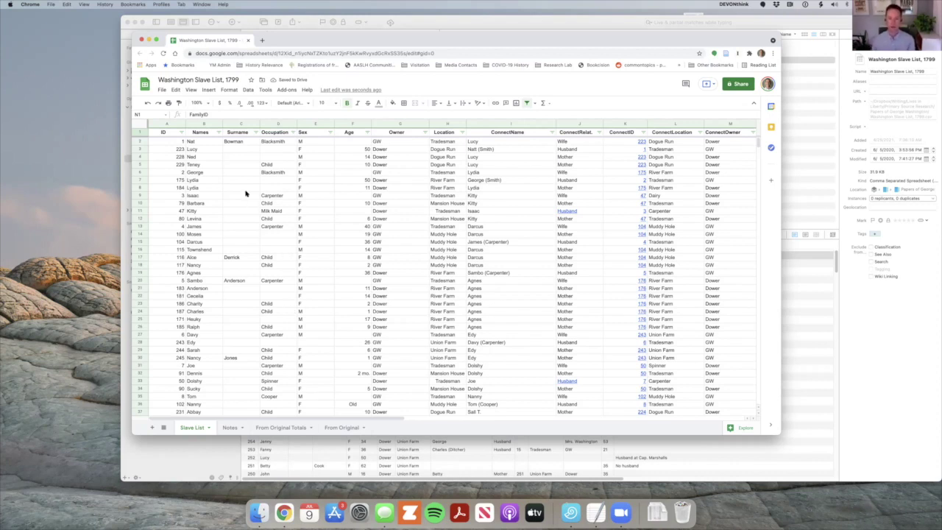
pyautogui.click(228, 150)
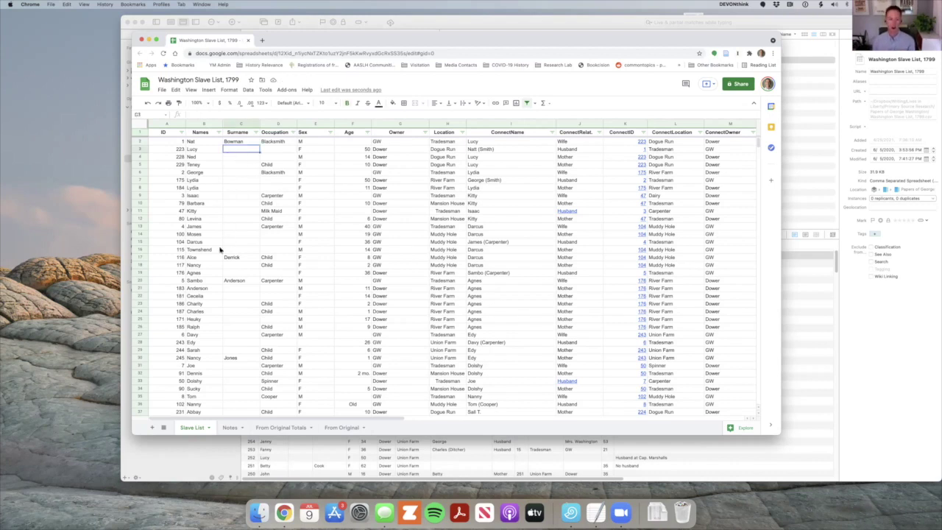
pyautogui.scroll(-15, 230, 251)
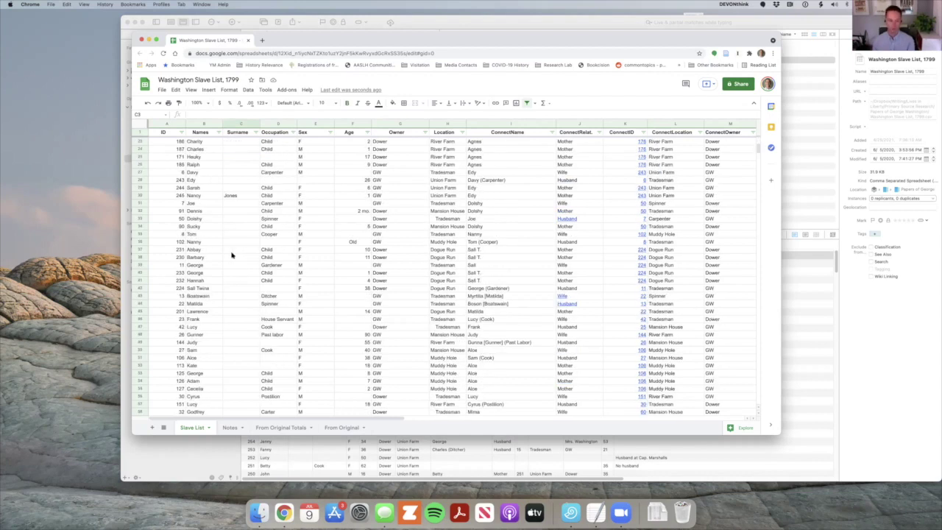
pyautogui.scroll(2, 233, 243)
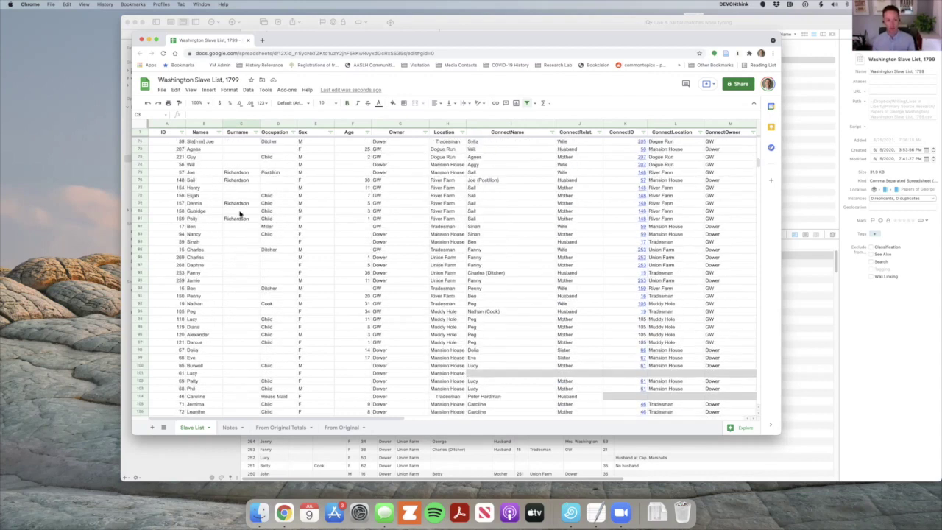
pyautogui.moveTo(237, 173); pyautogui.dragTo(241, 218)
pyautogui.click(241, 219)
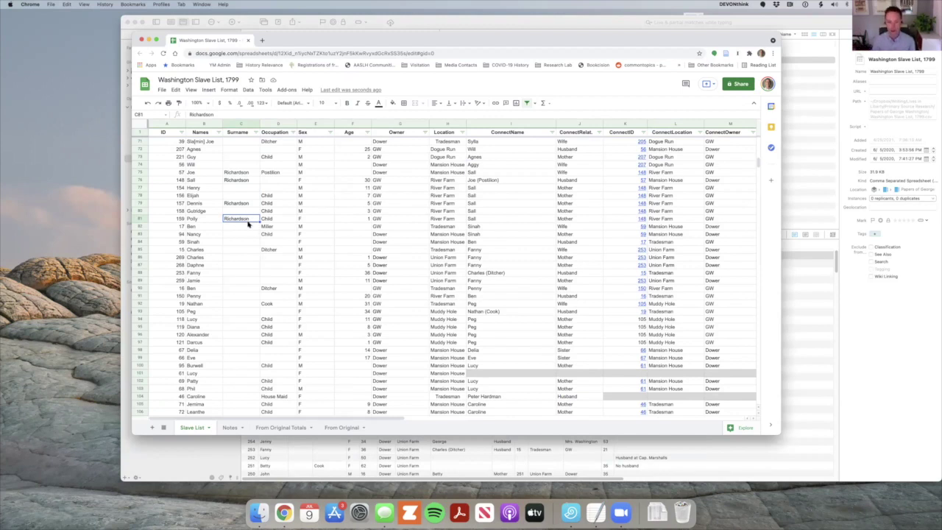
# Switch to DEVONthink and view the opening pages of the Free Black Register 1822-1835 PDF in Fairfax County Court Records
pyautogui.scroll(-20, 250, 222)
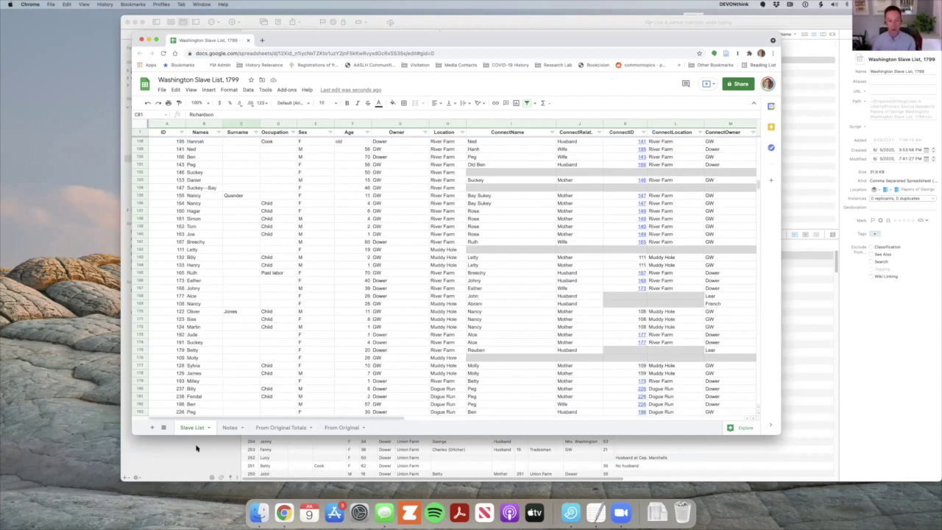
pyautogui.click(195, 447)
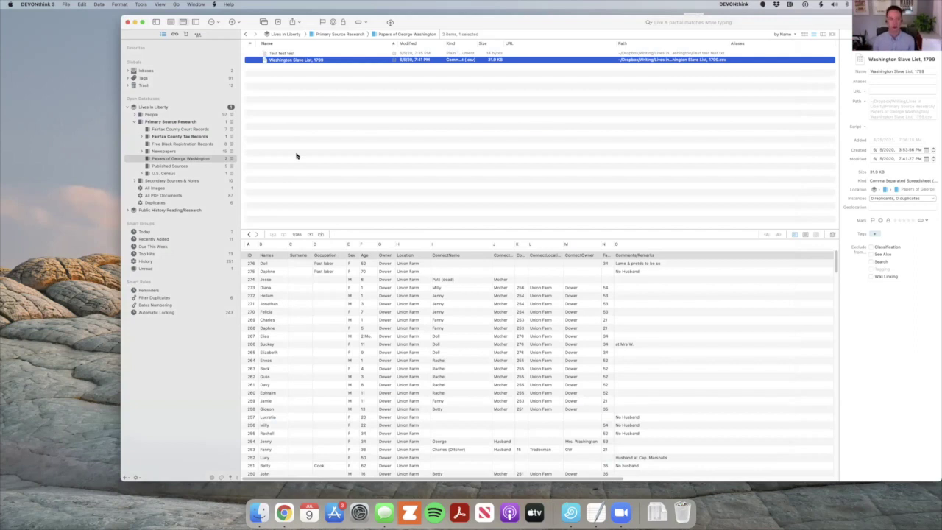
pyautogui.click(174, 130)
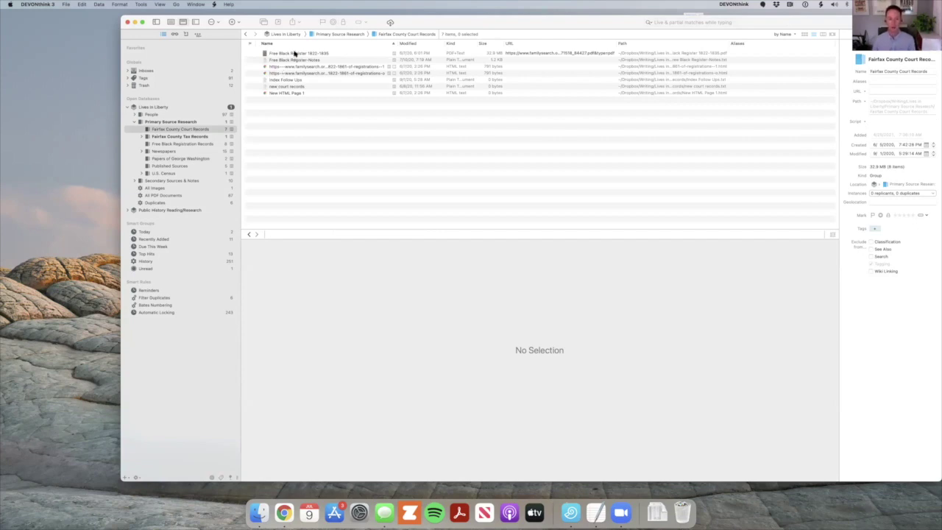
pyautogui.click(294, 53)
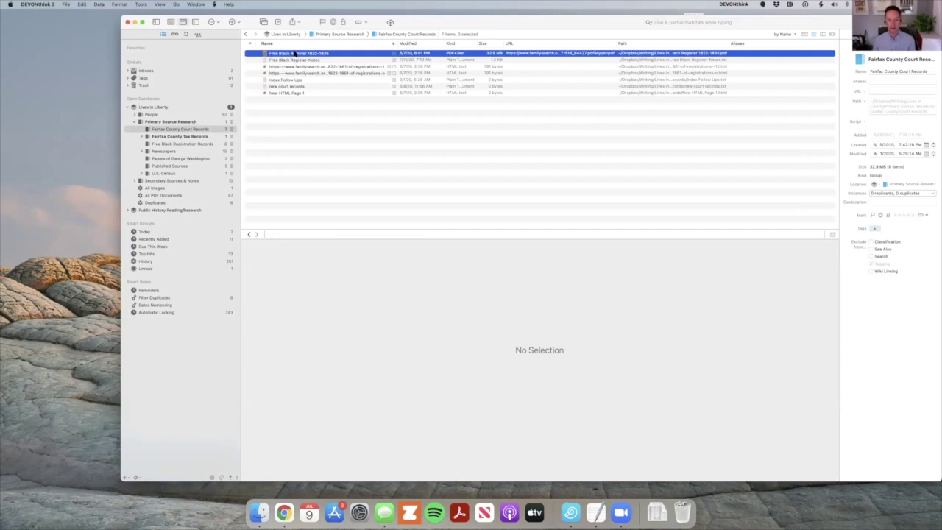
pyautogui.scroll(-10, 661, 405)
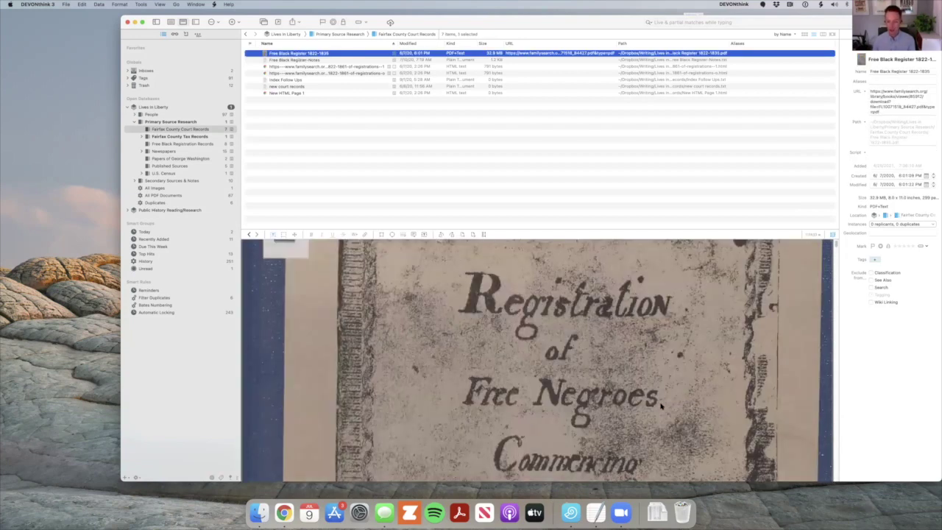
pyautogui.scroll(-10, 778, 266)
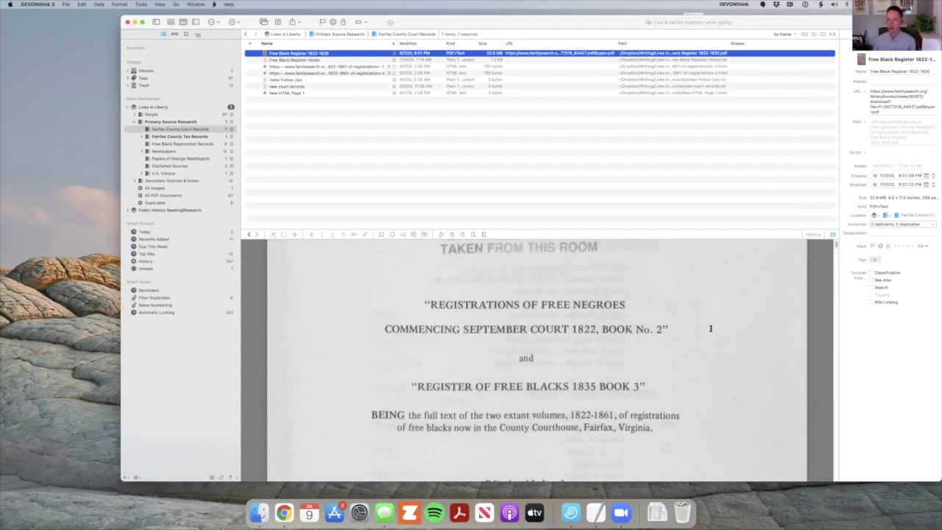
pyautogui.scroll(-3, 716, 336)
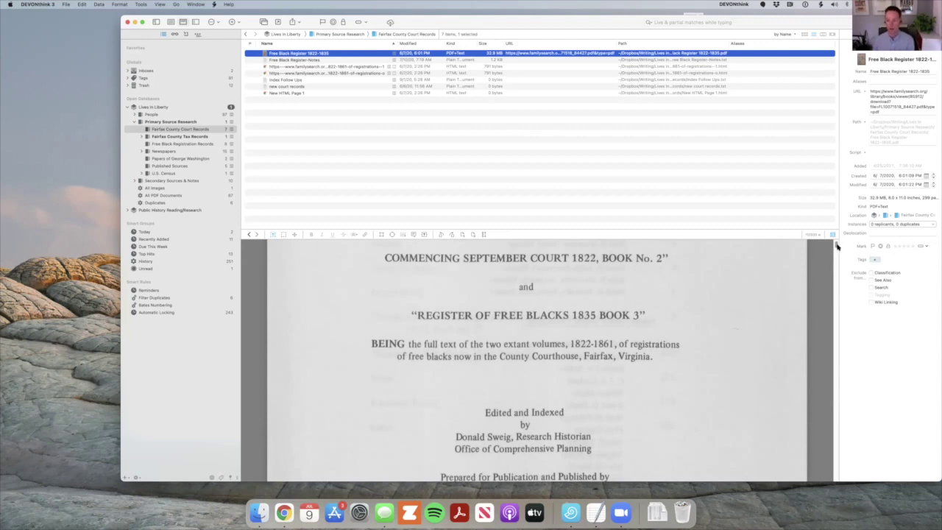
# Enlarge the document preview and examine the 1824 entries of the Free Black Register, Register No. 19 to No. 21 of book No. 2
pyautogui.moveTo(836, 246); pyautogui.dragTo(837, 147)
pyautogui.scroll(-5, 836, 150)
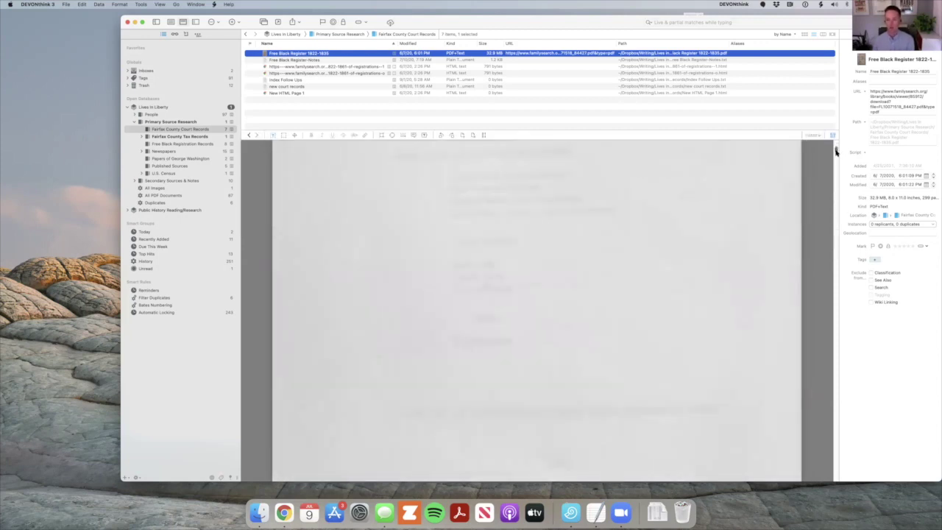
pyautogui.scroll(-10, 836, 151)
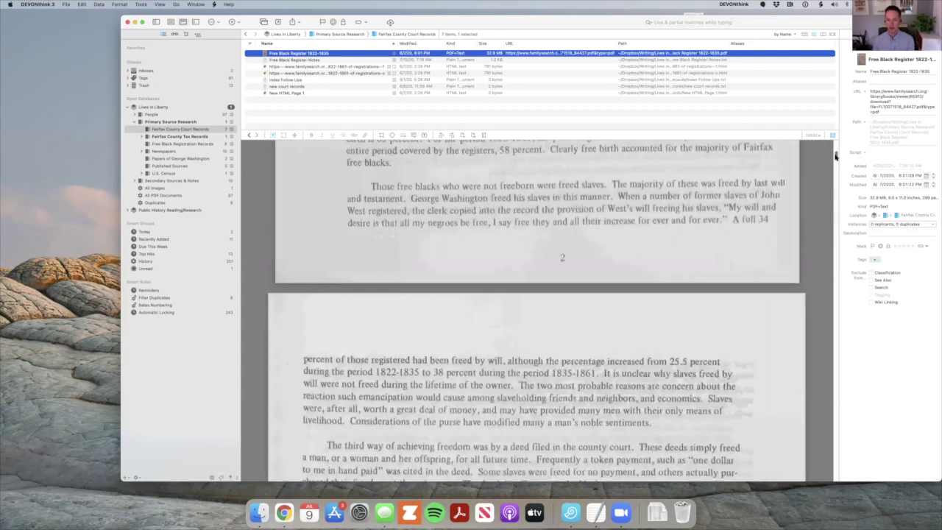
pyautogui.scroll(-10, 835, 154)
pyautogui.scroll(5, 836, 170)
pyautogui.scroll(-5, 711, 319)
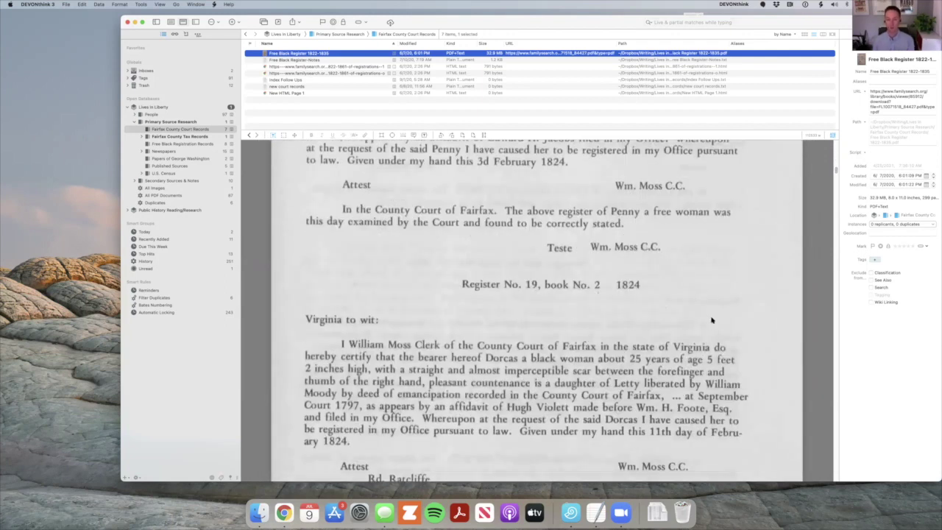
pyautogui.scroll(-3, 689, 315)
pyautogui.scroll(-3, 630, 309)
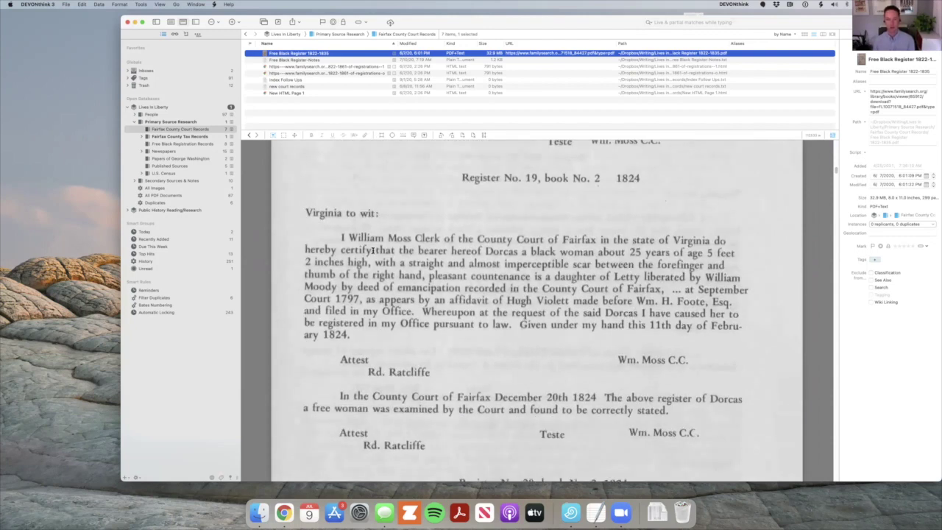
pyautogui.scroll(-1, 548, 264)
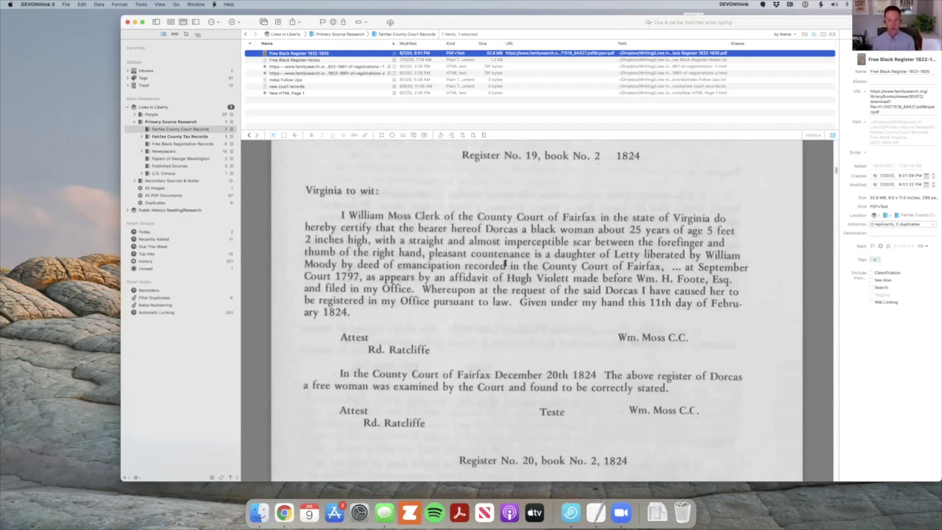
pyautogui.scroll(-3, 459, 261)
pyautogui.scroll(-10, 458, 261)
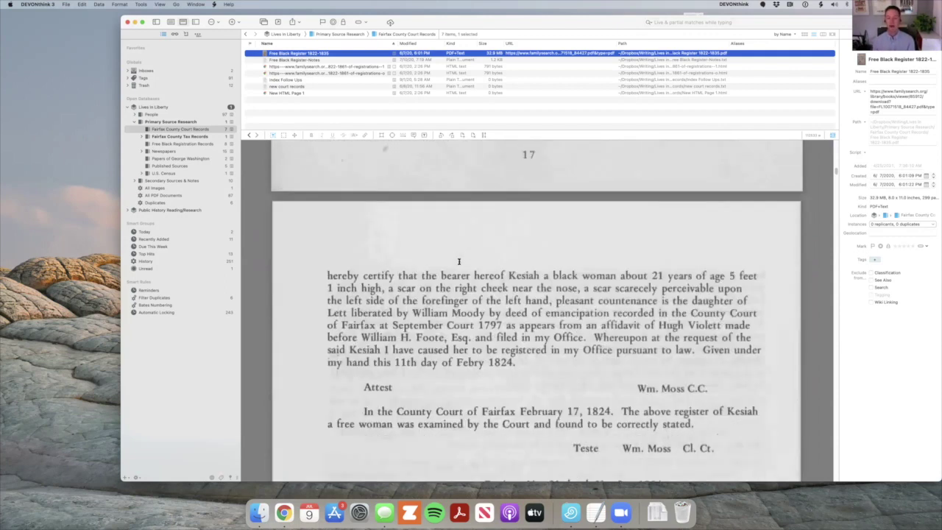
pyautogui.scroll(-3, 459, 261)
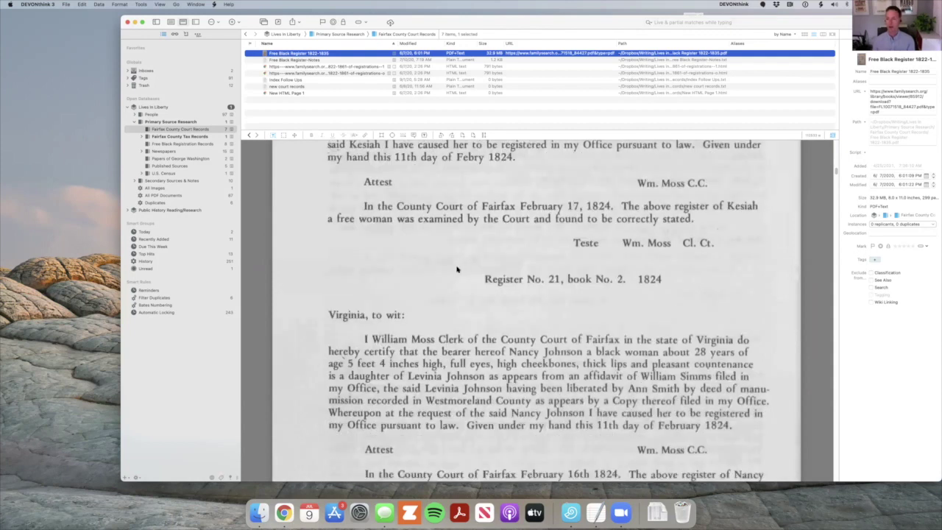
pyautogui.scroll(-3, 456, 269)
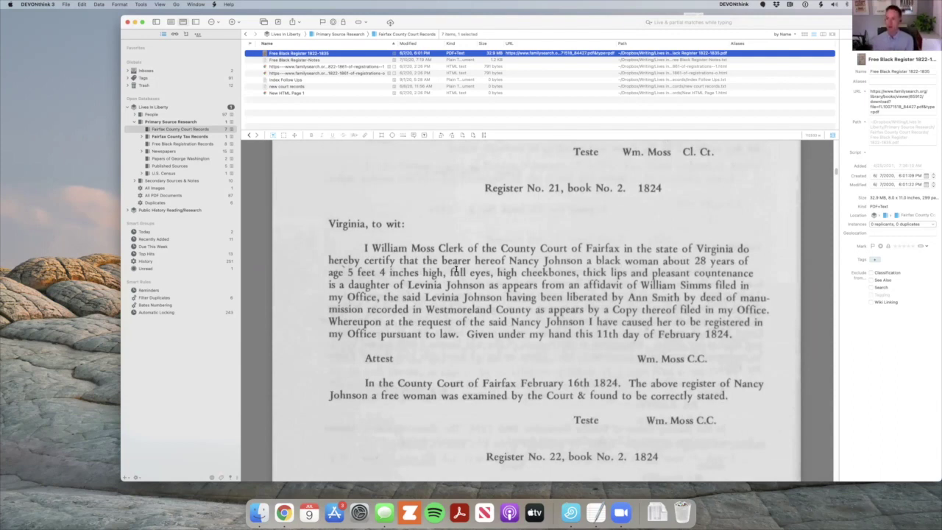
# Compare the Free Black Register-Notes page references to George Washington with the entries in the Free Black Register 1822-1835 PDF
pyautogui.click(309, 60)
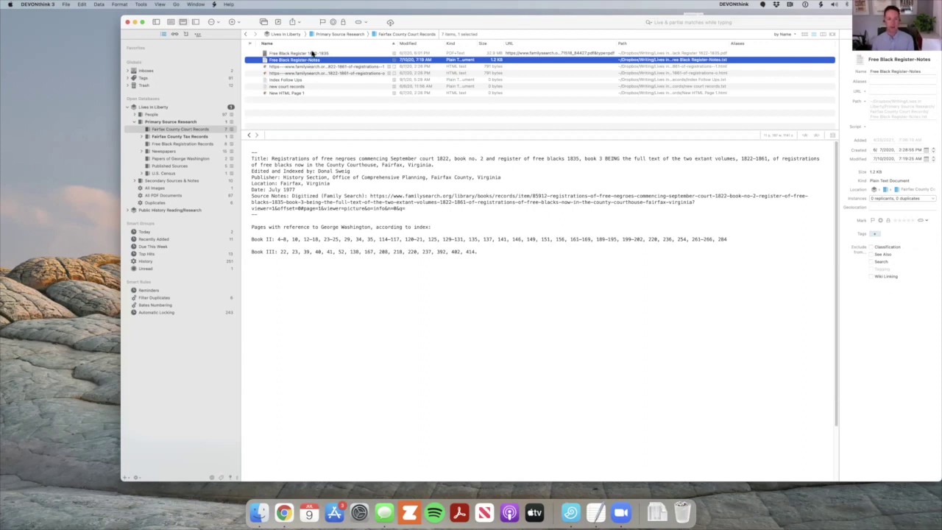
pyautogui.click(313, 53)
pyautogui.scroll(5, 561, 328)
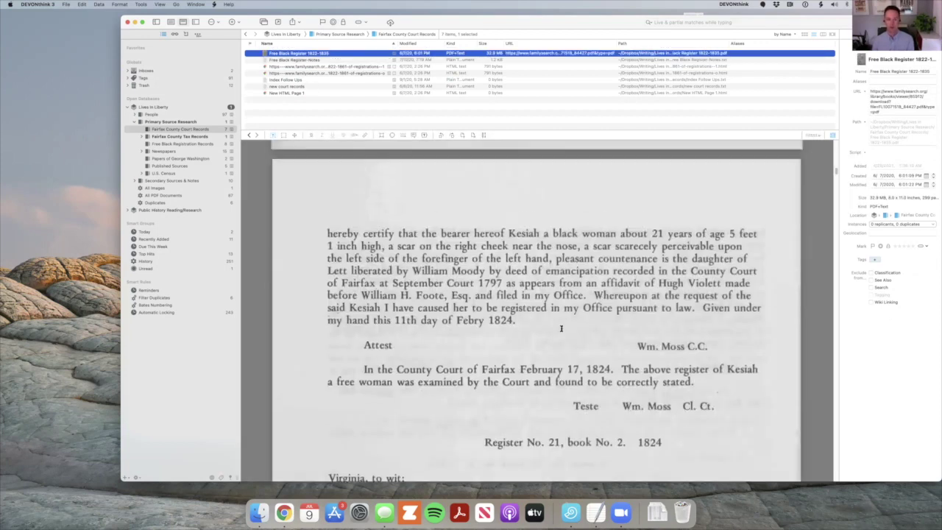
pyautogui.scroll(3, 473, 274)
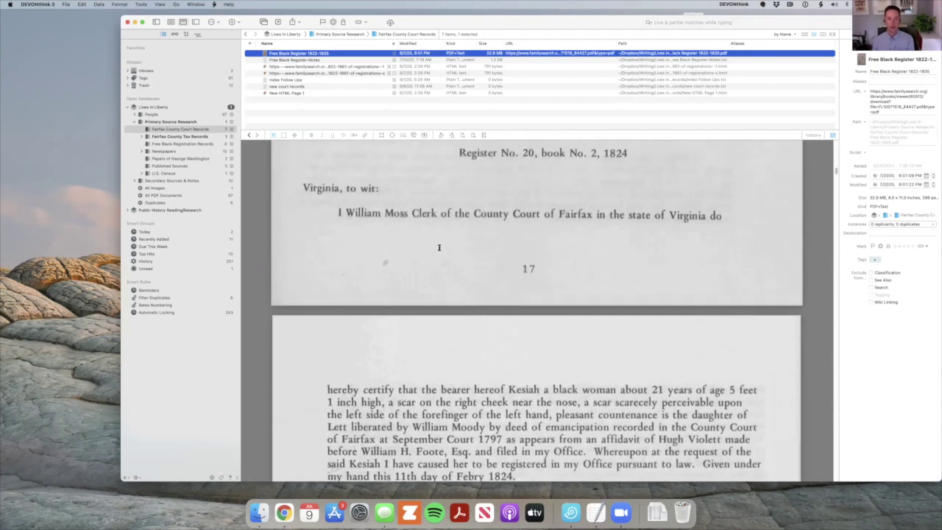
pyautogui.click(304, 60)
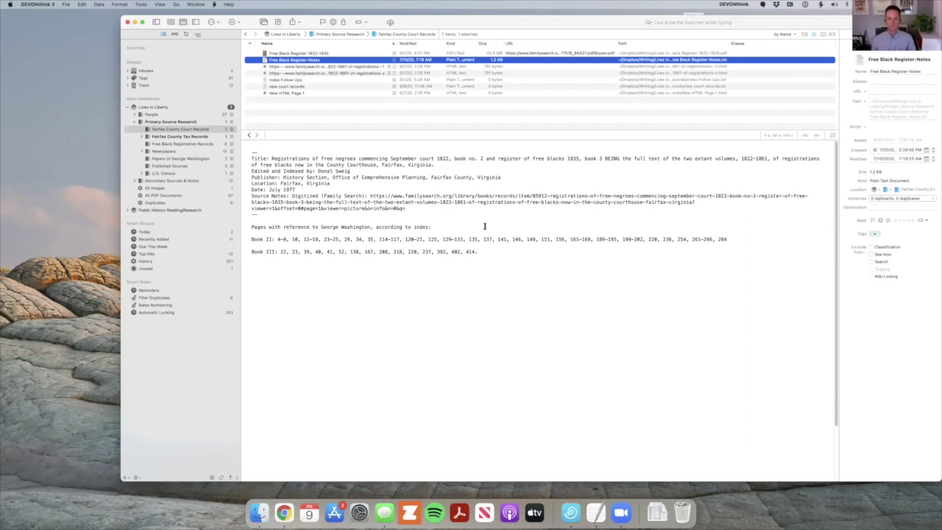
pyautogui.click(316, 53)
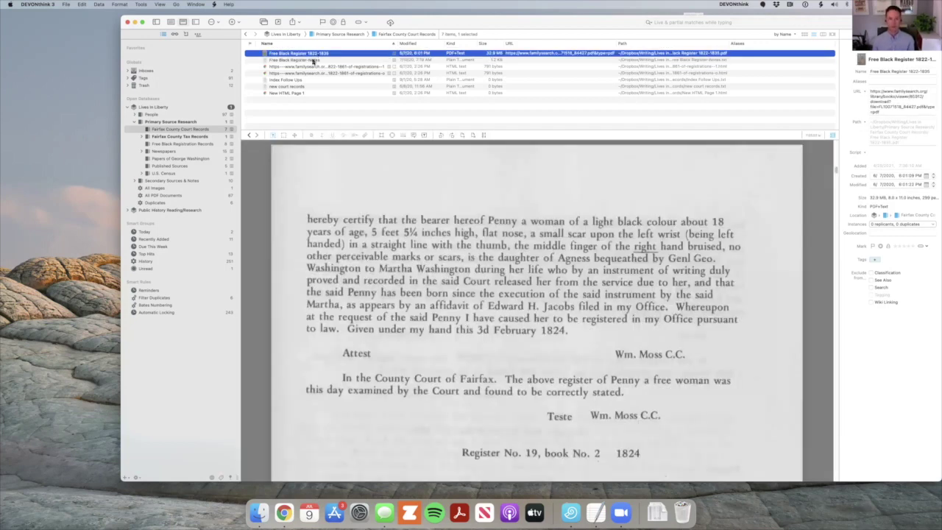
pyautogui.click(314, 61)
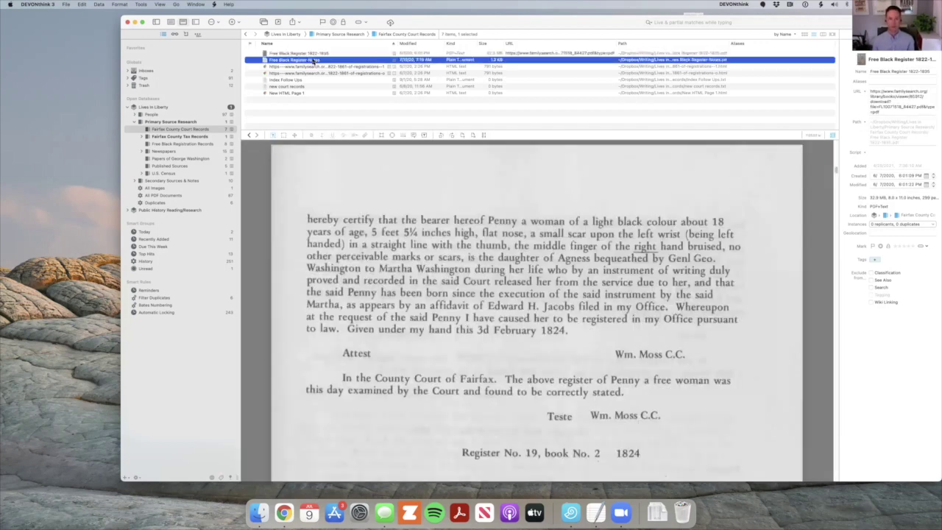
# Open the Free Black Register 1822-1835 PDF in its own window, enlarge it to nearly full screen height and move it to the screen's left edge
pyautogui.doubleClick(283, 53)
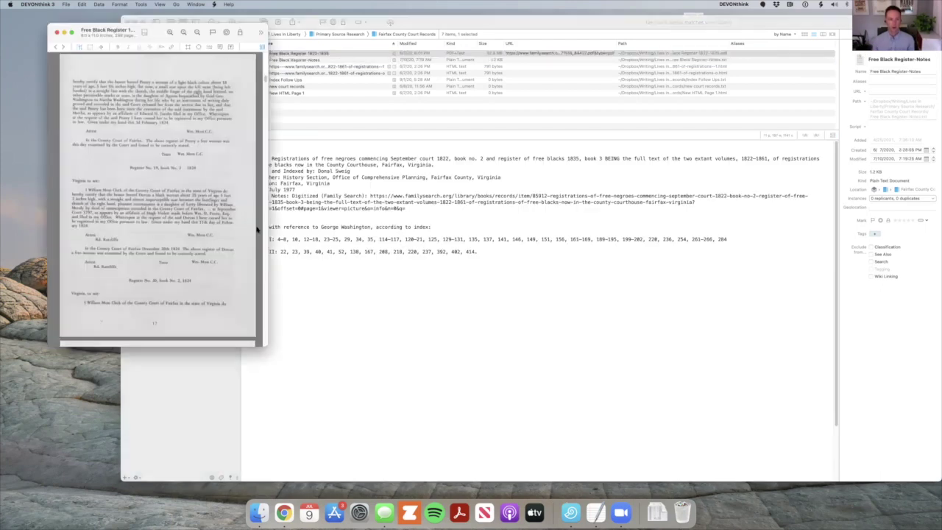
pyautogui.moveTo(271, 351); pyautogui.dragTo(428, 494)
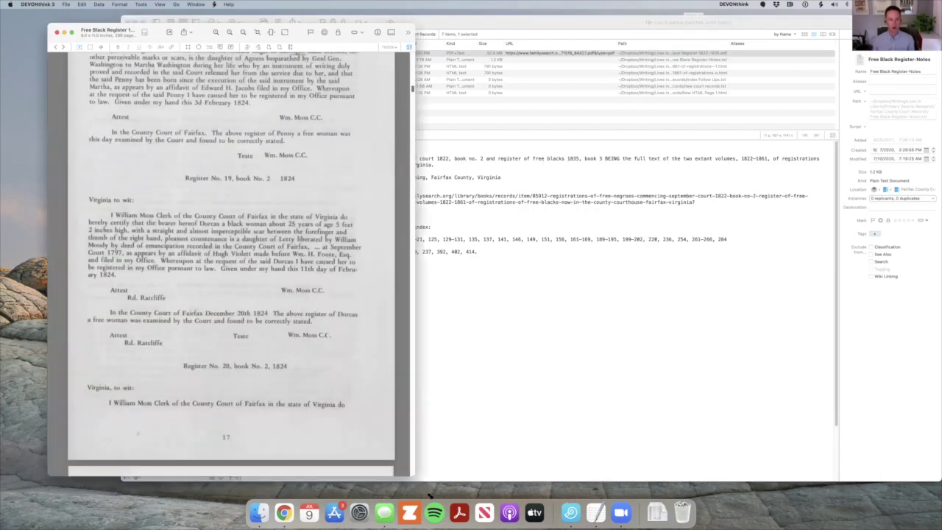
pyautogui.click(368, 32)
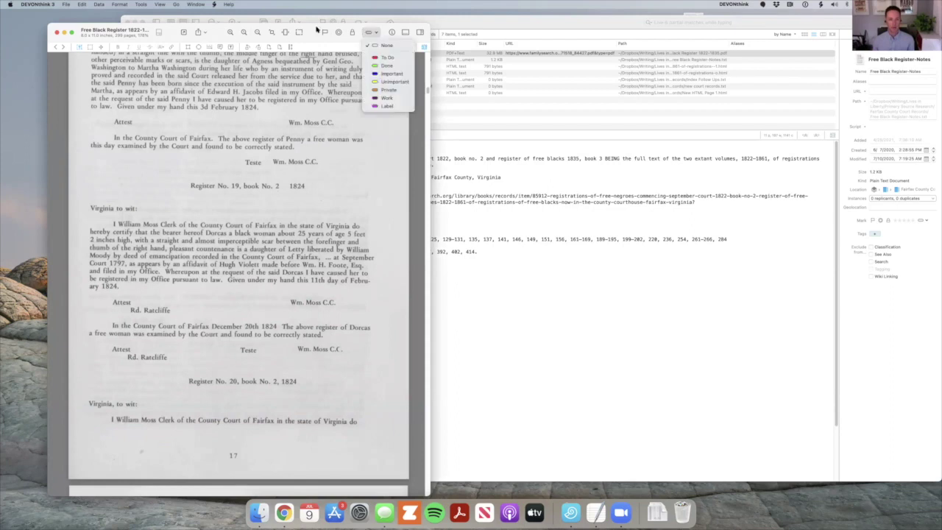
pyautogui.moveTo(193, 31); pyautogui.dragTo(151, 22)
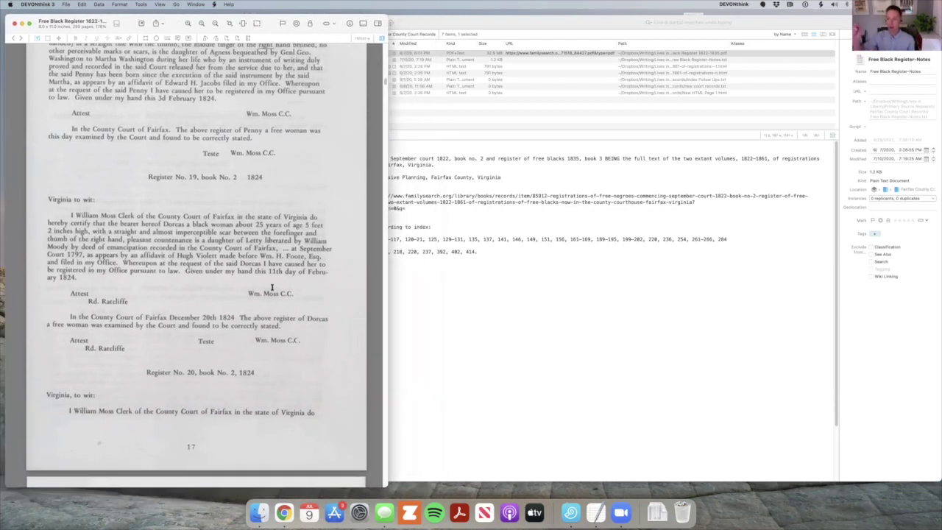
# Narrow the main database window so that Free Black Register-Notes sits side by side with the separate register window
pyautogui.click(504, 328)
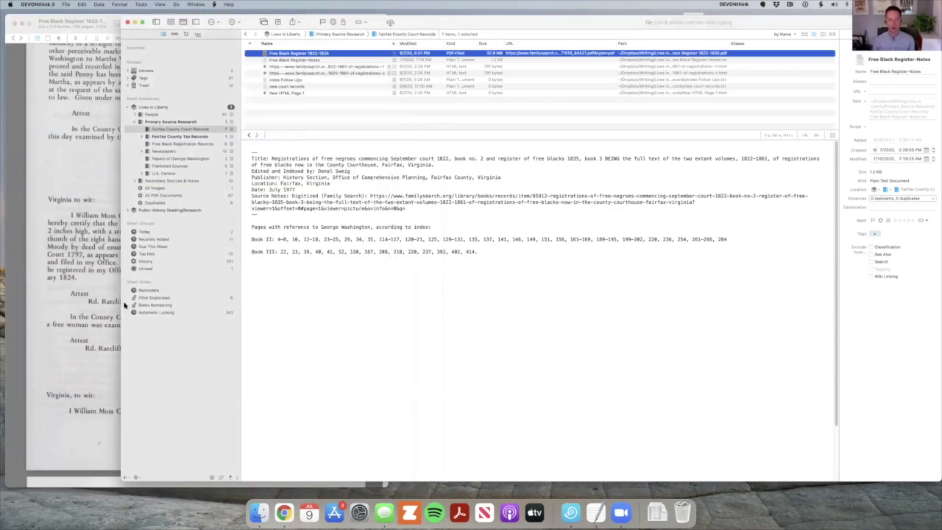
pyautogui.moveTo(281, 314); pyautogui.dragTo(410, 315)
pyautogui.moveTo(520, 251); pyautogui.dragTo(709, 259)
# Examine the register entries from page 17 through page 23 against the page references in the notes
pyautogui.click(172, 243)
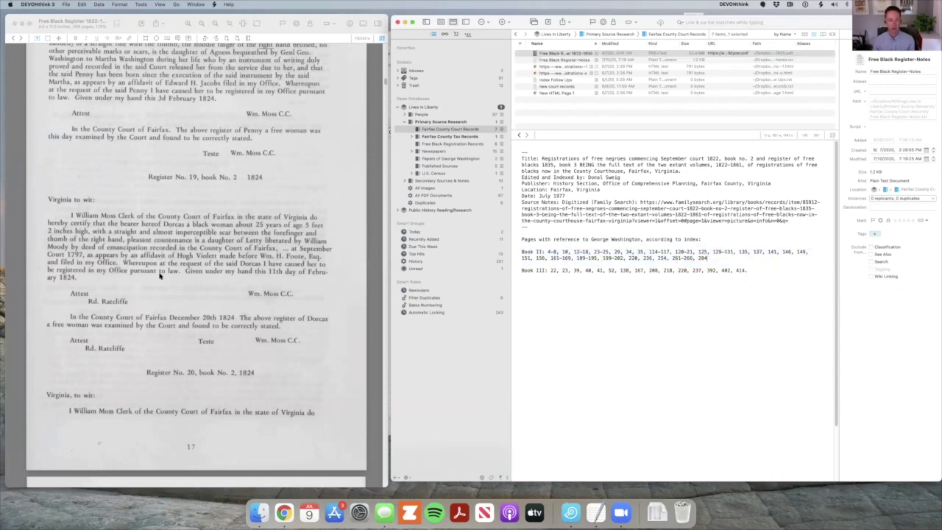
pyautogui.scroll(-1, 200, 314)
pyautogui.scroll(-5, 208, 309)
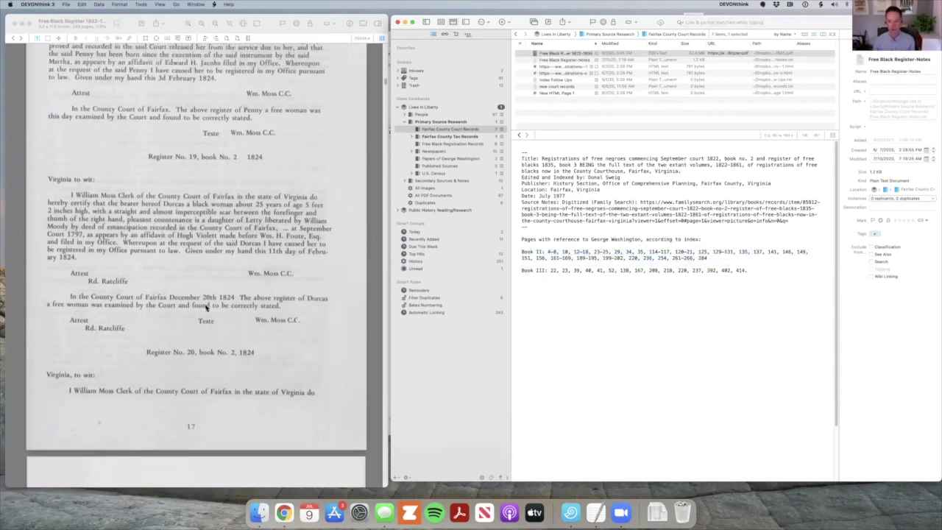
pyautogui.scroll(-15, 235, 313)
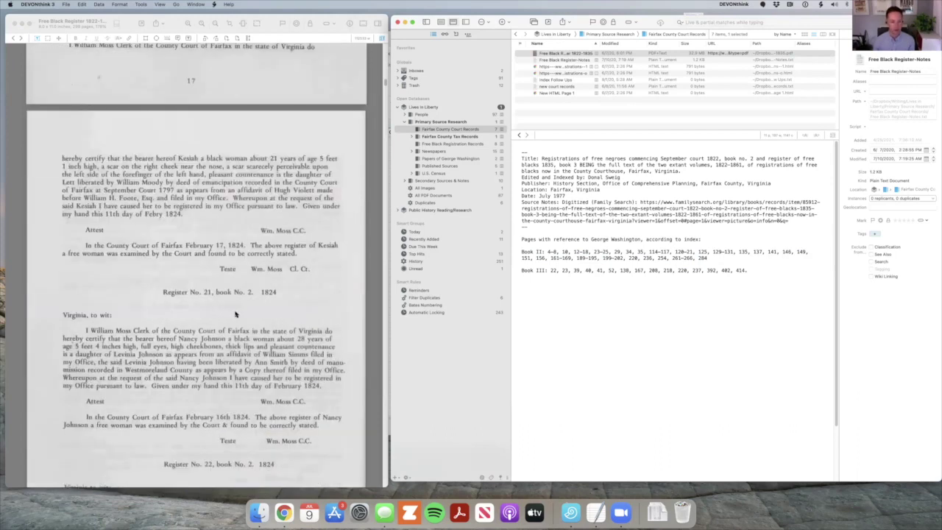
pyautogui.scroll(-10, 235, 312)
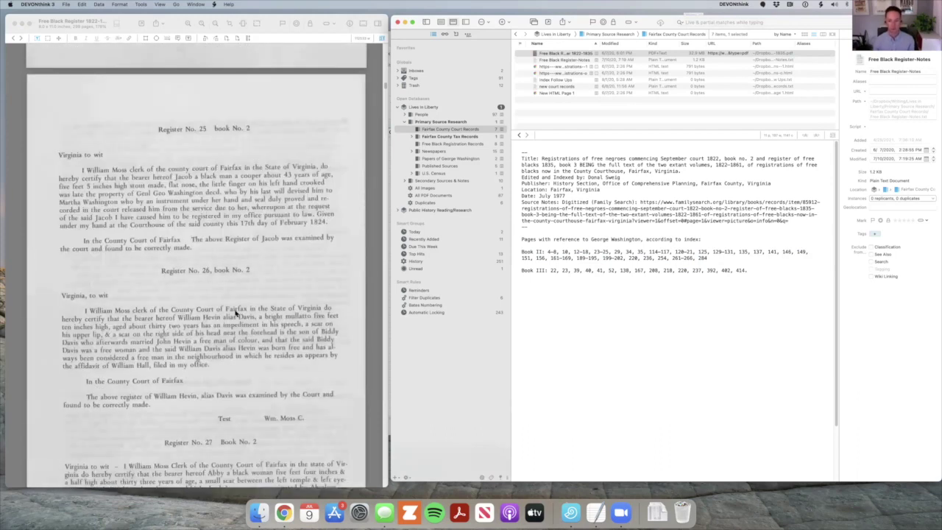
pyautogui.scroll(-4, 235, 313)
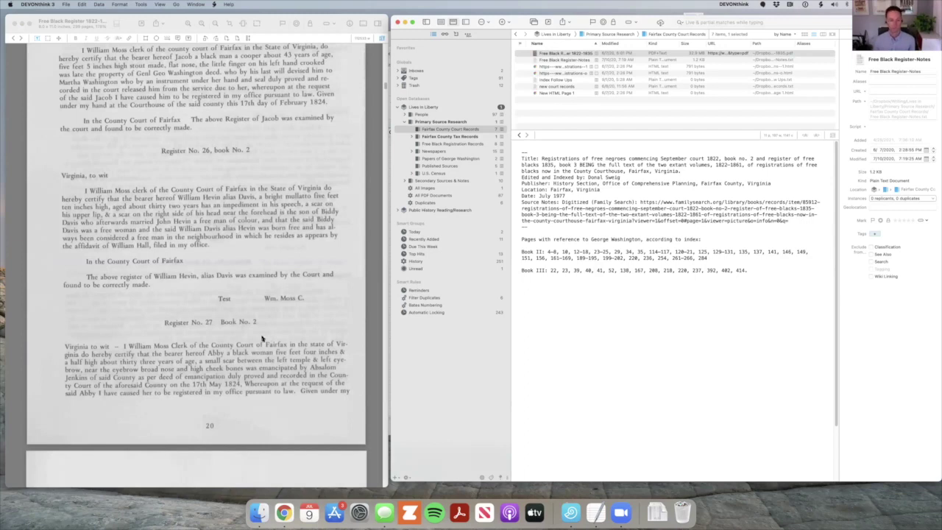
pyautogui.scroll(-10, 261, 338)
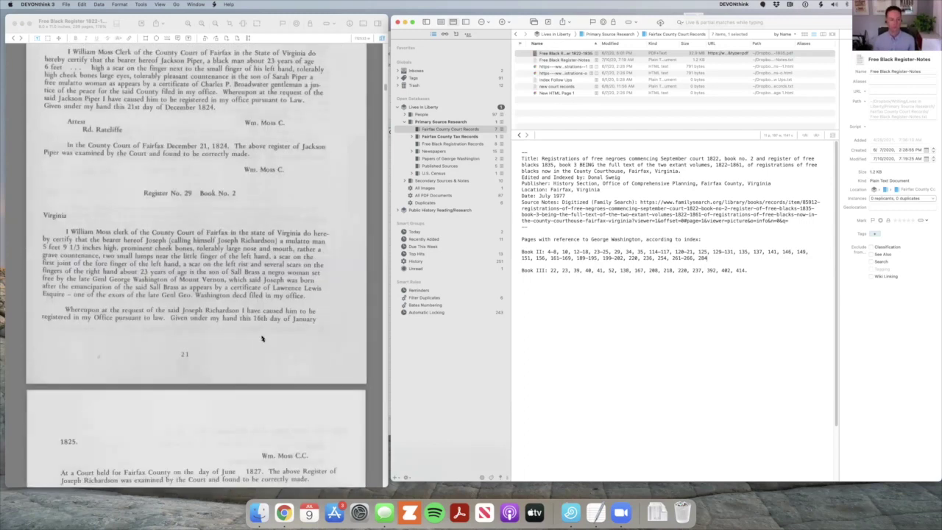
pyautogui.scroll(-8, 261, 338)
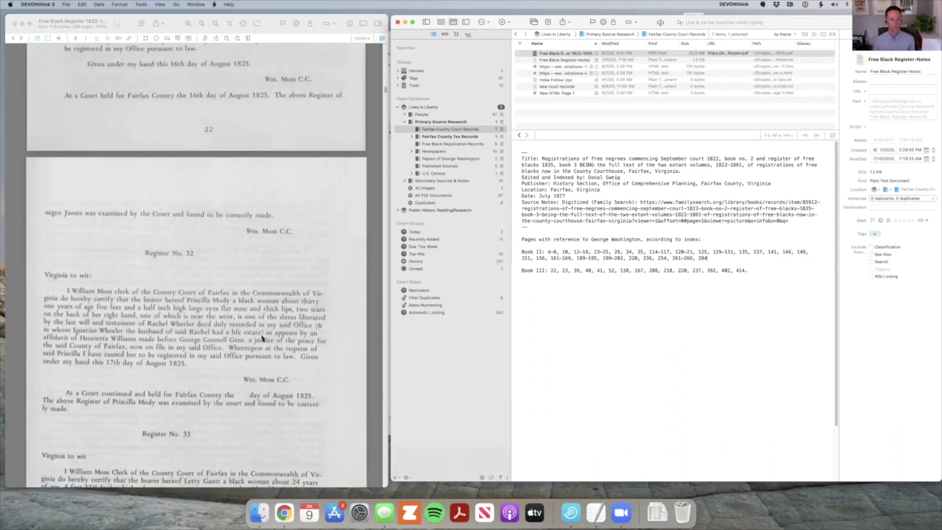
pyautogui.scroll(-4, 317, 345)
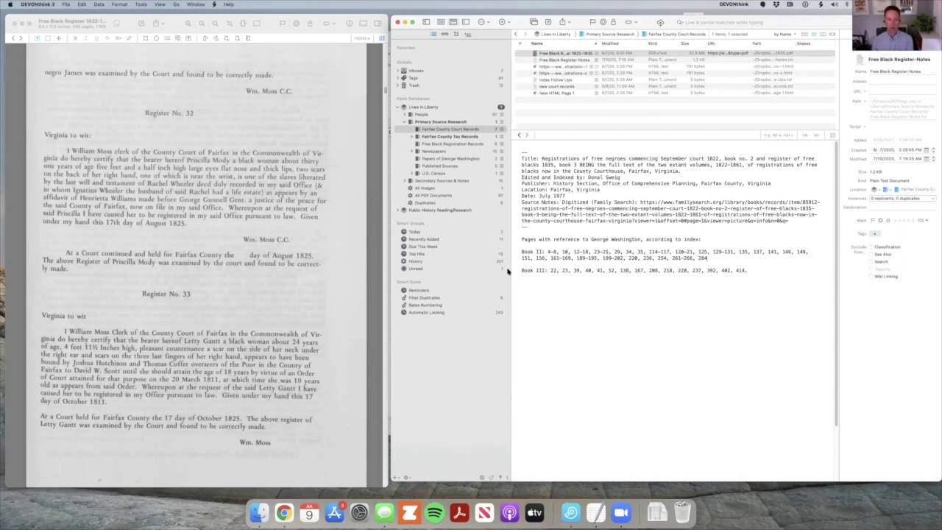
pyautogui.scroll(-3, 209, 366)
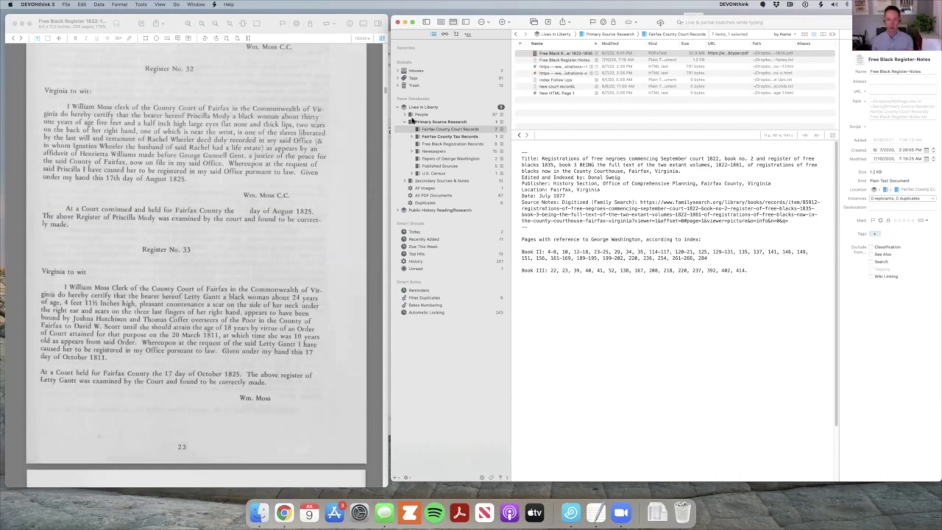
# Open the GrayTomison note in the Gray group under People, follow its Fairfax County, Free Black Register link, and return to the note
pyautogui.click(405, 115)
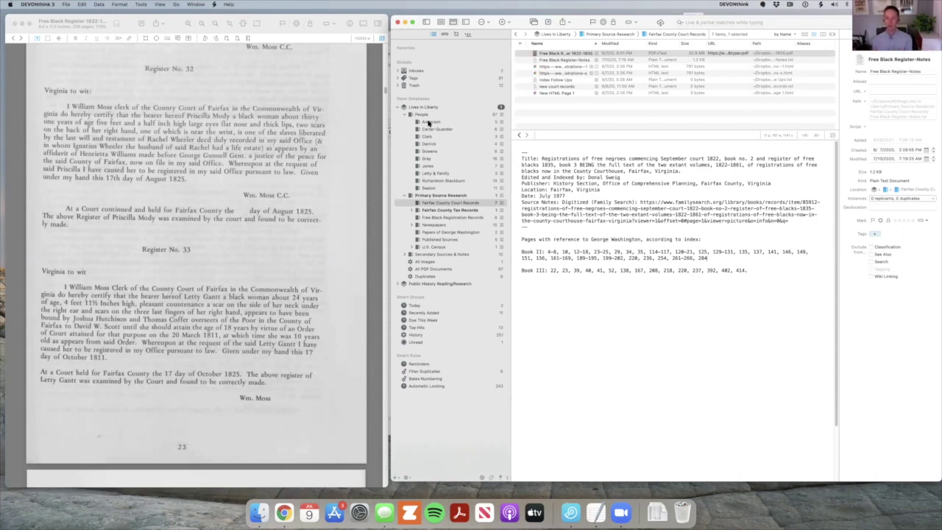
pyautogui.click(425, 159)
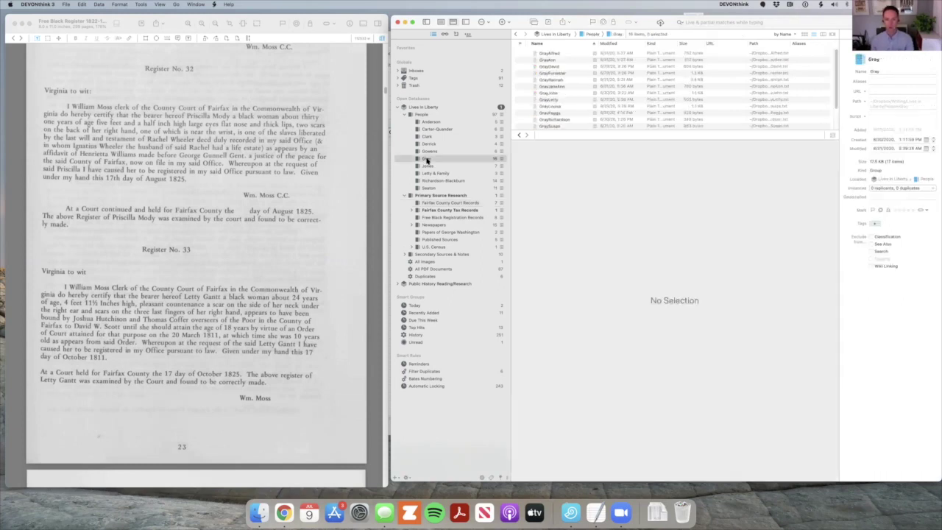
pyautogui.click(553, 121)
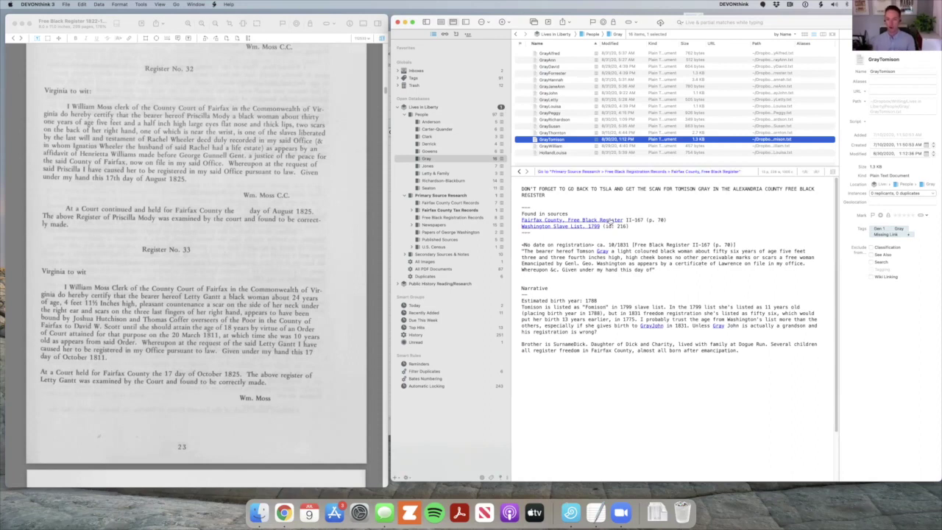
pyautogui.click(629, 219)
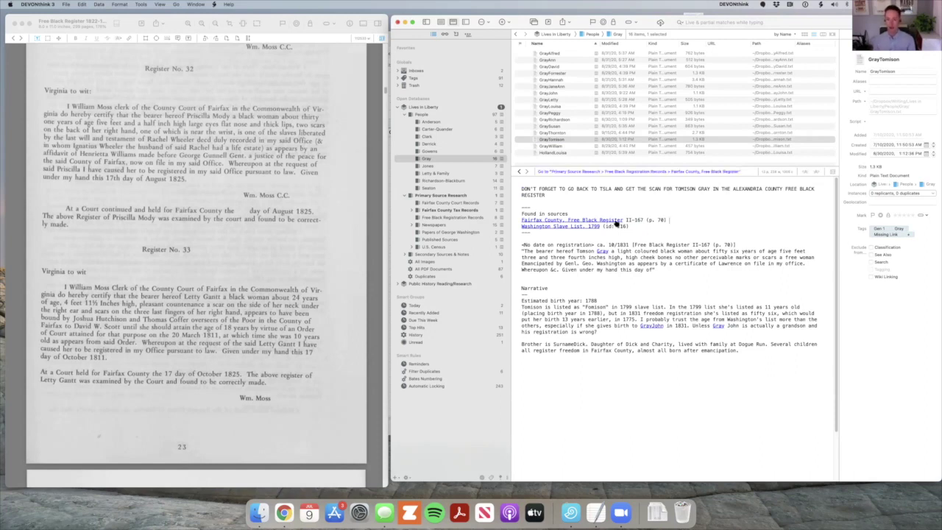
pyautogui.click(617, 221)
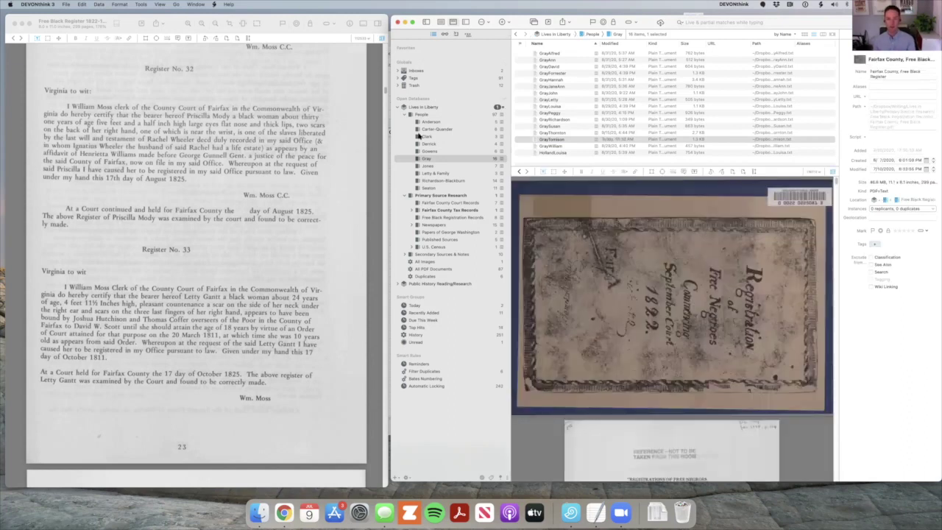
pyautogui.click(554, 140)
# Add the links "Fairfax County, Free Black Register" and "Washington Slave List, 1799" after the matching source entries in GrayTomison
pyautogui.click(674, 223)
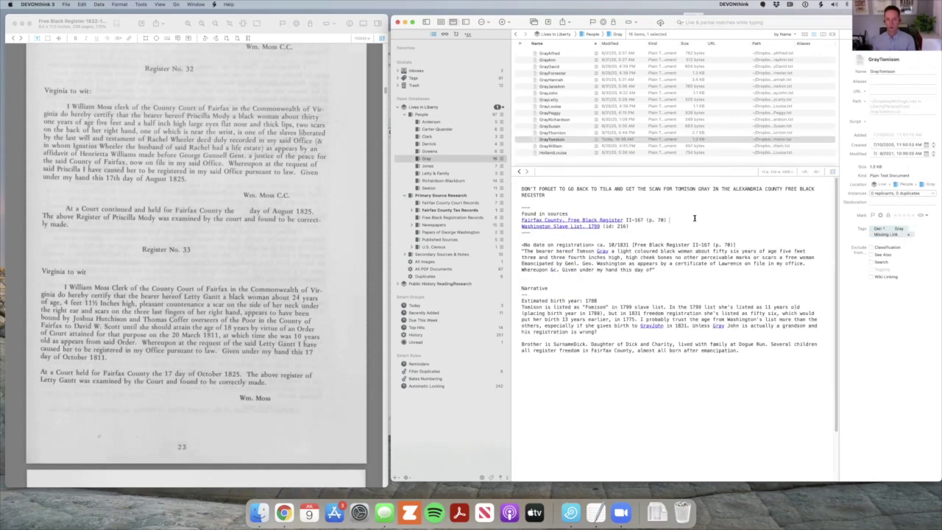
pyautogui.write('Fairfax COunty, Free Black Register')
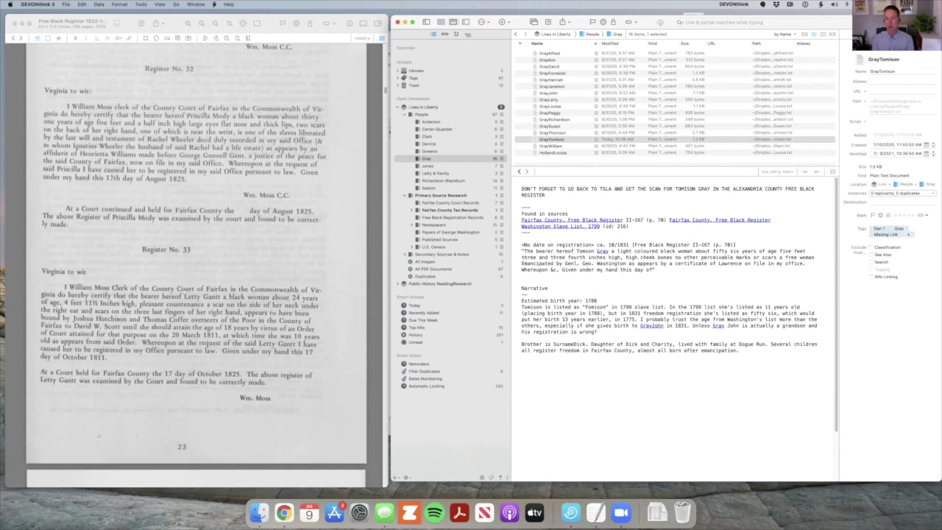
pyautogui.write('Washington Slave List, 1799')
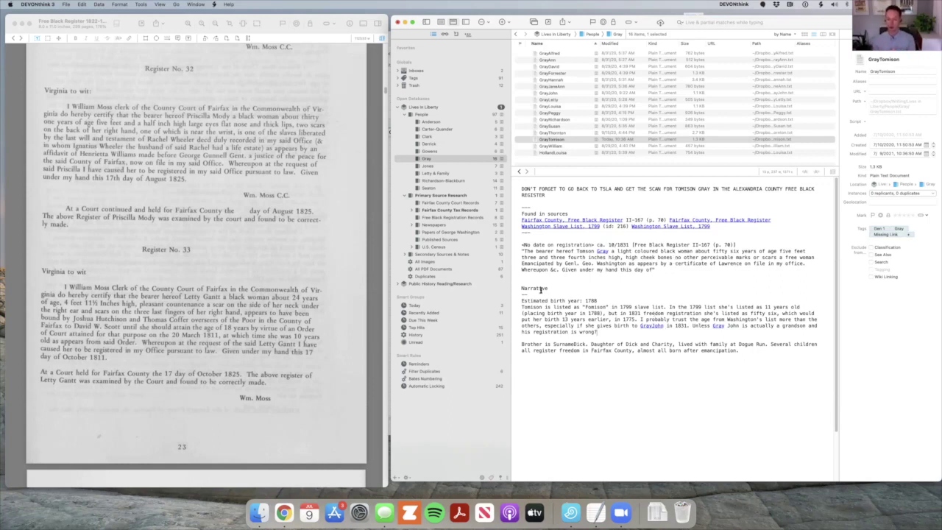
# Extend the Narrative heading in GrayTomison to read "Narrative/Notes"
pyautogui.moveTo(523, 287); pyautogui.dragTo(550, 289)
pyautogui.press('Right')
pyautogui.write('/Notes')
pyautogui.click(770, 353)
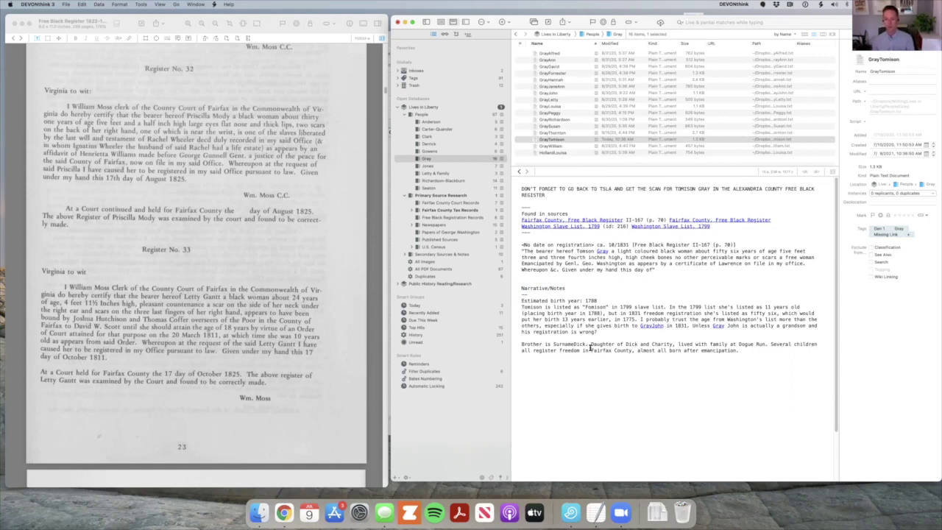
pyautogui.moveTo(590, 345); pyautogui.dragTo(672, 342)
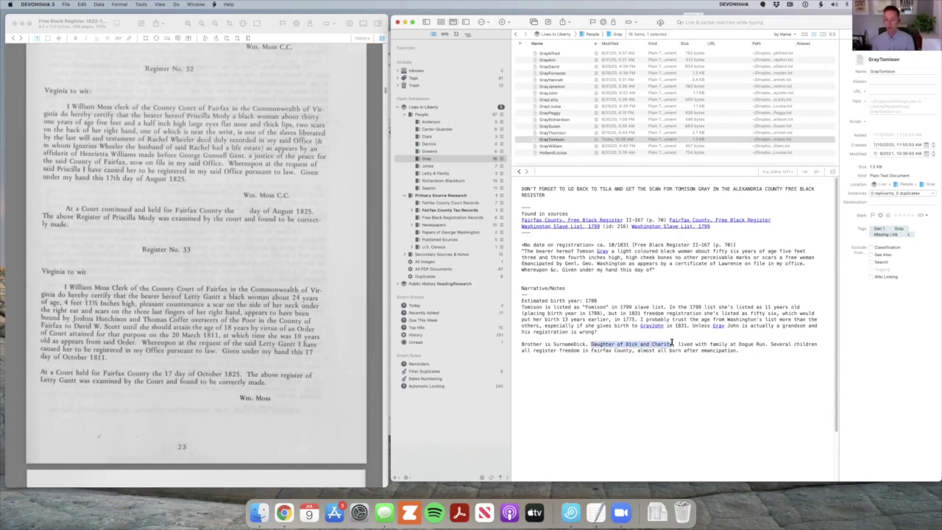
pyautogui.click(762, 351)
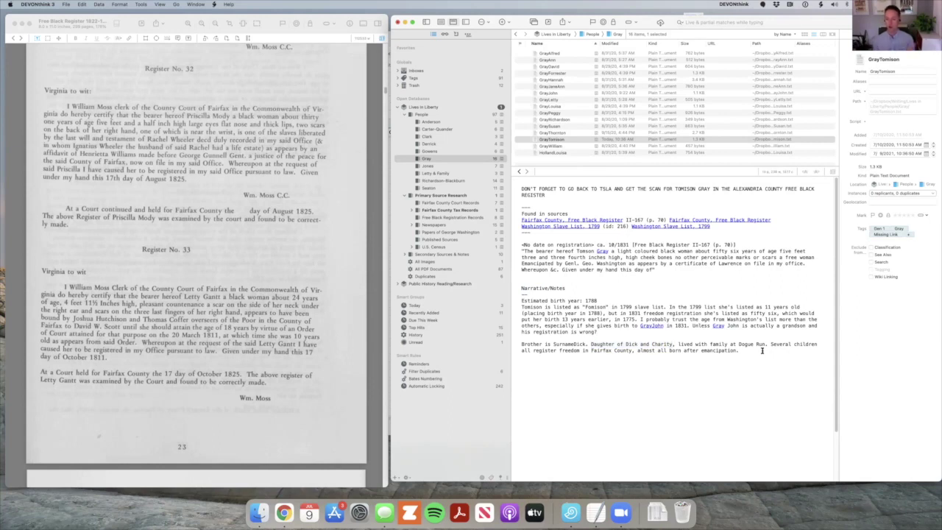
pyautogui.press('Return')
pyautogui.press('Return')
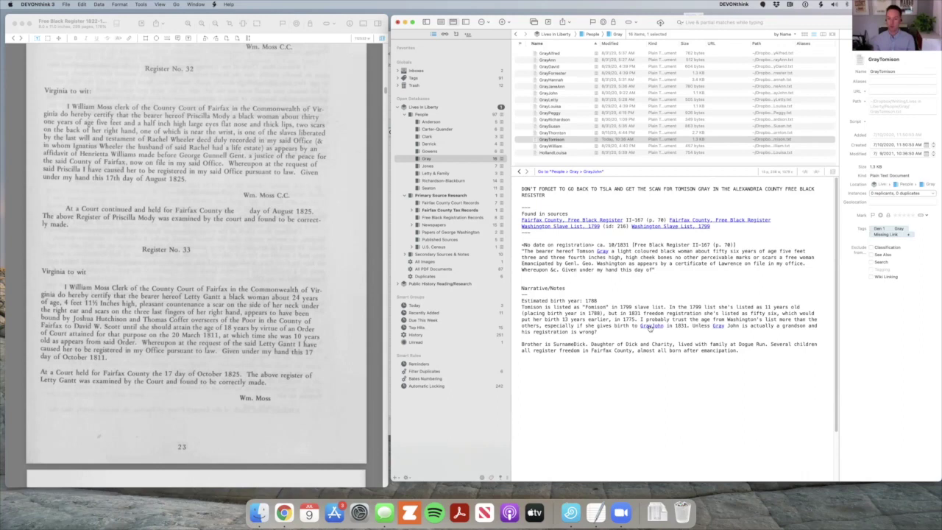
pyautogui.write('GrayJohn')
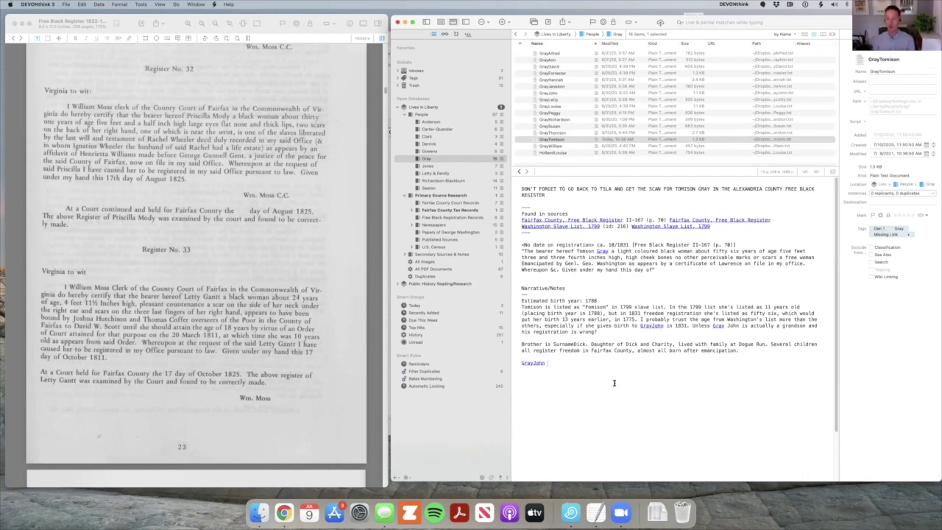
pyautogui.click(536, 363)
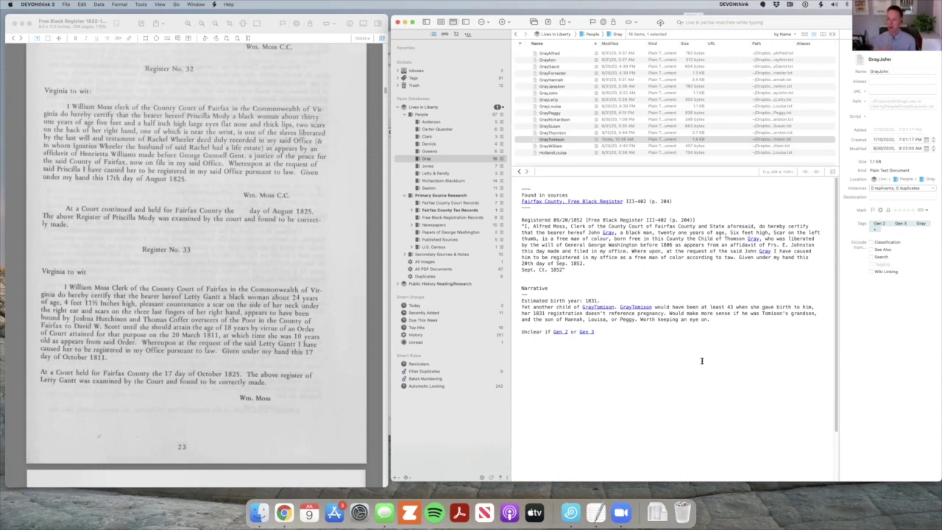
pyautogui.click(557, 138)
pyautogui.click(559, 138)
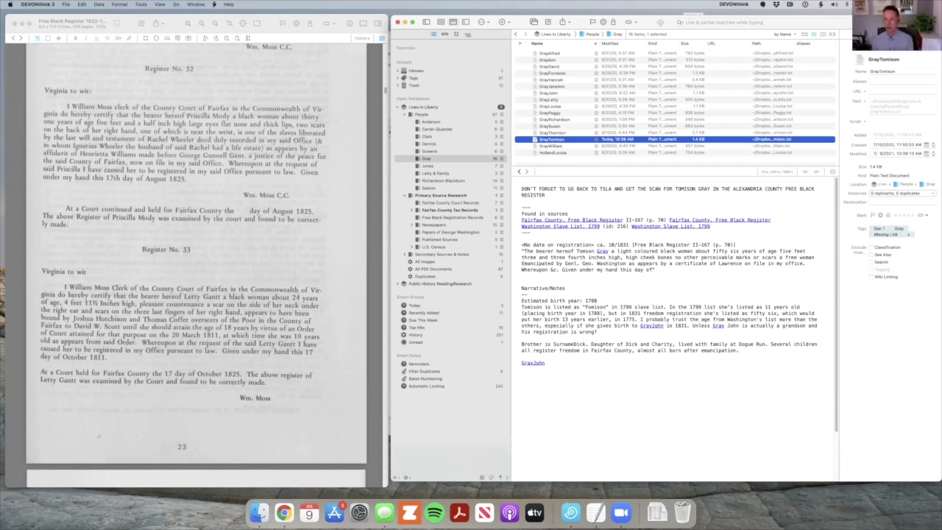
pyautogui.click(661, 23)
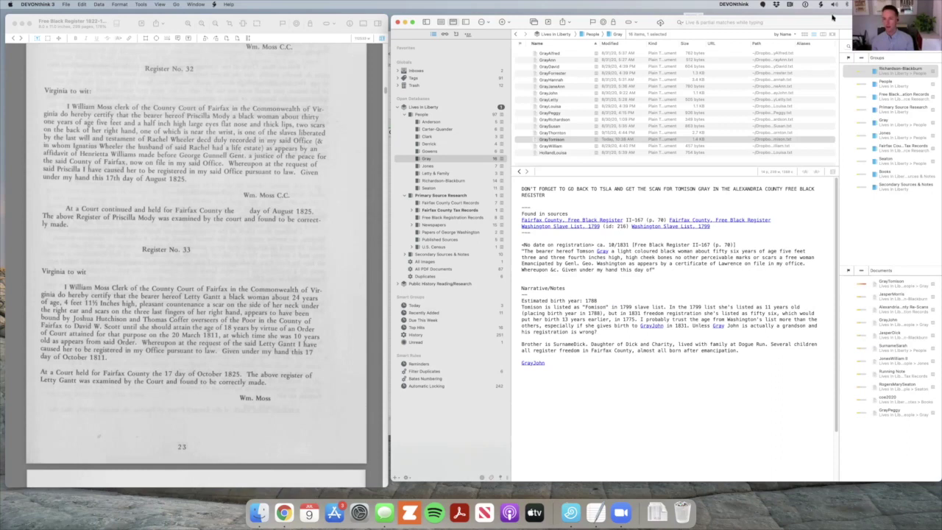
pyautogui.moveTo(581, 26); pyautogui.dragTo(466, 19)
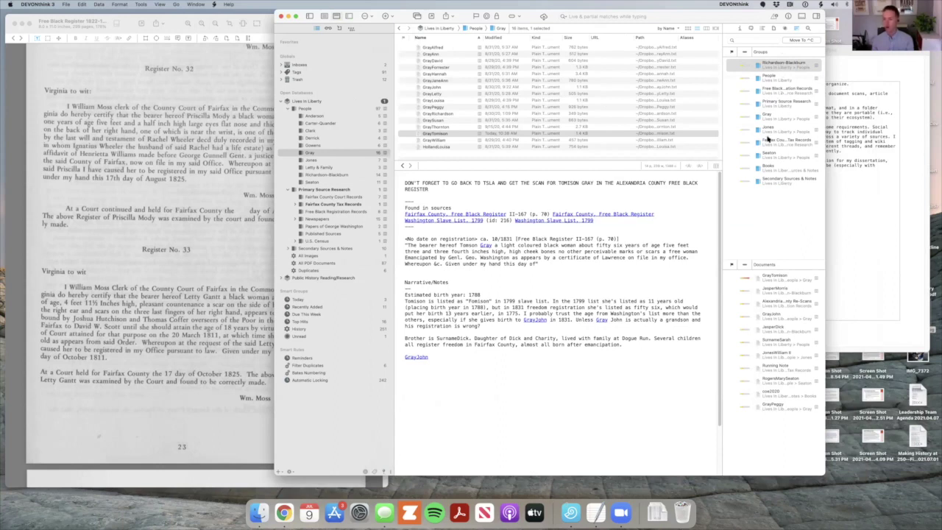
pyautogui.doubleClick(781, 293)
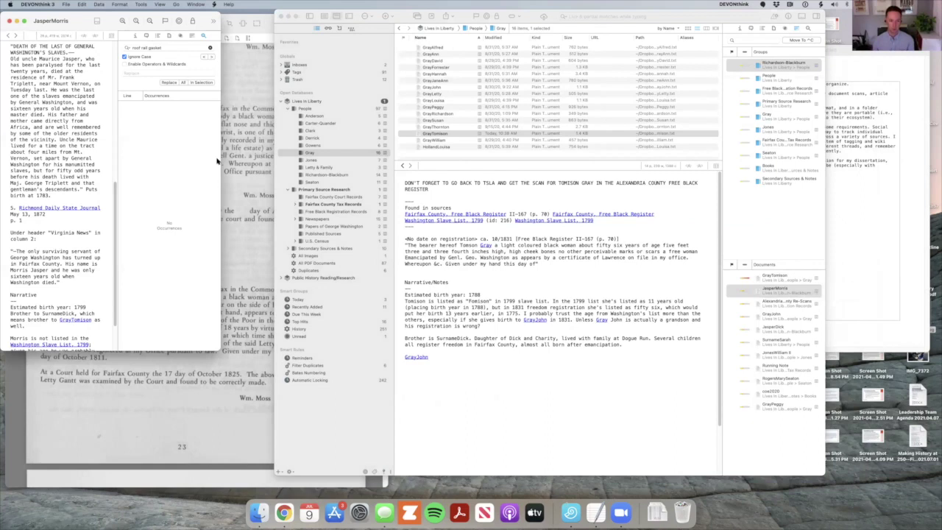
pyautogui.moveTo(113, 20); pyautogui.dragTo(341, 96)
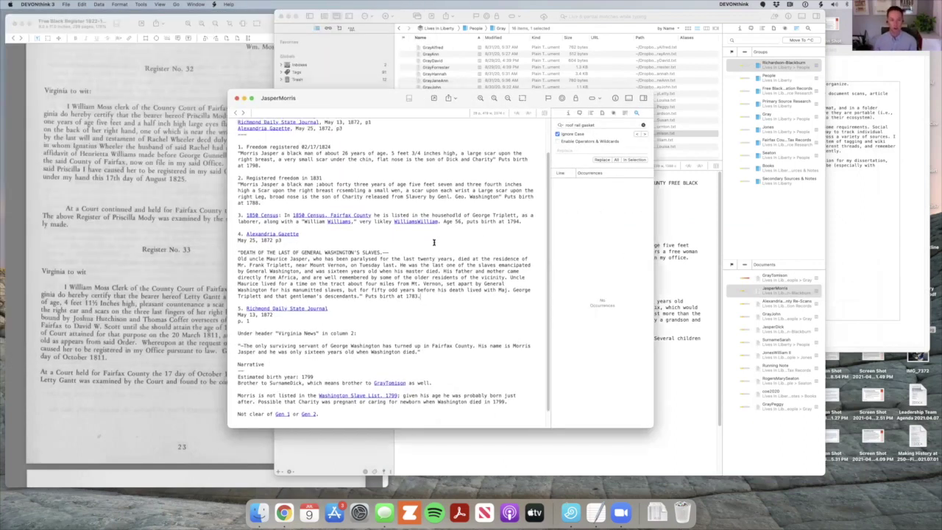
pyautogui.scroll(2, 437, 244)
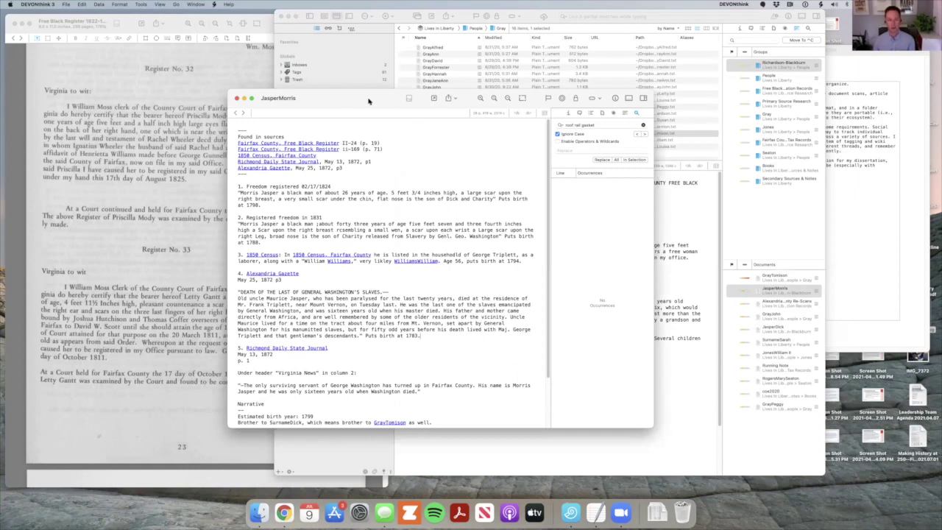
pyautogui.moveTo(370, 102); pyautogui.dragTo(398, 94)
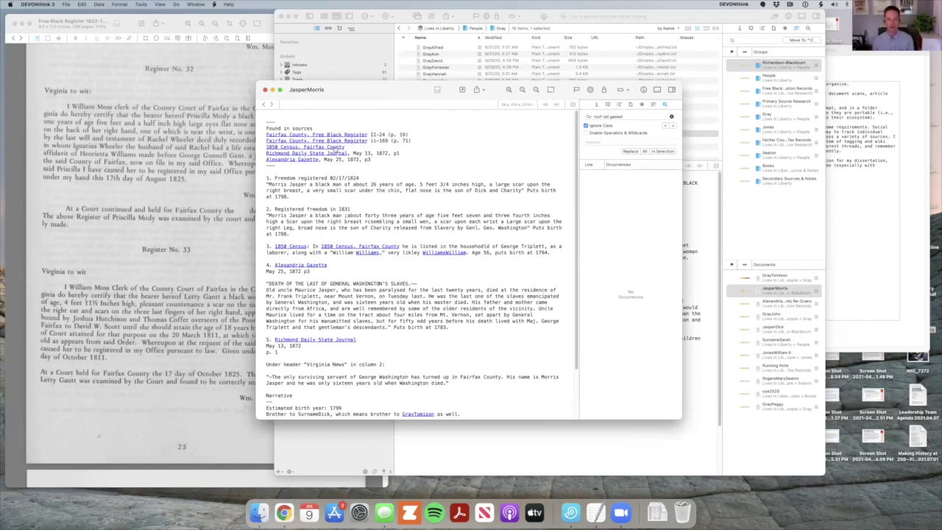
# Examine the 1850 Census, Fairfax County page linked from the JasperMorris sources, and return to the note
pyautogui.click(336, 148)
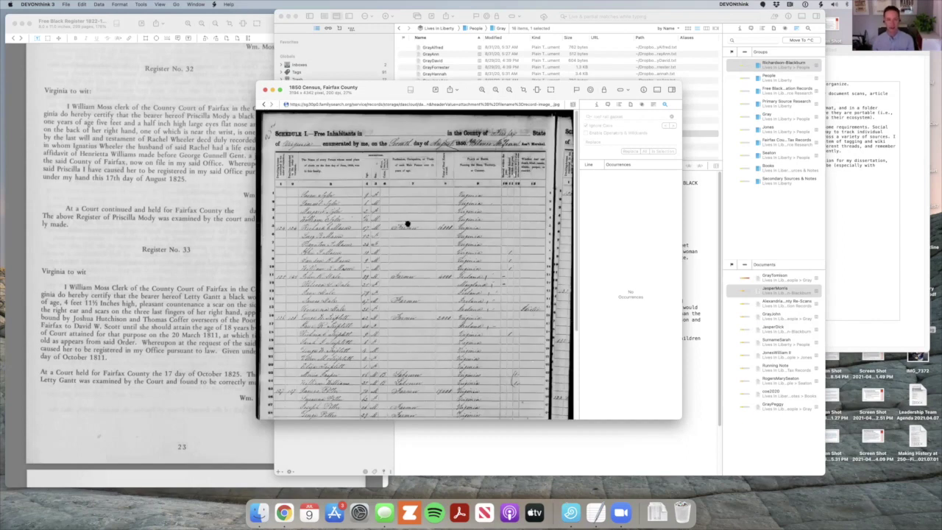
pyautogui.scroll(-5, 407, 224)
pyautogui.scroll(5, 407, 224)
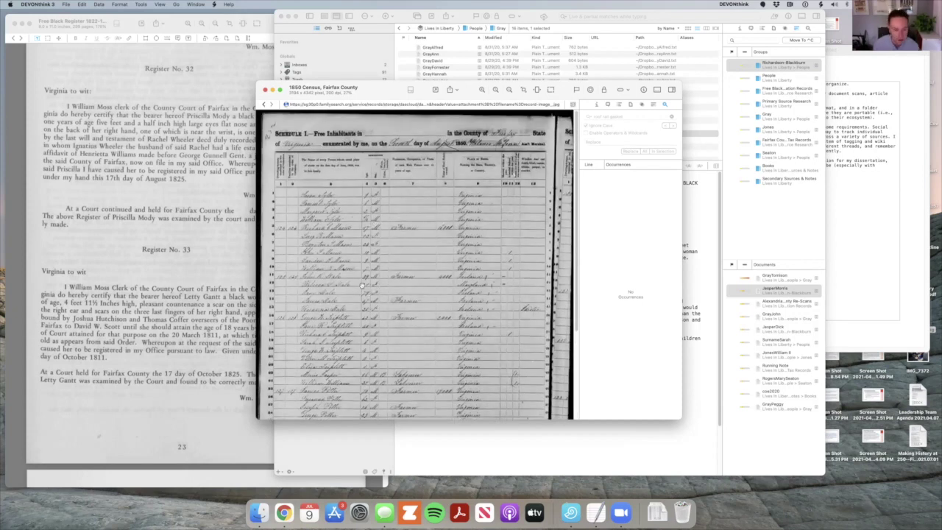
pyautogui.scroll(-5, 360, 292)
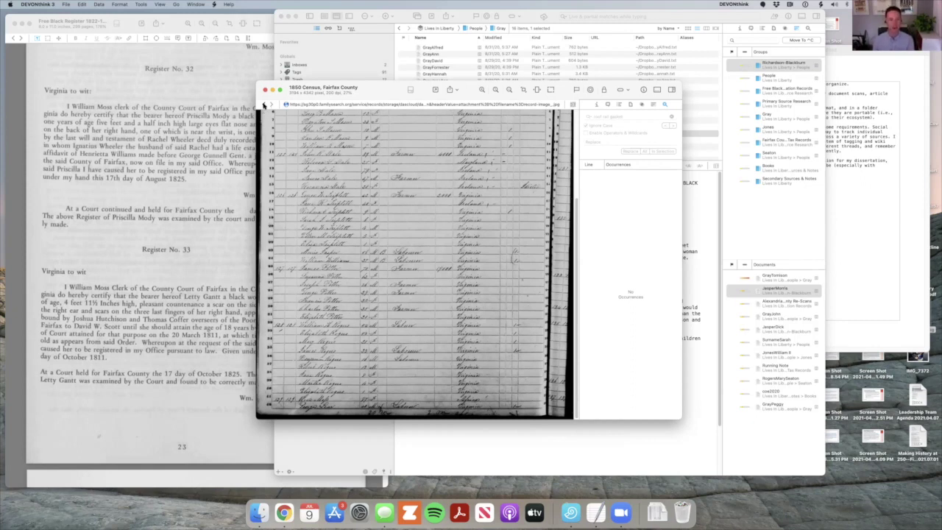
pyautogui.click(263, 105)
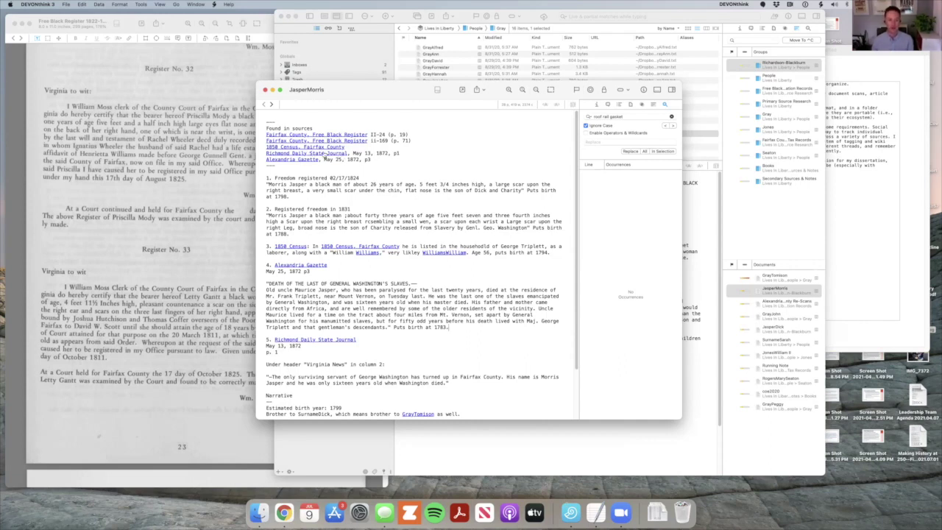
# View the 1872_05_13_p1 transcription through the Richmond Daily State Journal link in JasperMorris, and close that window
pyautogui.click(335, 154)
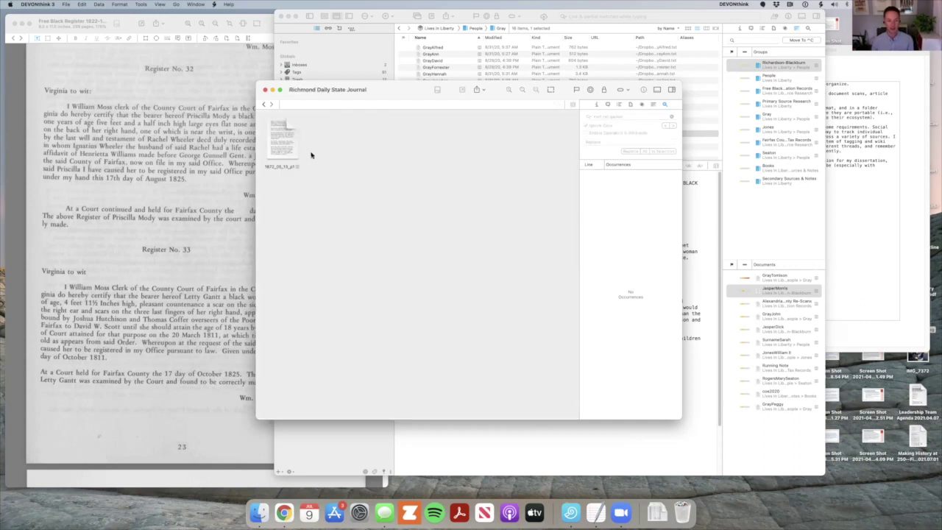
pyautogui.doubleClick(283, 141)
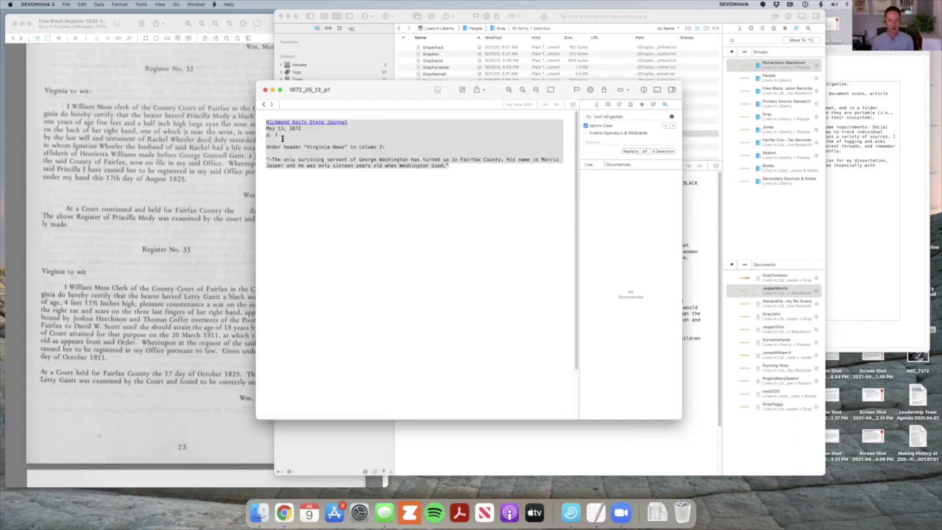
pyautogui.click(446, 168)
pyautogui.write('"')
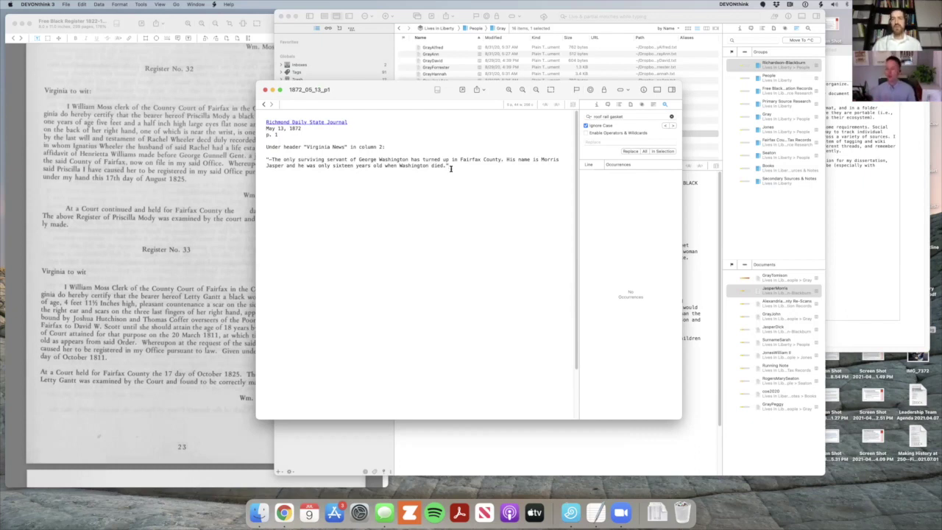
pyautogui.click(264, 89)
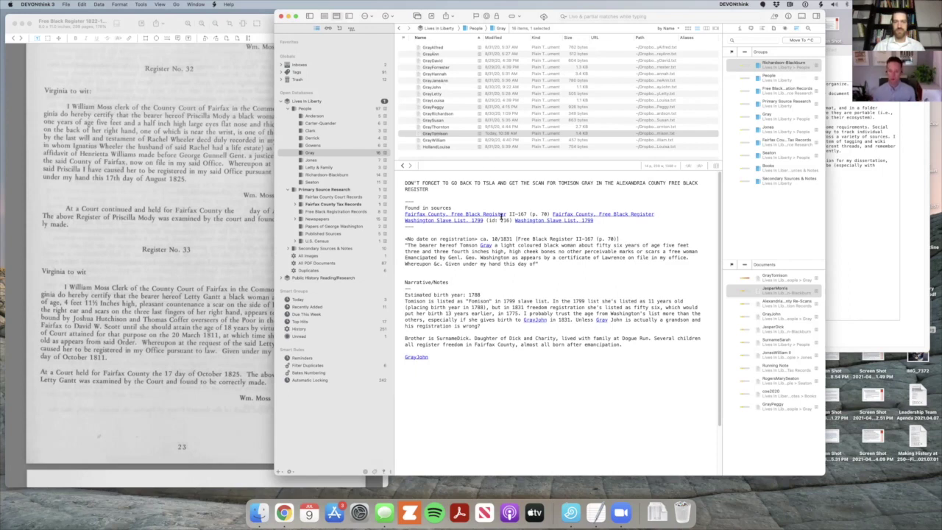
# Collapse the Lives in Liberty database groups and compare them with the Lives in Liberty folder in Finder, with Secondary Sources - Notes collapsed
pyautogui.click(289, 109)
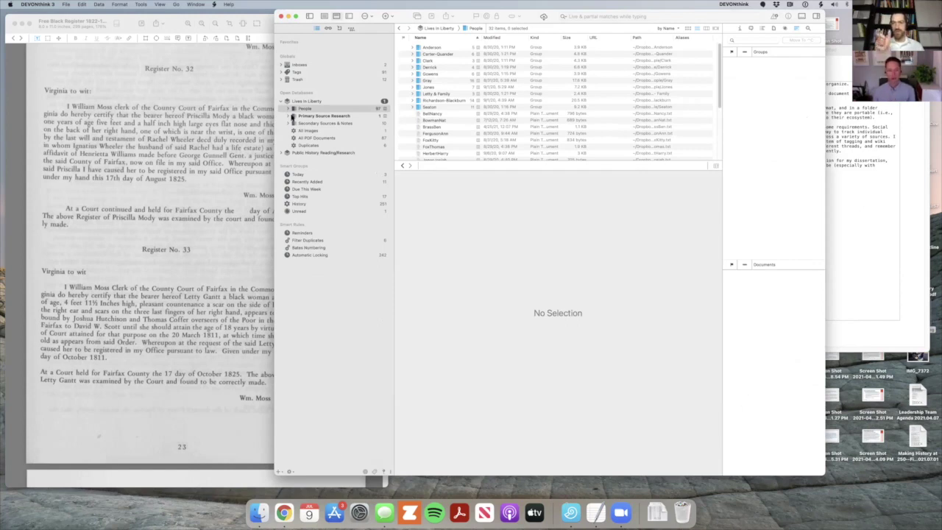
pyautogui.click(258, 511)
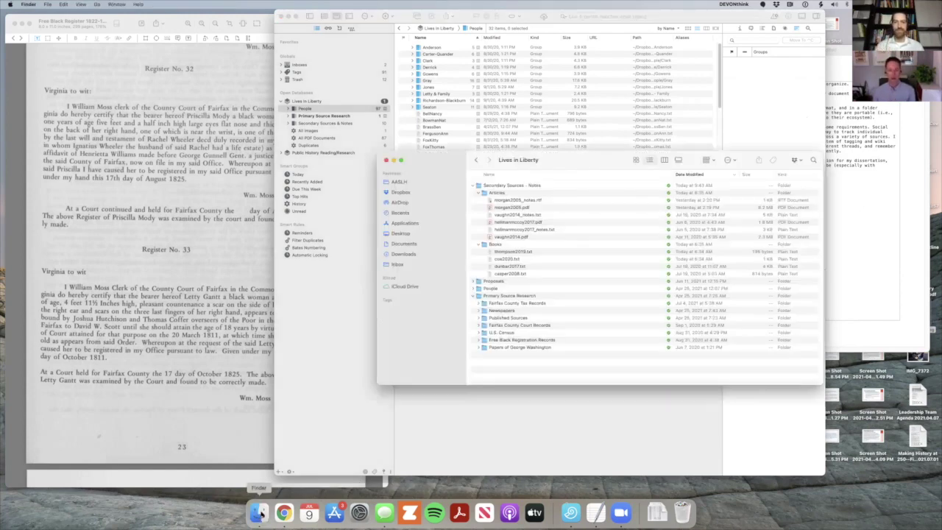
pyautogui.click(472, 187)
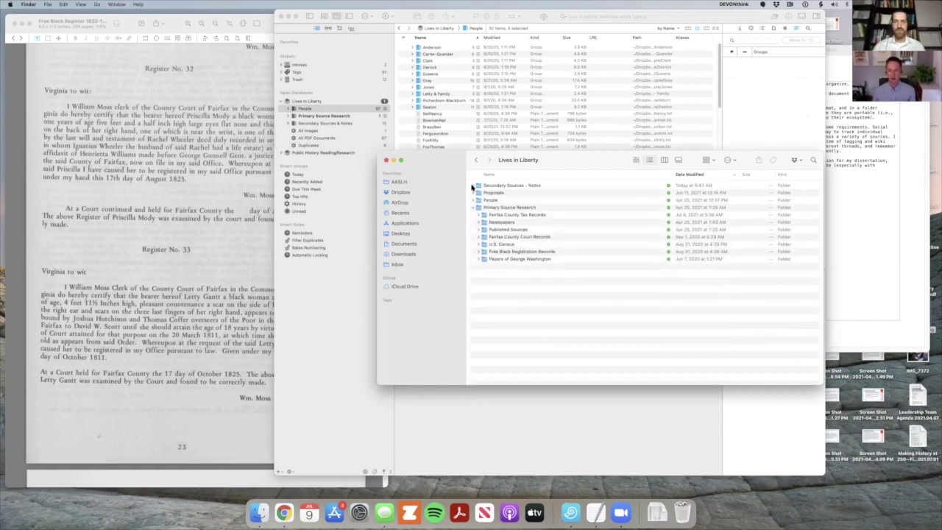
pyautogui.click(478, 161)
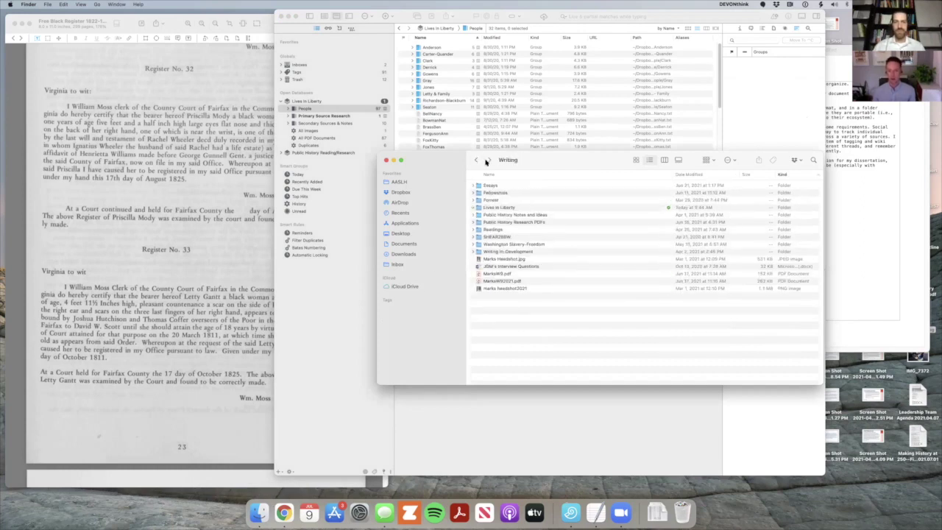
pyautogui.click(488, 160)
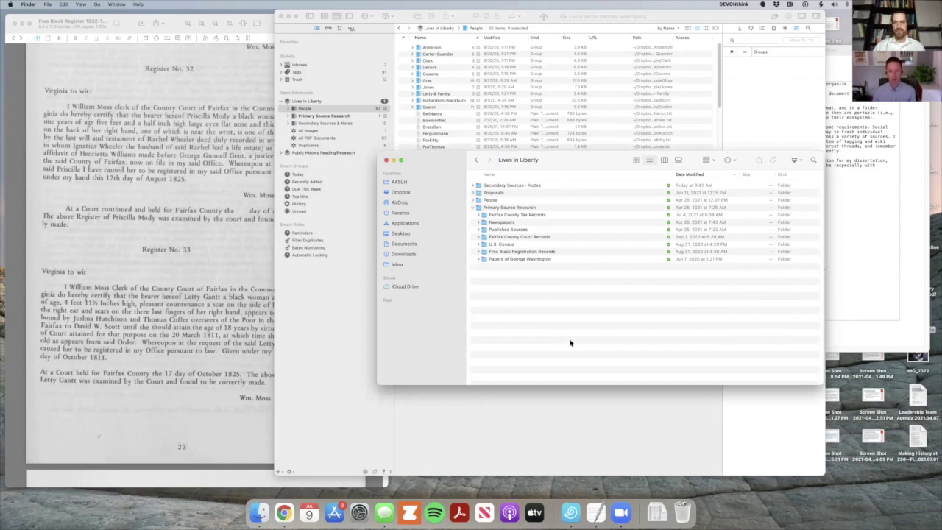
pyautogui.moveTo(441, 161); pyautogui.dragTo(459, 80)
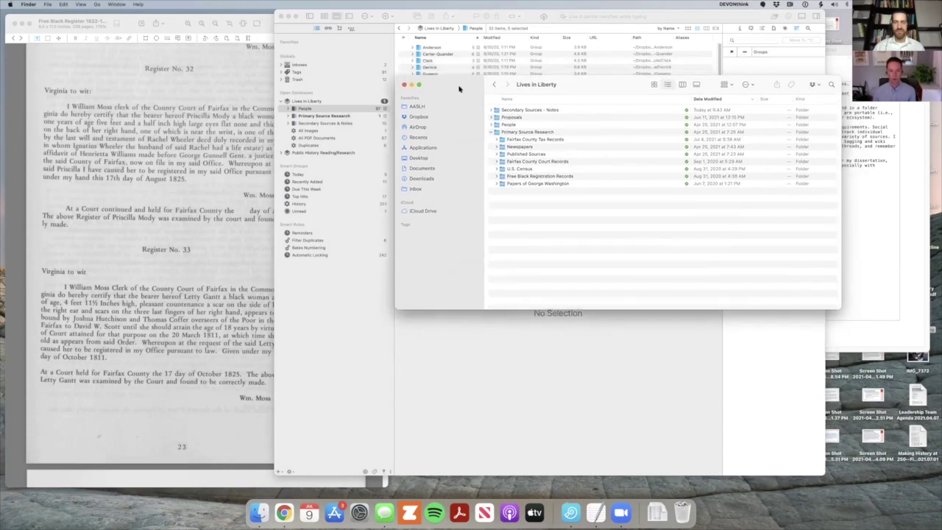
# Expand Primary Source Research in the database and create a folder named TEST FOLDER inside the Primary Source Research folder in Finder
pyautogui.click(289, 117)
pyautogui.press('super+Tab')
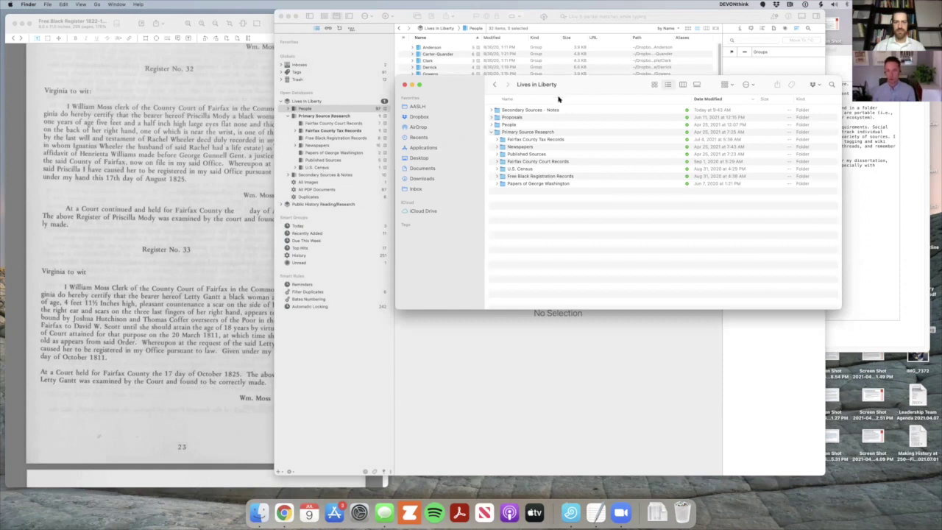
pyautogui.click(532, 133)
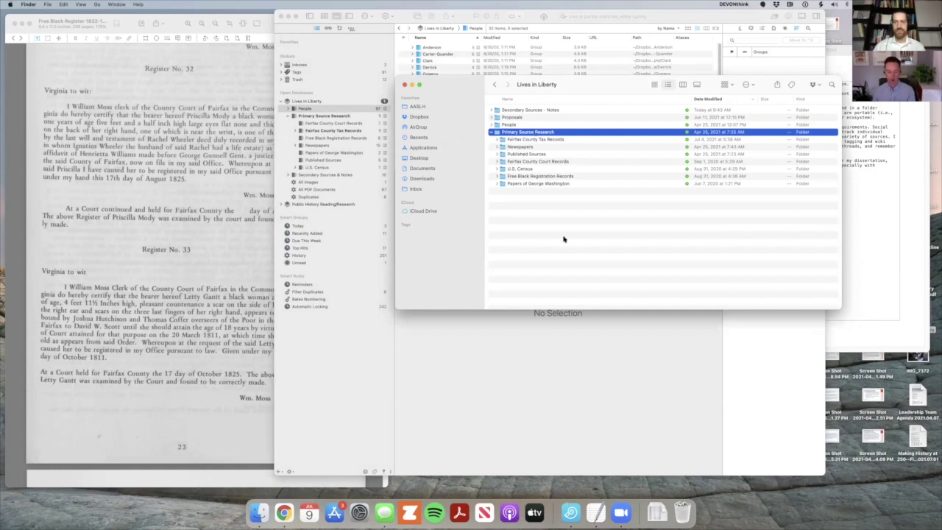
pyautogui.doubleClick(527, 133)
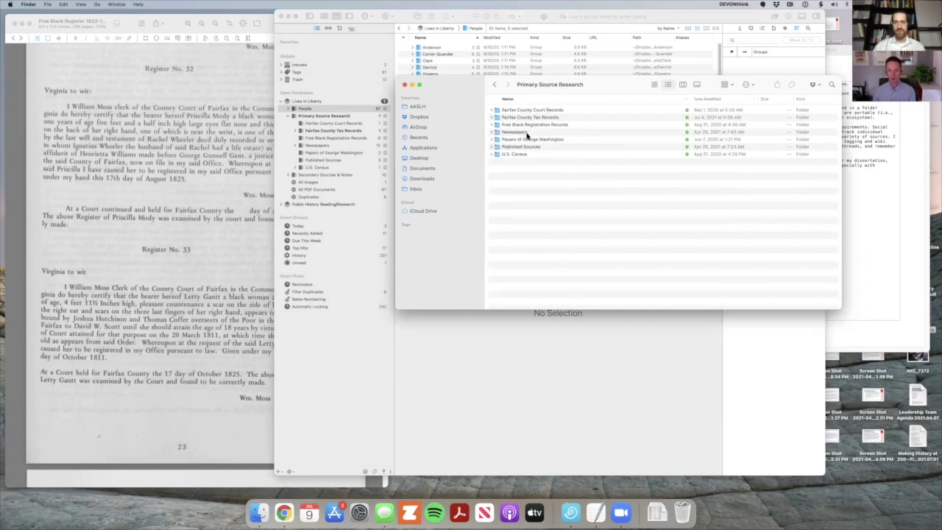
pyautogui.press('super+shift+n')
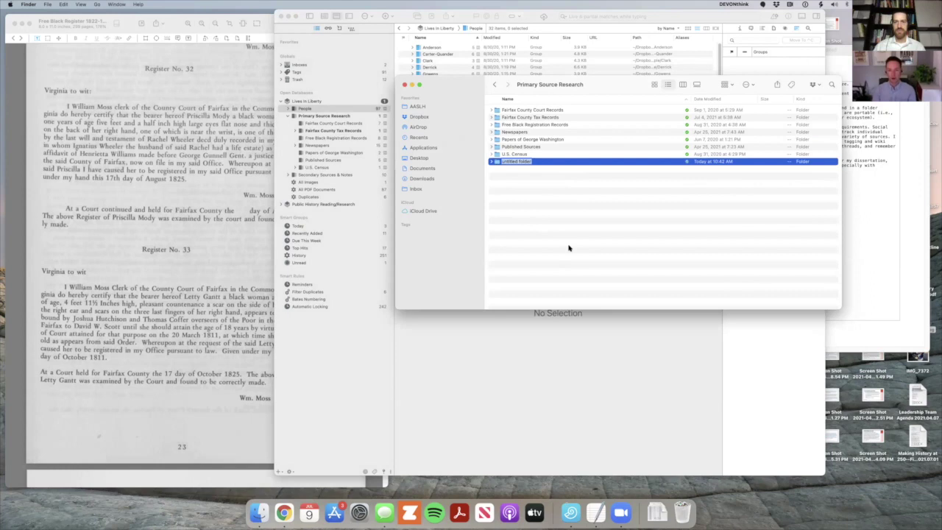
pyautogui.write('TEST FOLDER')
pyautogui.press('Return')
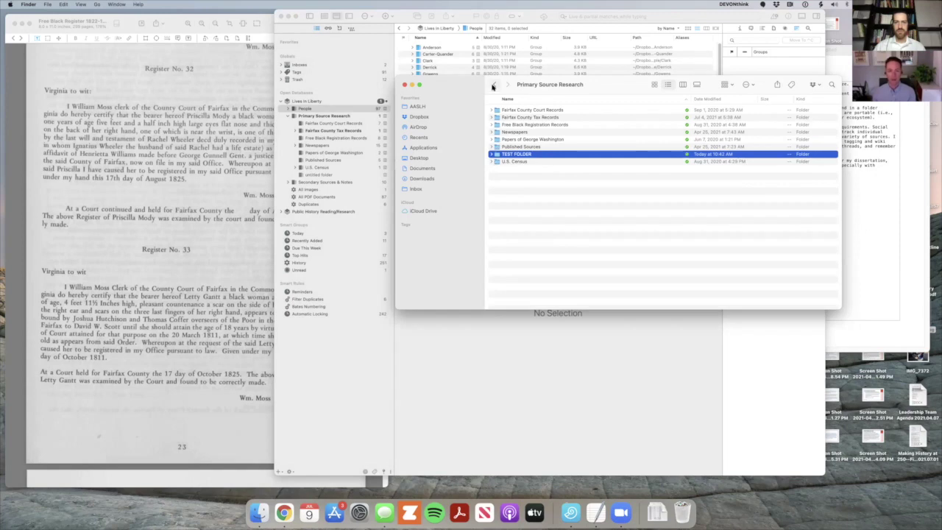
# Open the Derrick folder under People in Finder and compare it side by side with the Derrick group in DEVONthink
pyautogui.click(493, 86)
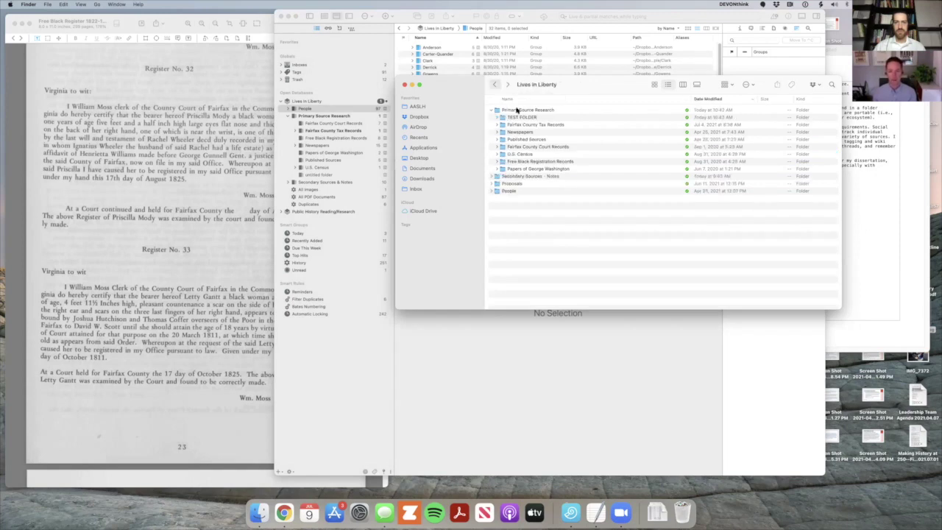
pyautogui.doubleClick(509, 191)
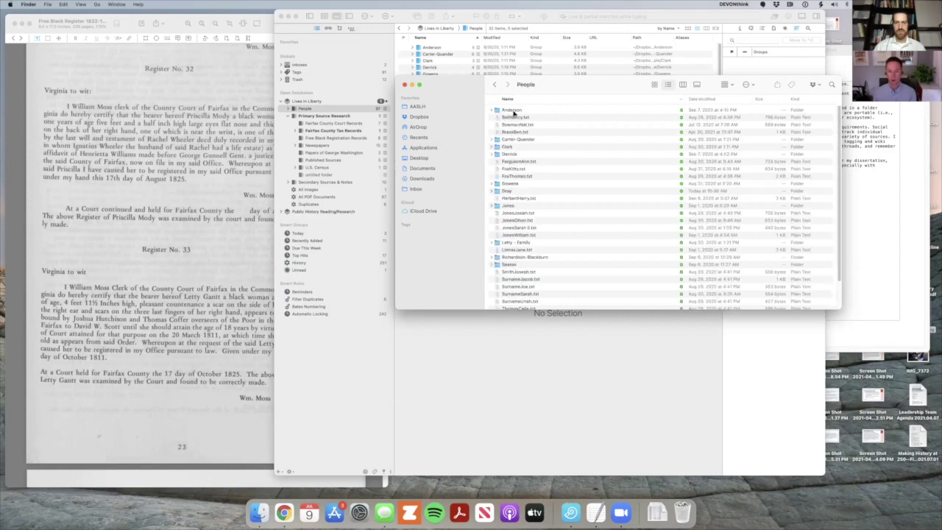
pyautogui.doubleClick(512, 155)
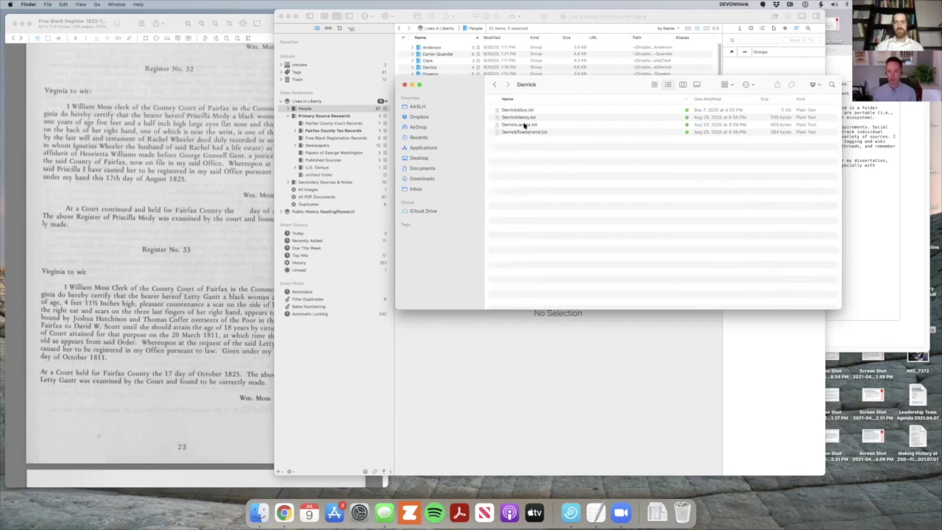
pyautogui.click(292, 108)
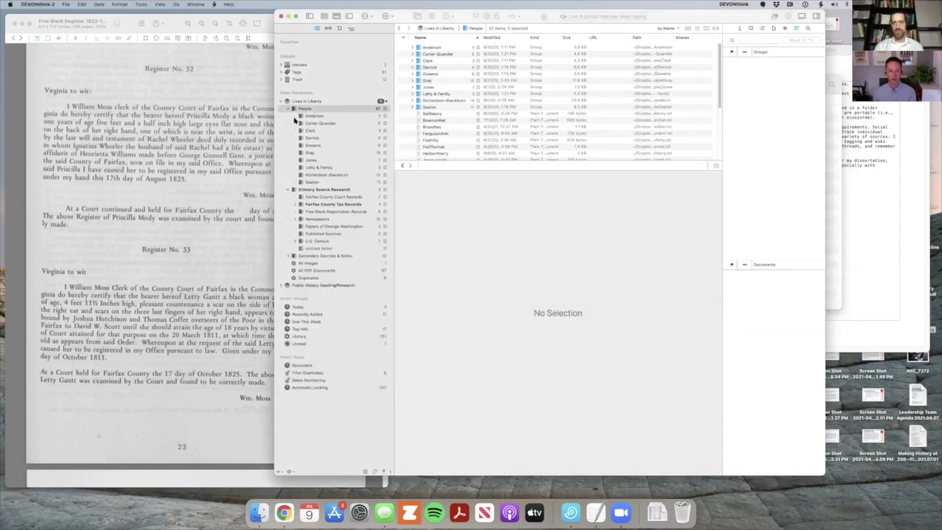
pyautogui.click(310, 138)
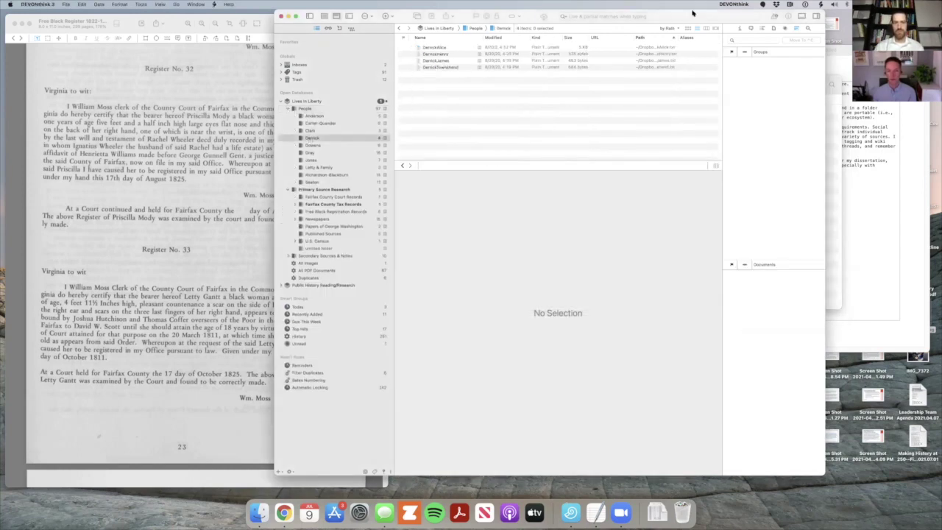
pyautogui.moveTo(769, 15); pyautogui.dragTo(580, 77)
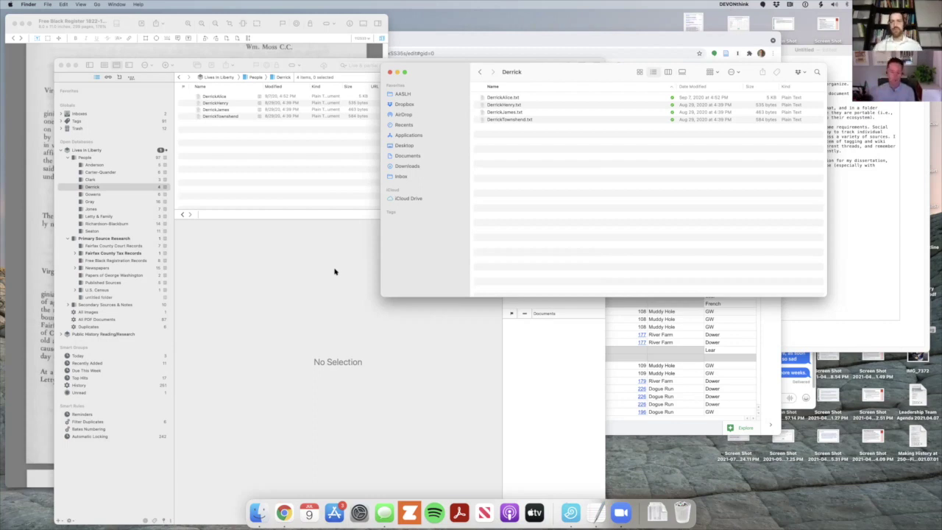
# Return to the database window, collapse the People and Primary Source Research groups, and expand the Lives in Liberty tags
pyautogui.click(213, 184)
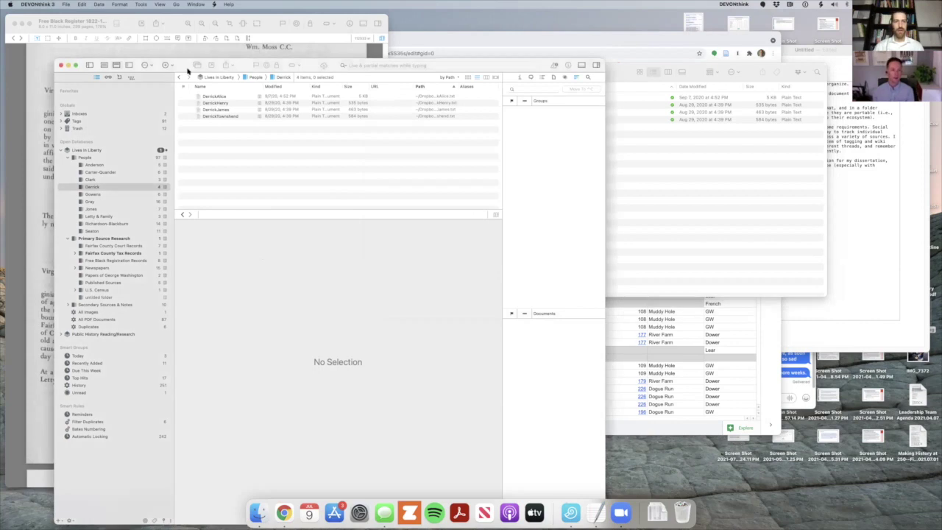
pyautogui.moveTo(225, 61); pyautogui.dragTo(374, 10)
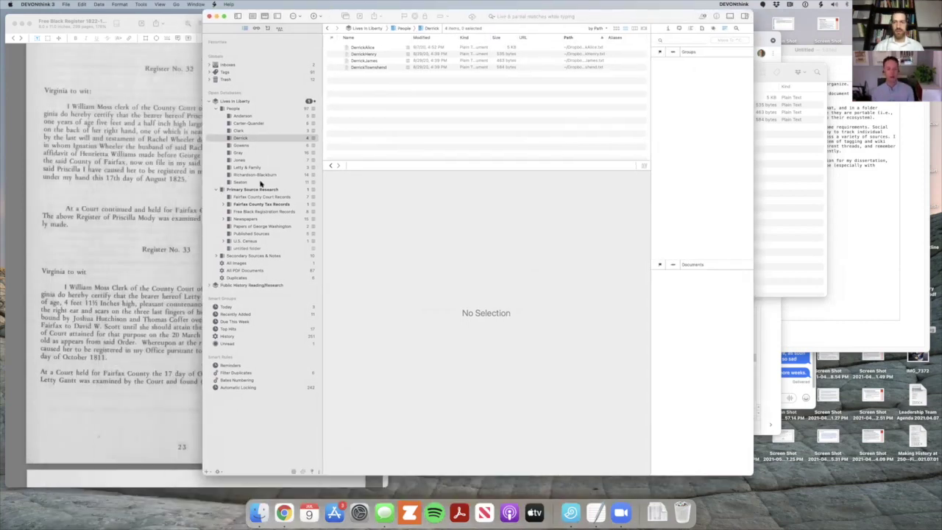
pyautogui.click(217, 109)
pyautogui.click(216, 116)
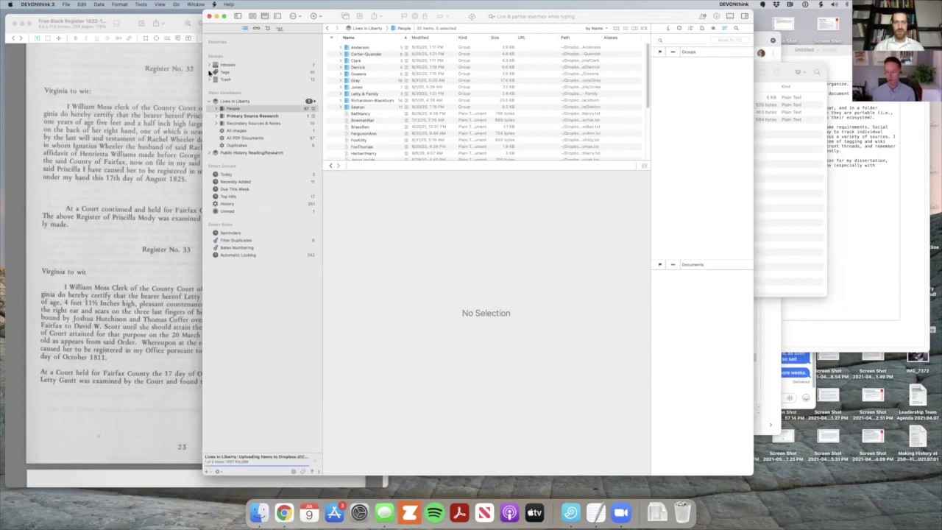
pyautogui.click(209, 72)
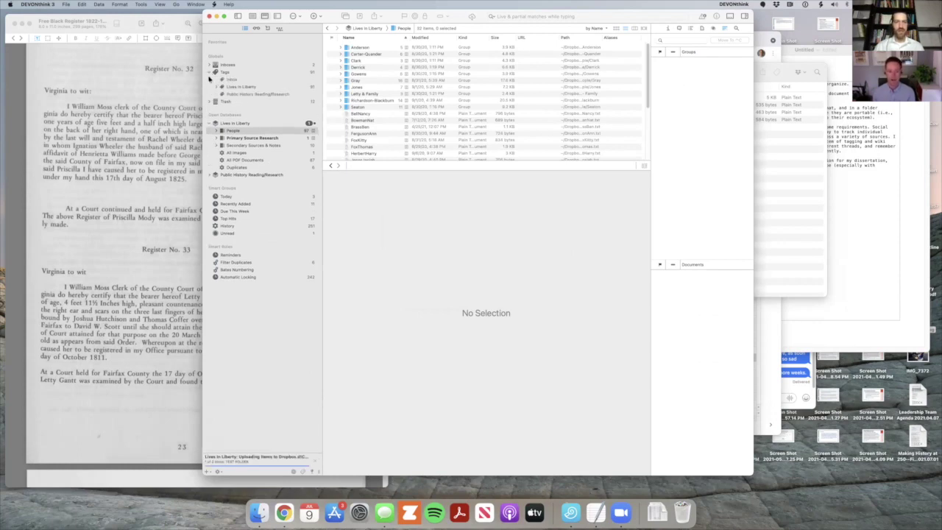
pyautogui.click(217, 87)
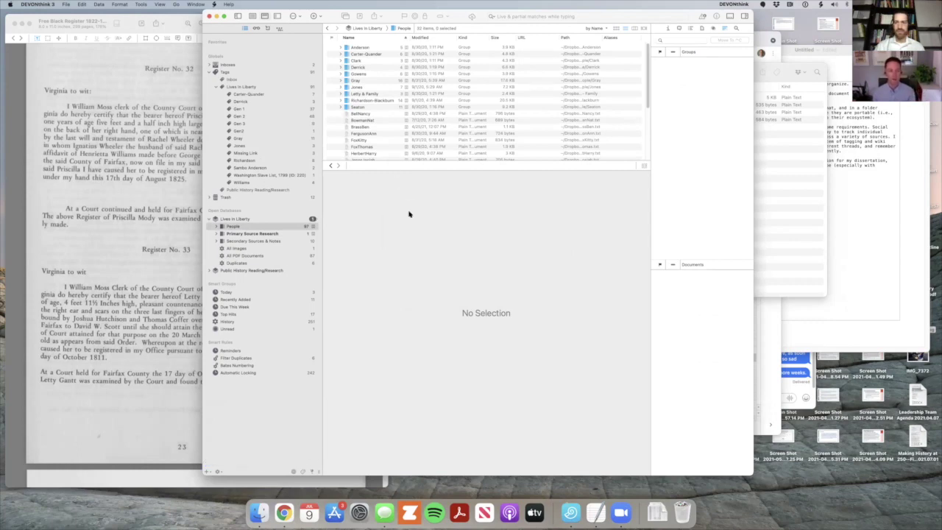
pyautogui.click(239, 109)
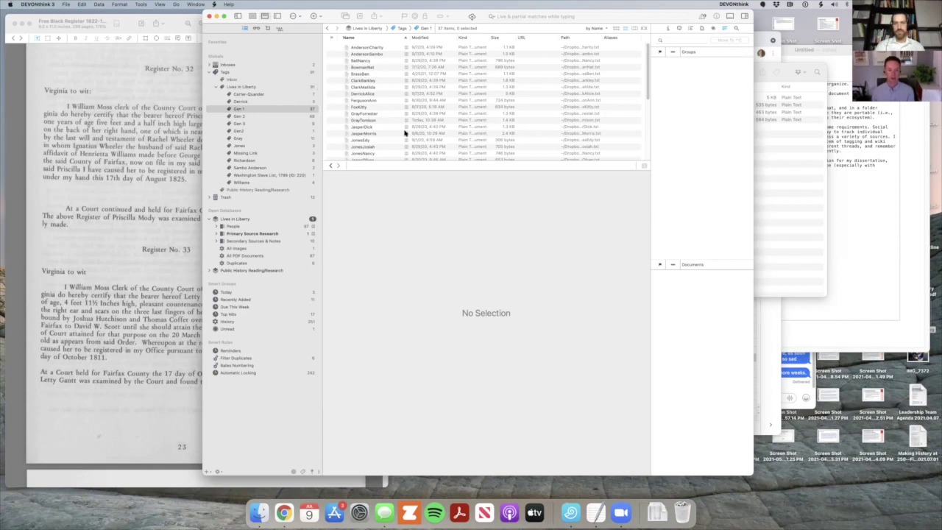
pyautogui.moveTo(411, 161); pyautogui.dragTo(416, 263)
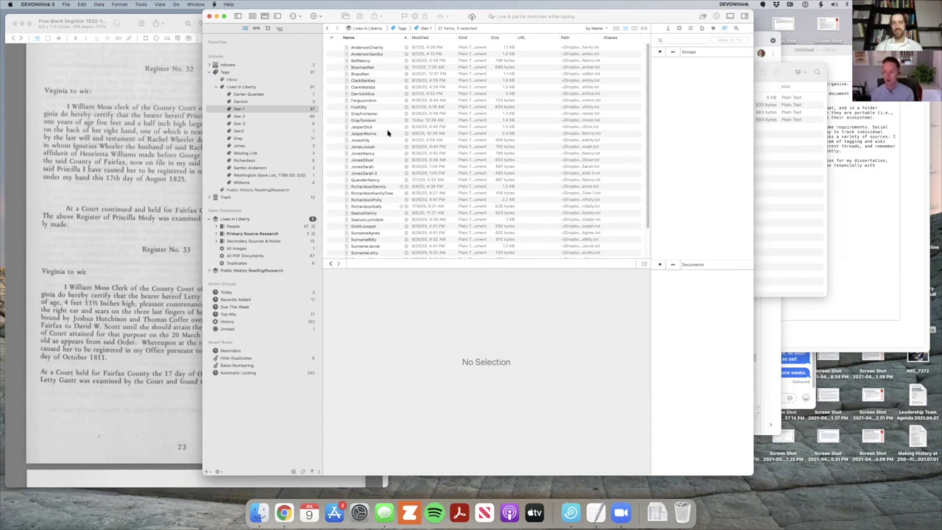
pyautogui.click(373, 128)
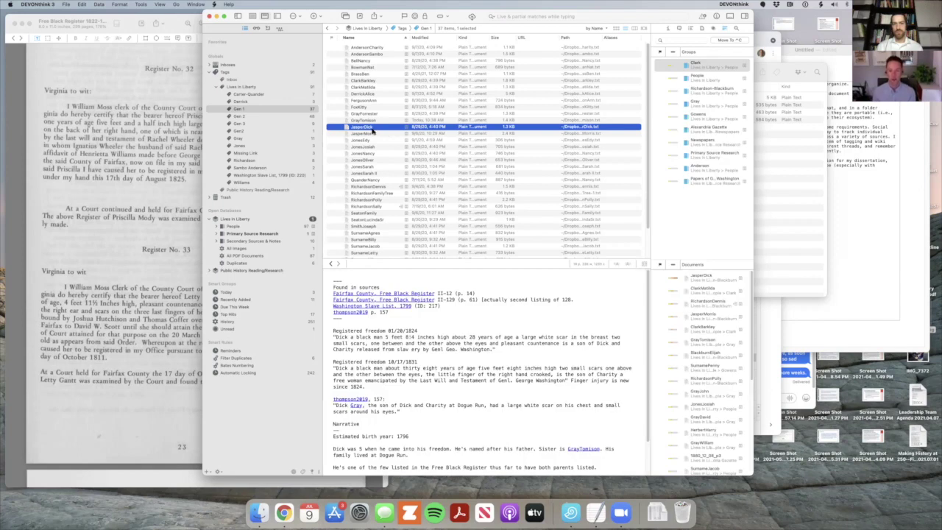
pyautogui.press('Down')
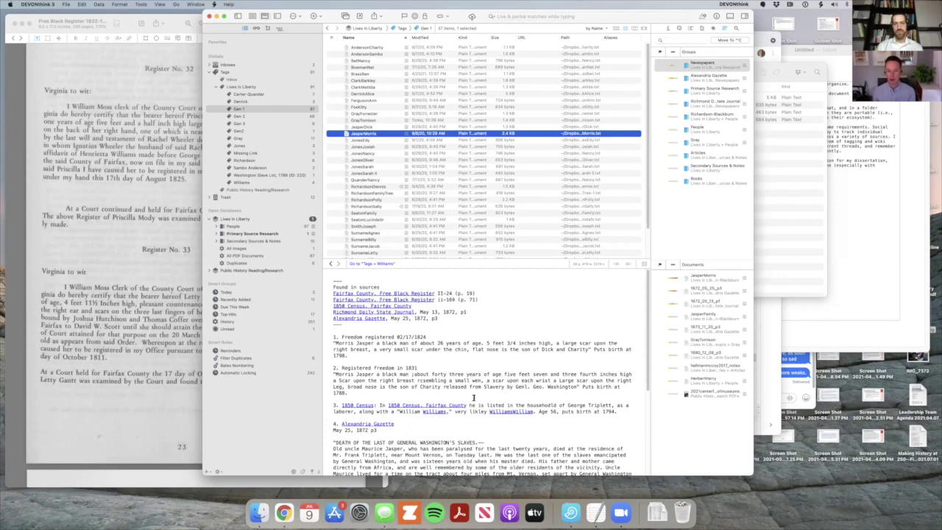
pyautogui.scroll(-2, 500, 395)
pyautogui.scroll(-3, 499, 391)
pyautogui.scroll(4, 499, 394)
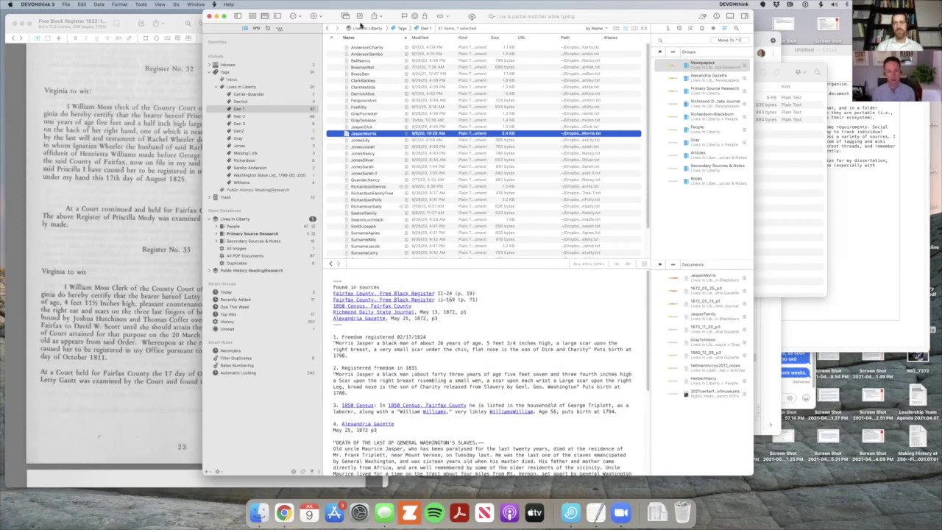
pyautogui.click(242, 118)
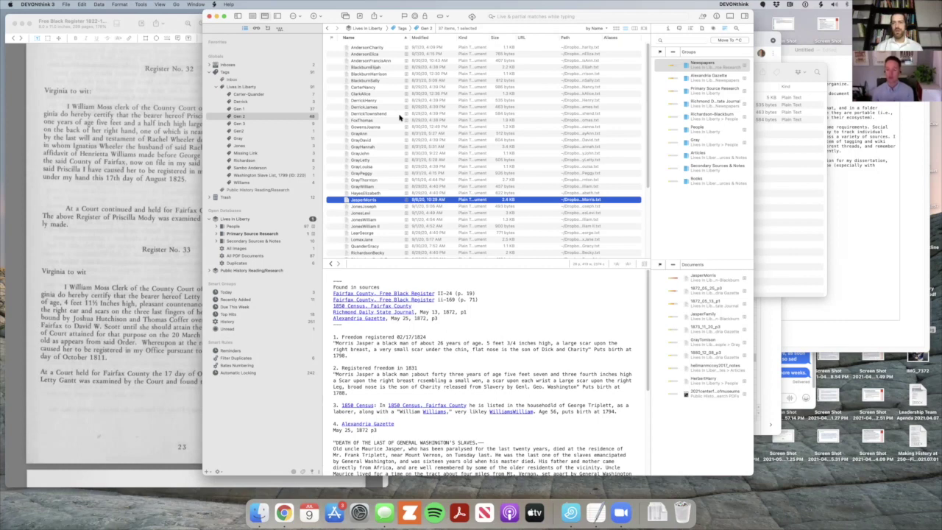
pyautogui.scroll(-5, 378, 190)
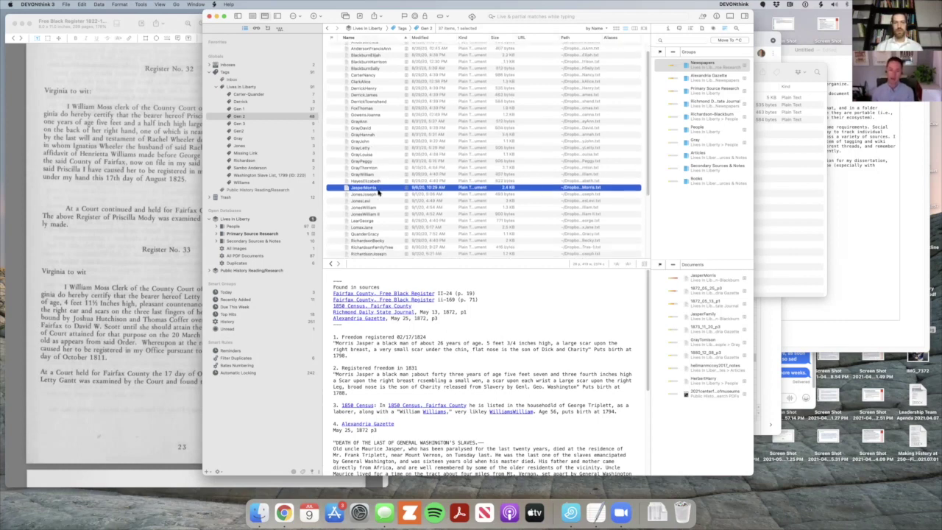
pyautogui.scroll(6, 378, 191)
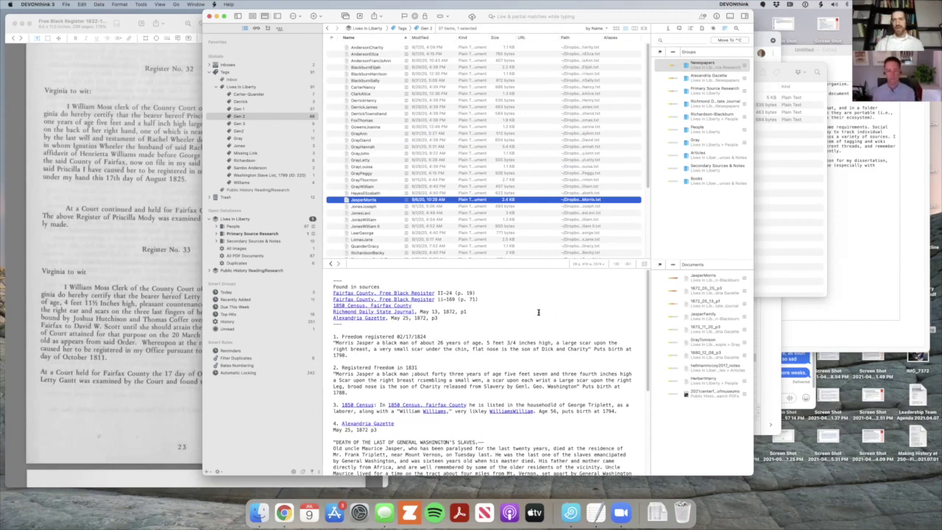
pyautogui.click(217, 226)
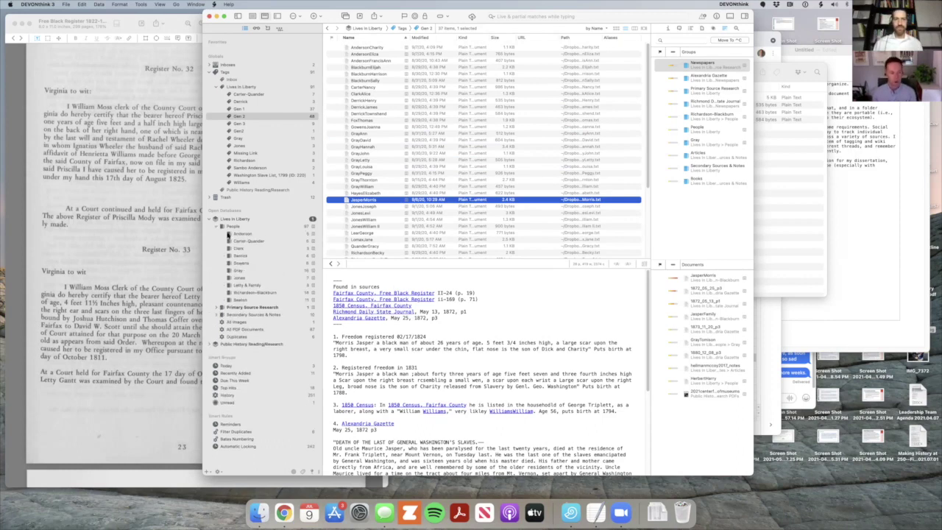
pyautogui.click(240, 249)
pyautogui.click(243, 256)
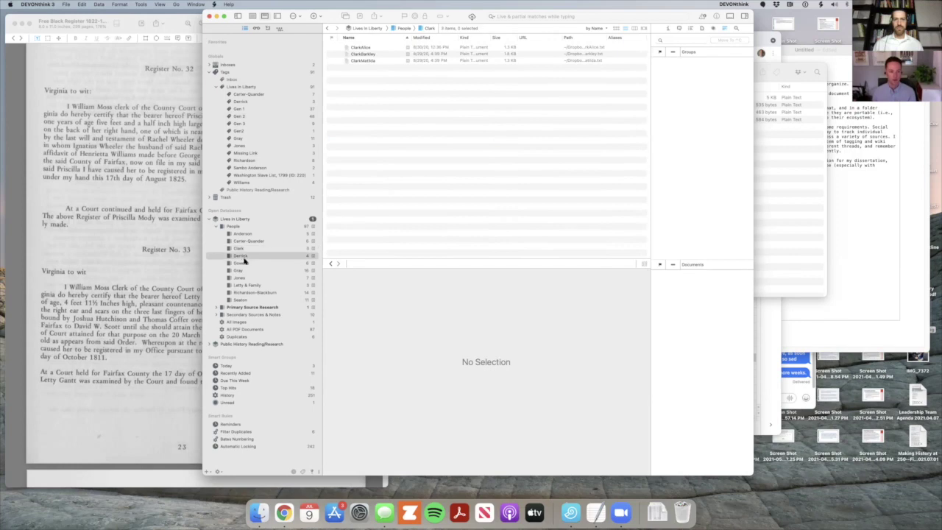
pyautogui.click(359, 48)
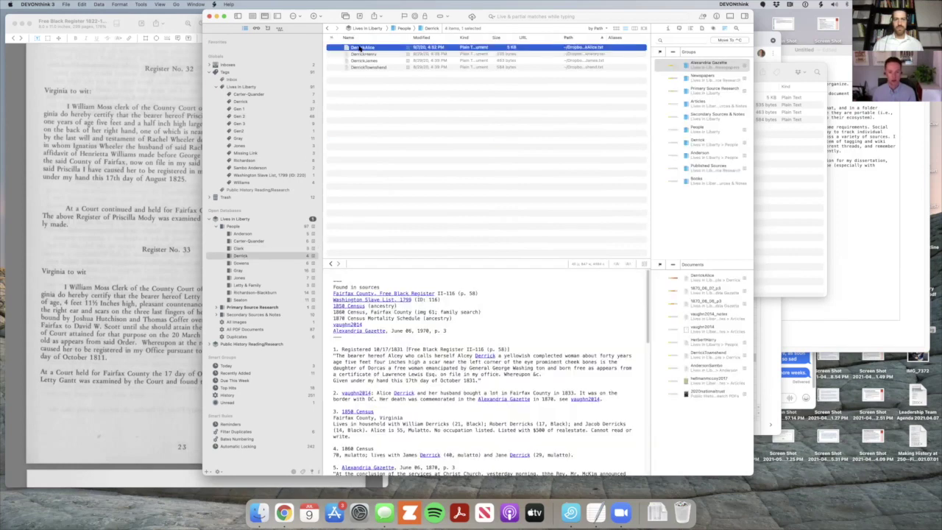
pyautogui.click(667, 30)
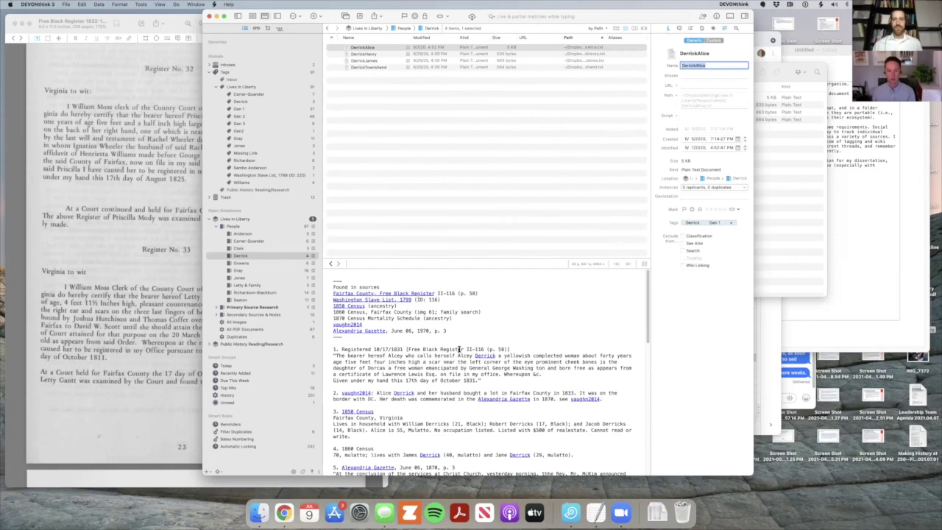
pyautogui.scroll(-1, 460, 352)
pyautogui.scroll(1, 551, 339)
pyautogui.click(359, 47)
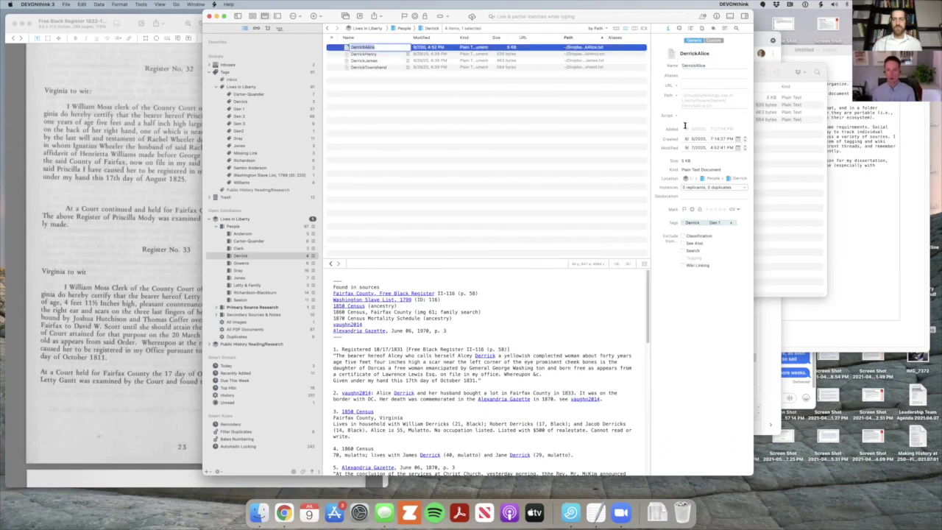
pyautogui.click(482, 330)
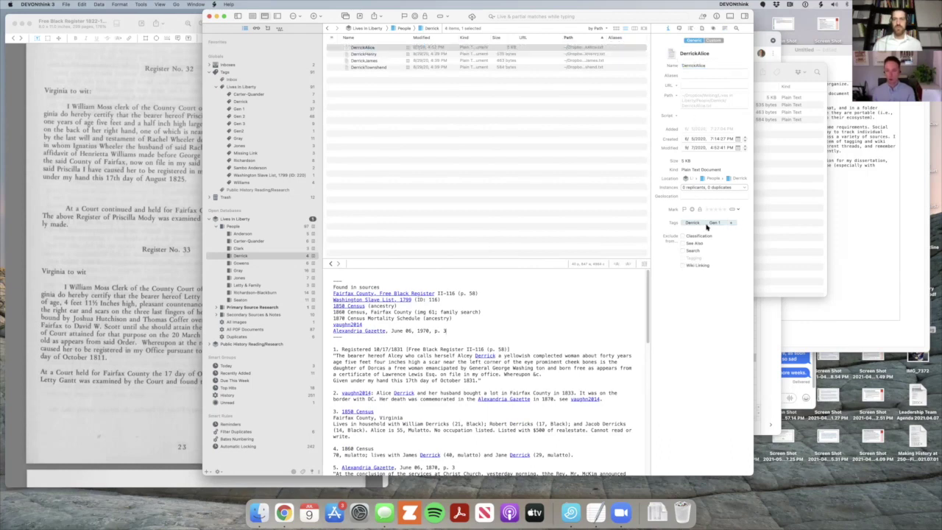
# Add the tag Alexandria to the DerrickAlice note
pyautogui.click(710, 75)
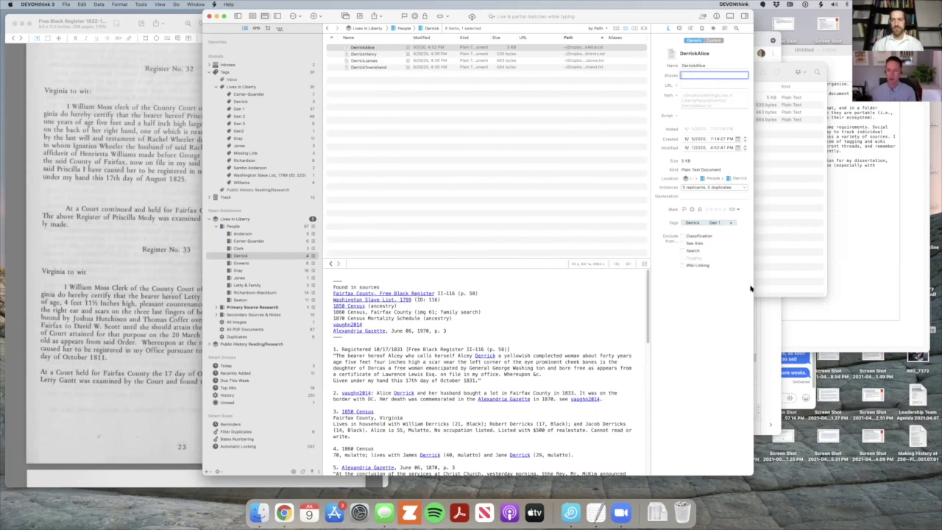
pyautogui.click(732, 225)
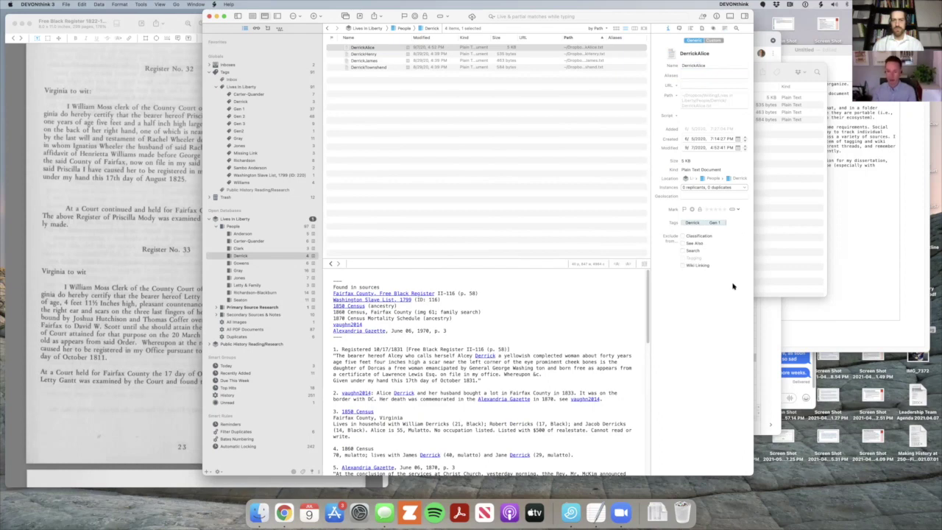
pyautogui.write('ALEXANDRIA')
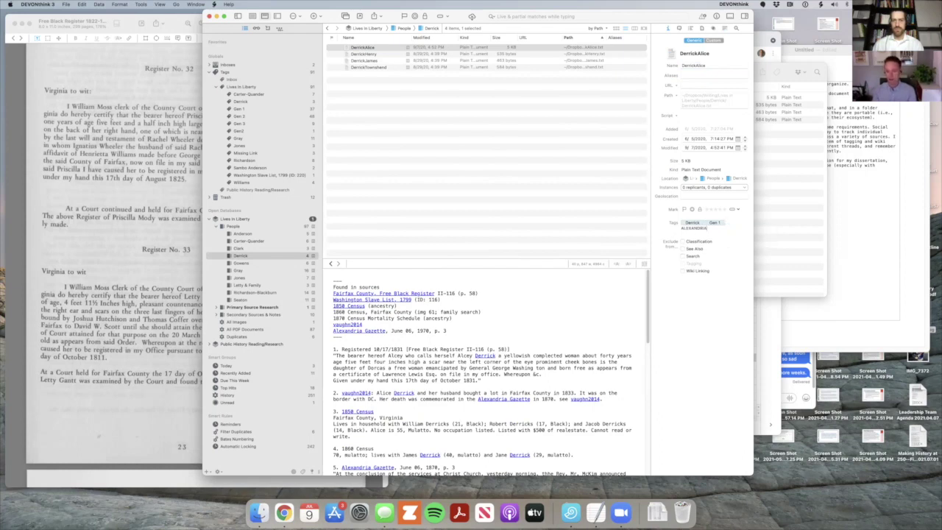
pyautogui.press('Return')
pyautogui.write('lexandria')
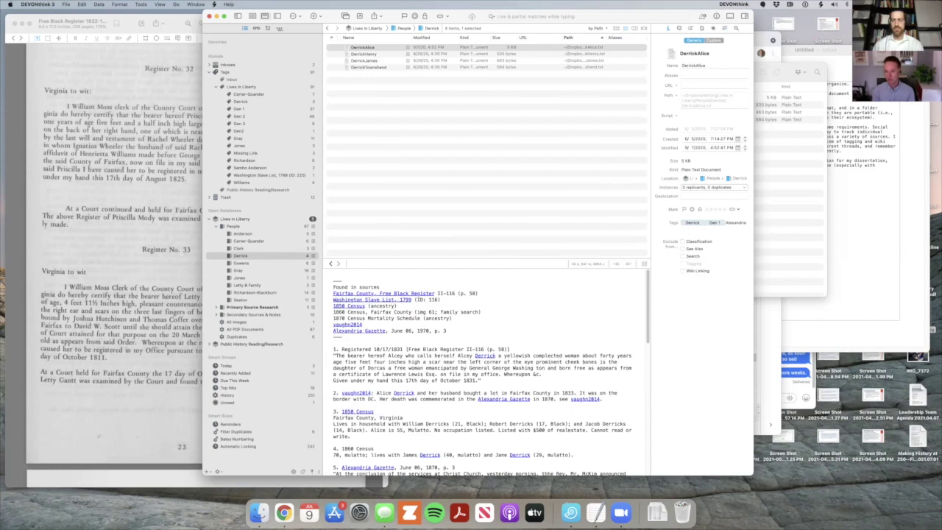
pyautogui.press('Return')
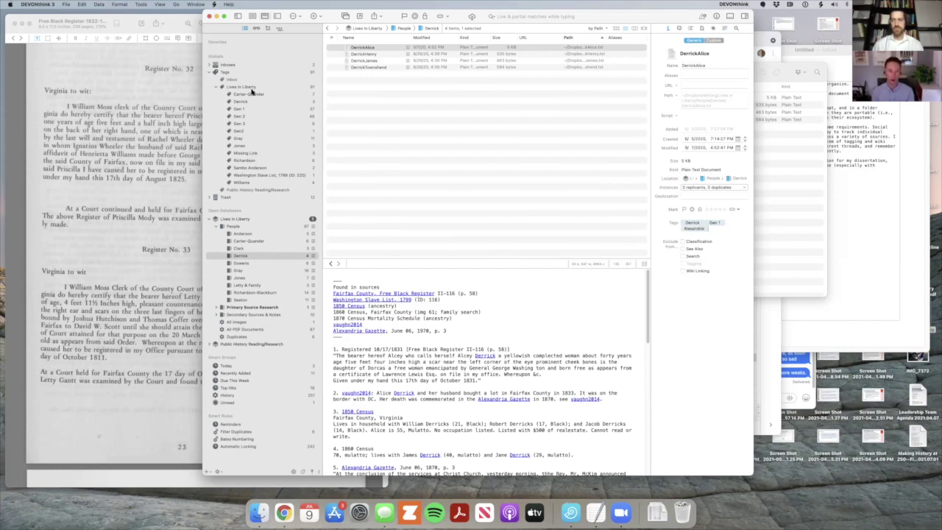
# List the tags of the Lives in Liberty database, expand Alexandria and view the DerrickAlice note with its assigned tags
pyautogui.click(211, 71)
pyautogui.click(214, 87)
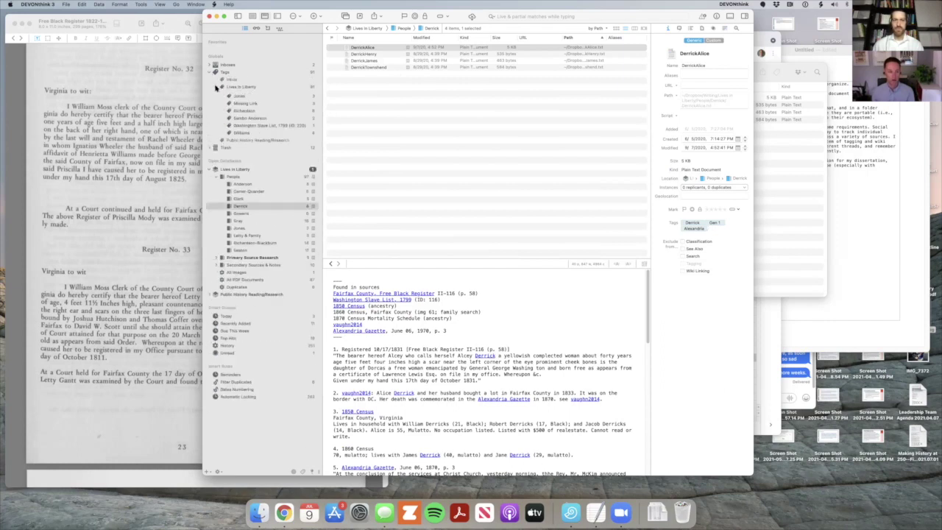
pyautogui.click(236, 87)
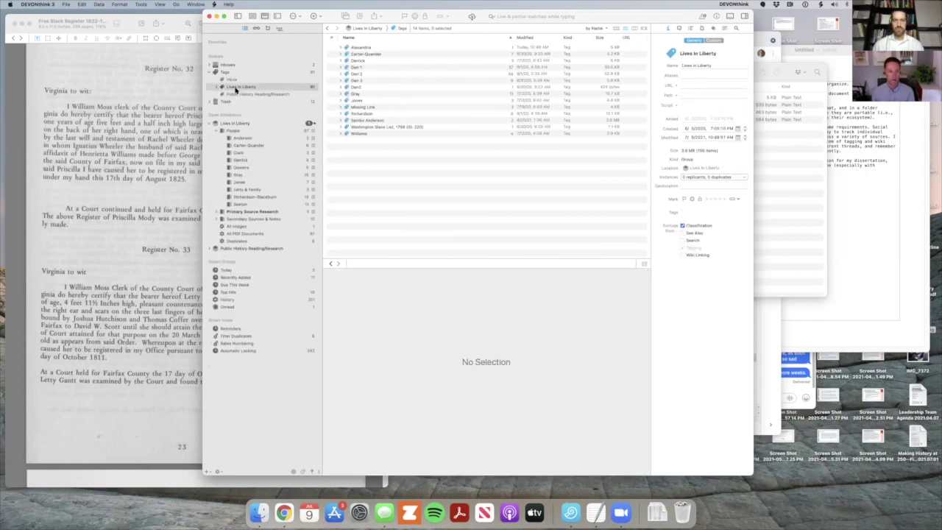
pyautogui.click(362, 47)
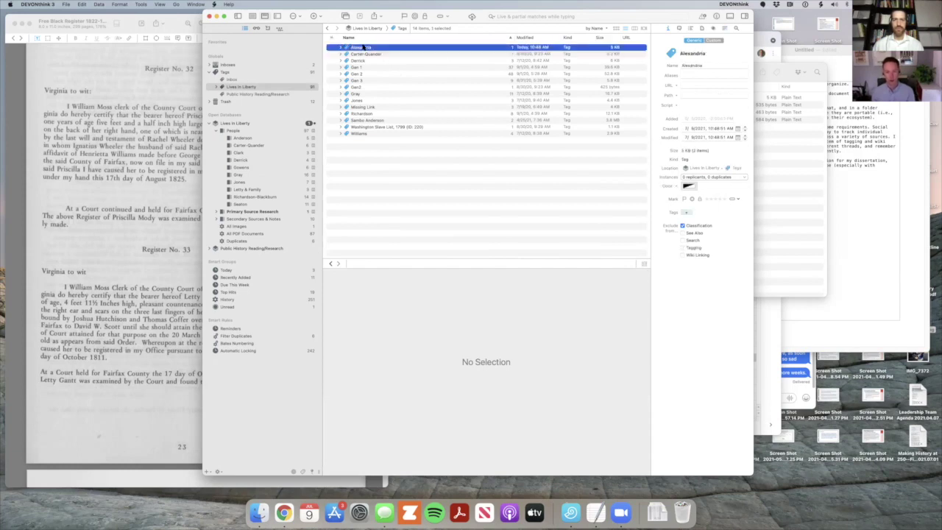
pyautogui.click(341, 48)
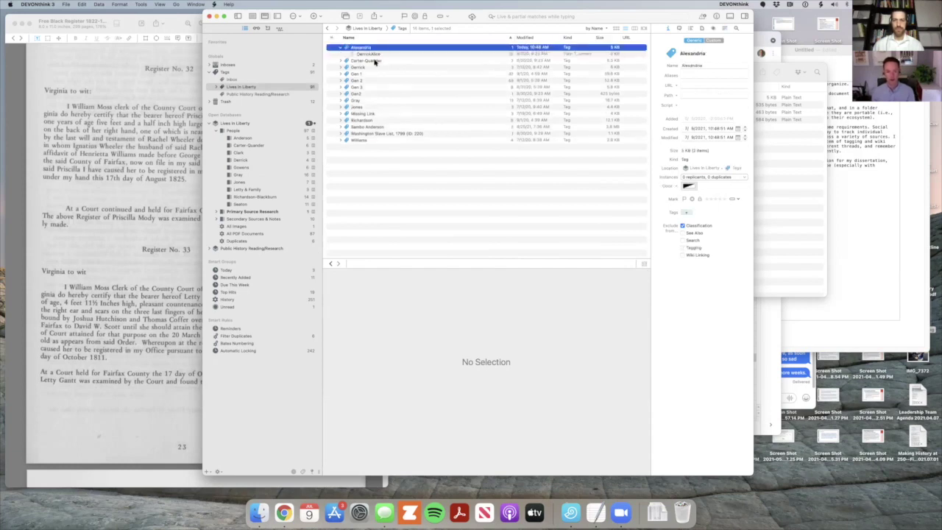
pyautogui.click(374, 54)
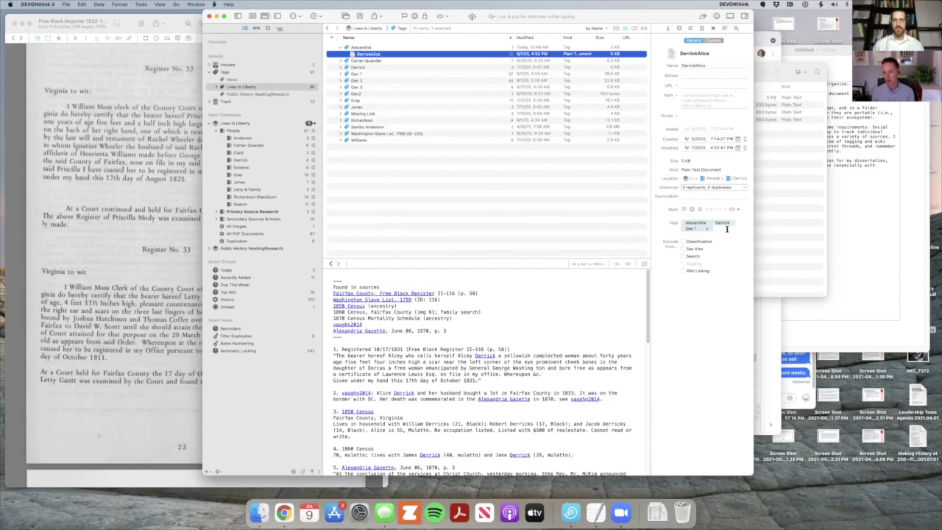
pyautogui.click(726, 230)
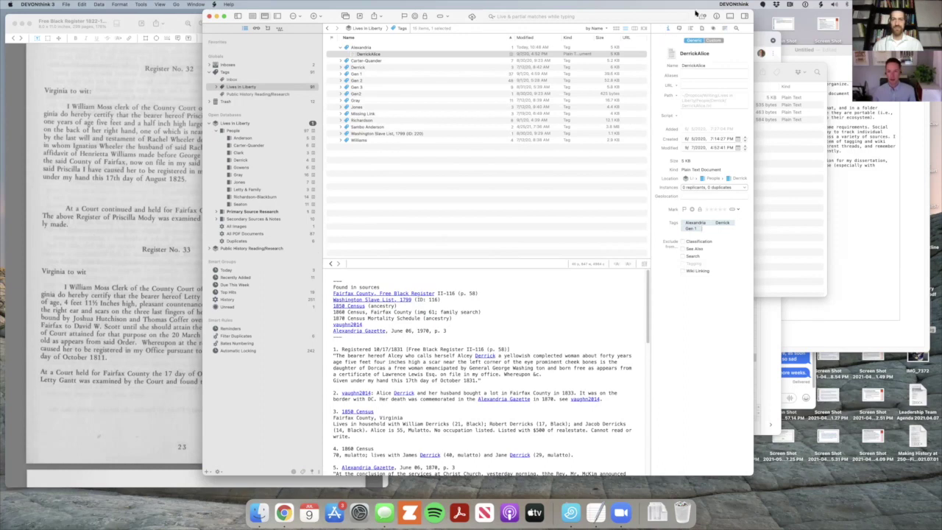
# Sort the Lives in Liberty tag list by name in reverse, by size and by name again, and collapse Alexandria
pyautogui.moveTo(695, 14); pyautogui.dragTo(721, 56)
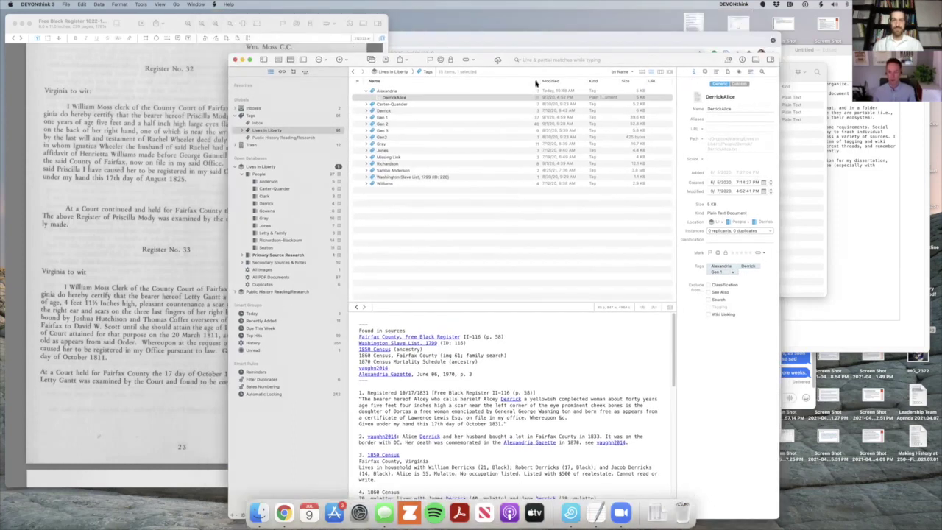
pyautogui.click(536, 81)
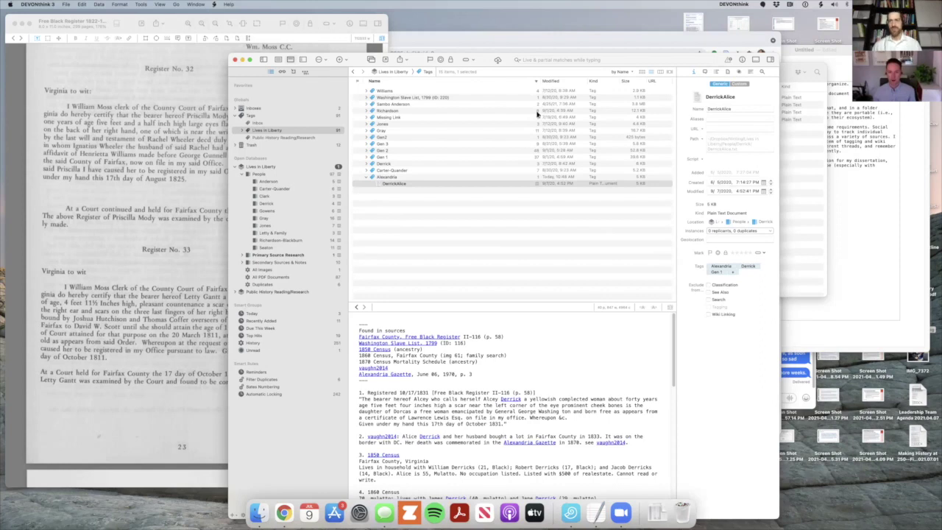
pyautogui.click(628, 82)
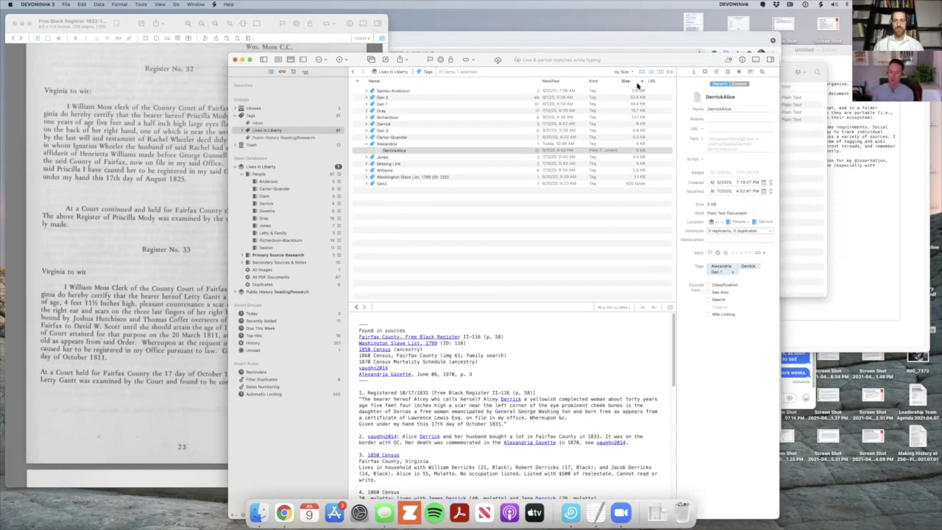
pyautogui.click(417, 82)
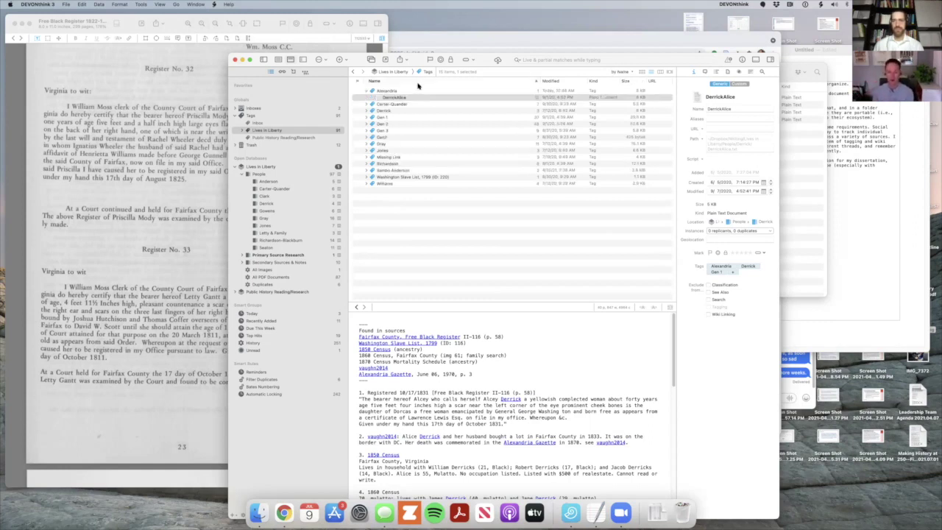
pyautogui.click(366, 91)
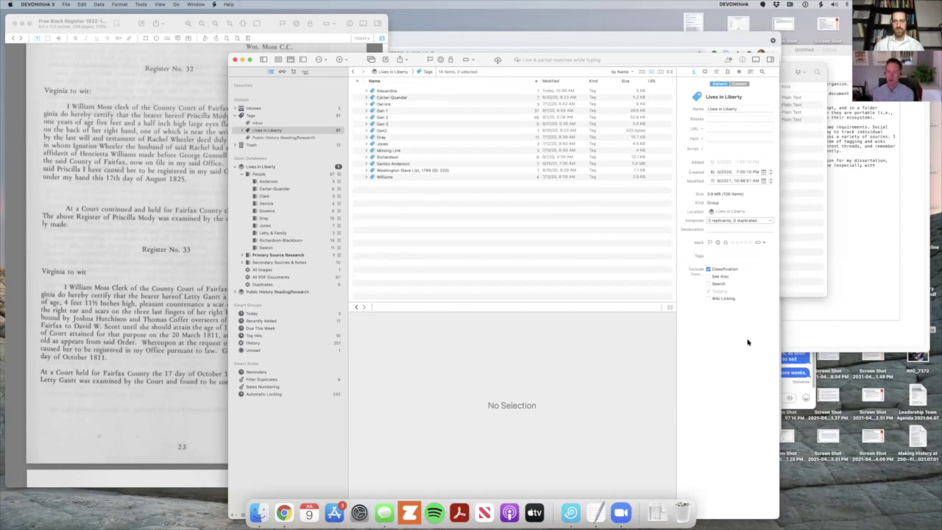
pyautogui.click(368, 92)
pyautogui.click(389, 98)
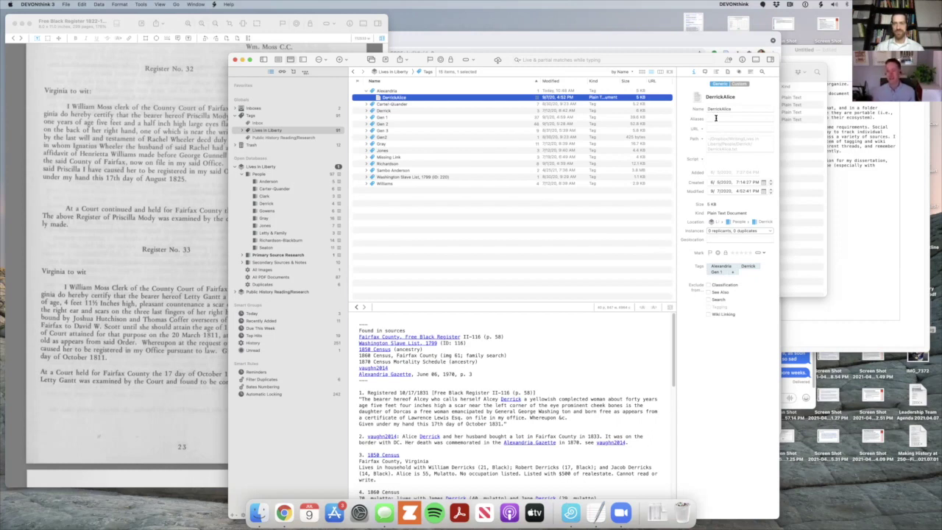
pyautogui.click(716, 117)
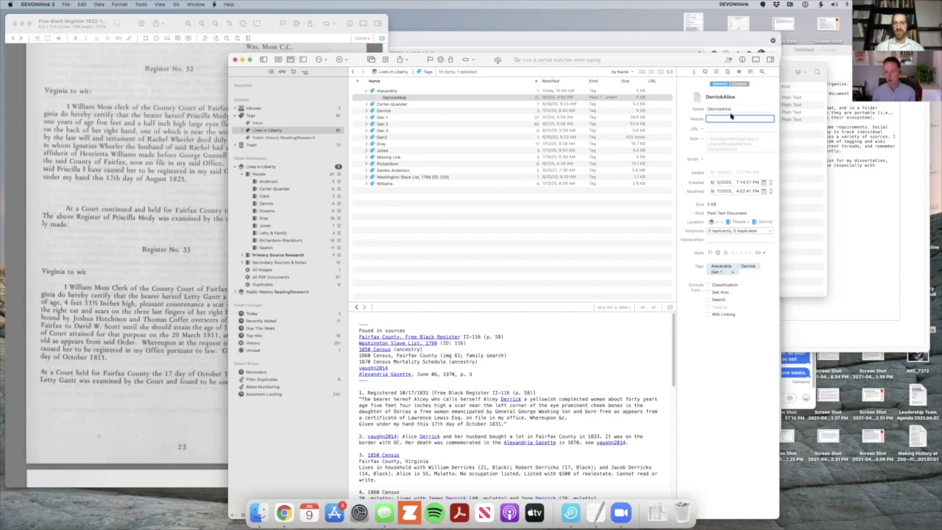
pyautogui.write('Derrick')
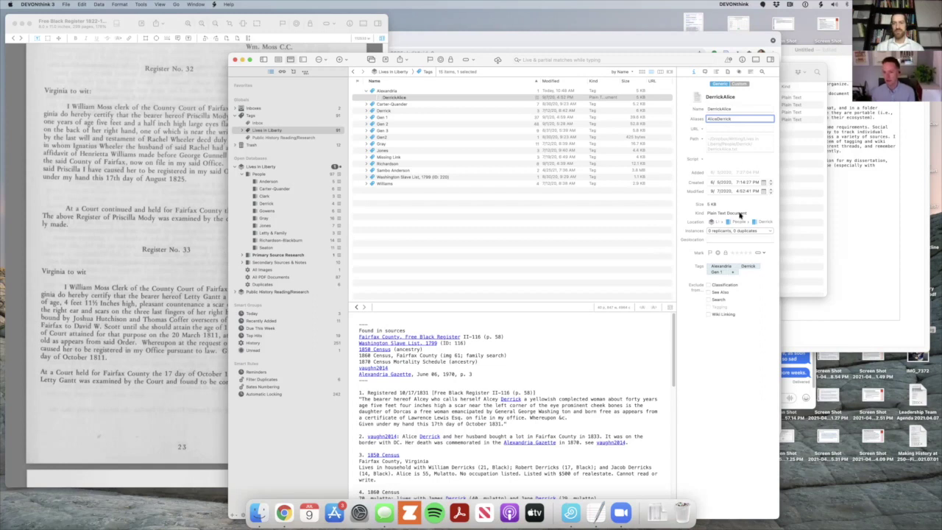
pyautogui.click(596, 339)
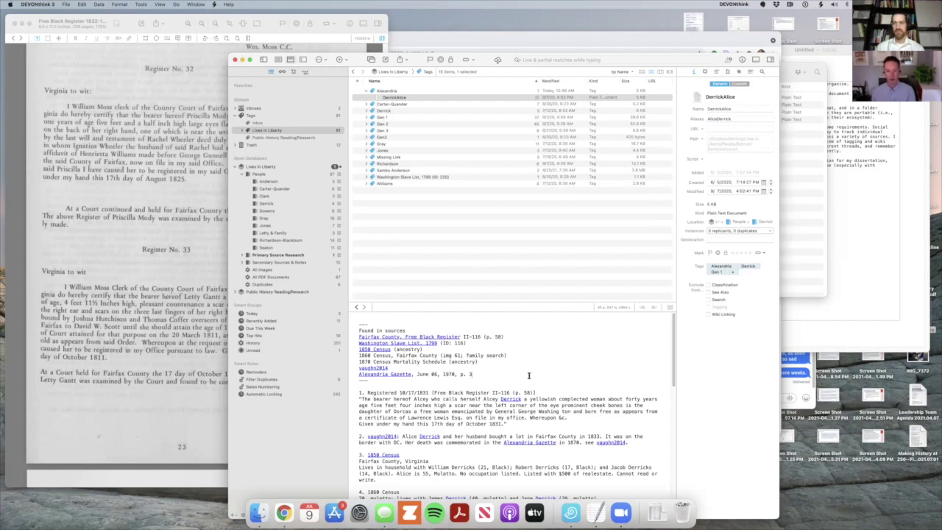
pyautogui.press('Return')
pyautogui.press('Return')
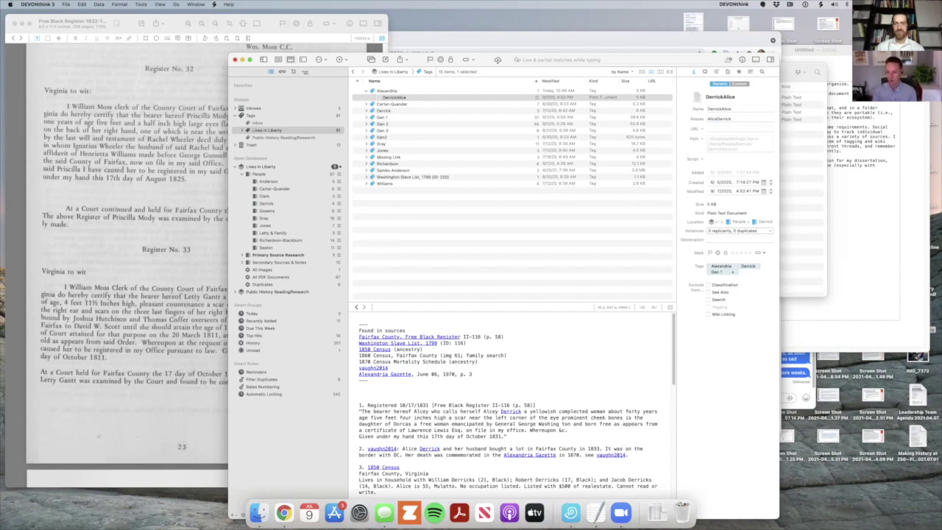
pyautogui.write('AliceDerrick')
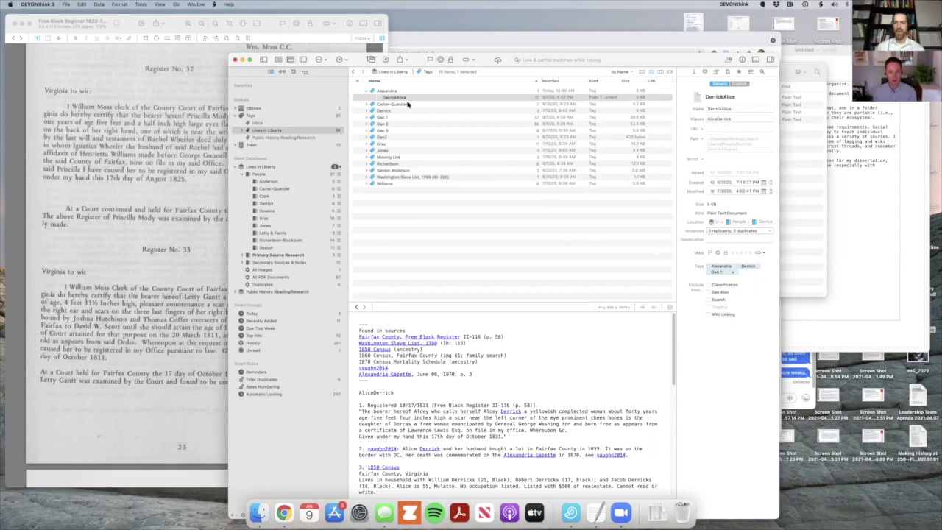
# Open the DerrickHenry note under the Derrick tag and enter AliceDerrick on a new line below the registration text
pyautogui.click(367, 110)
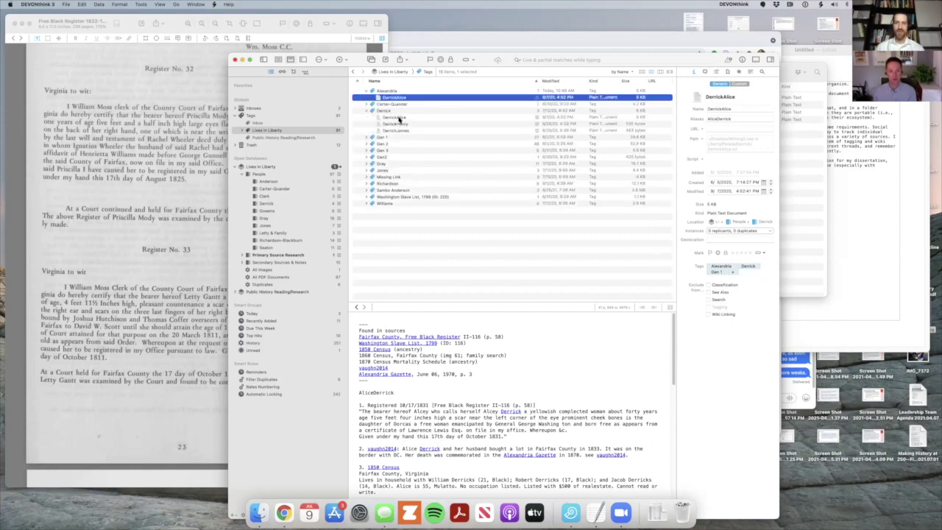
pyautogui.click(398, 124)
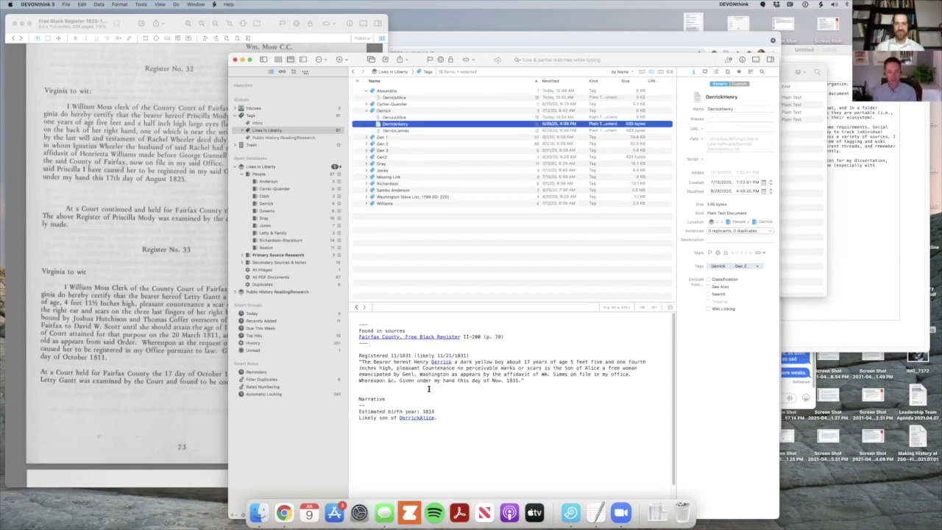
pyautogui.click(429, 389)
pyautogui.press('Return')
pyautogui.write('AliceDerrick')
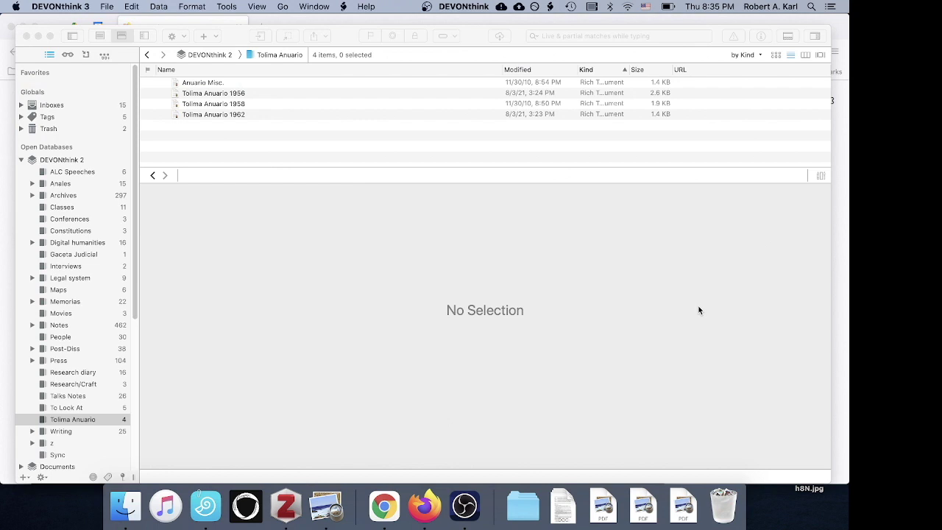
# Look through the Tolima Anuario 1956 and Tolima Anuario 1962 notes in the Tolima Anuario group
pyautogui.click(699, 310)
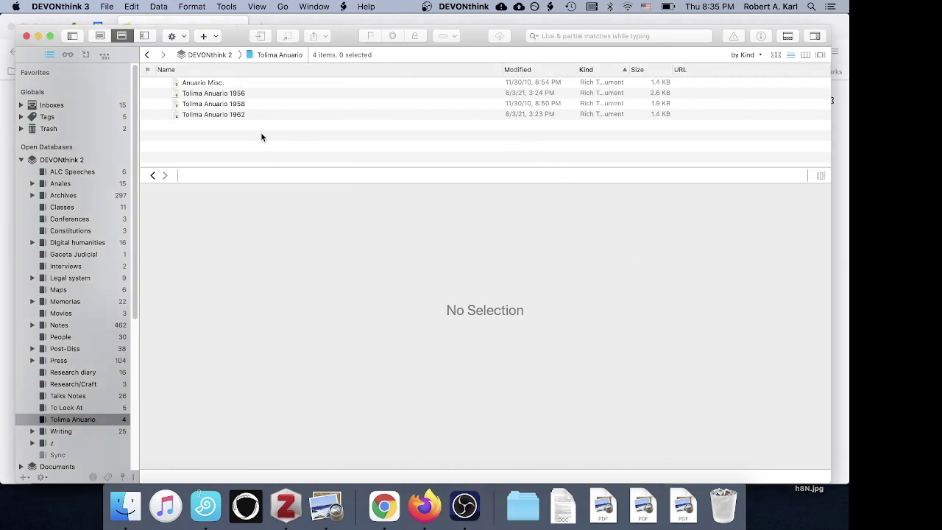
pyautogui.click(236, 97)
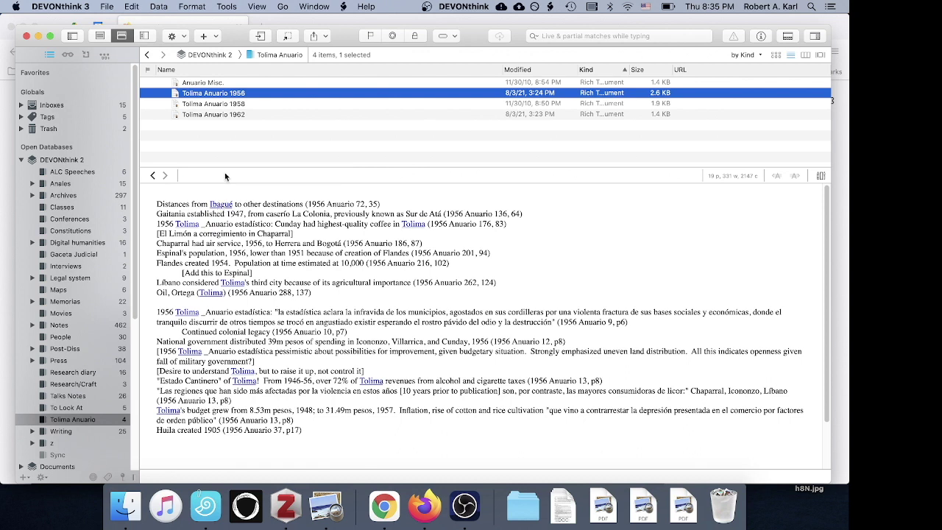
pyautogui.click(238, 117)
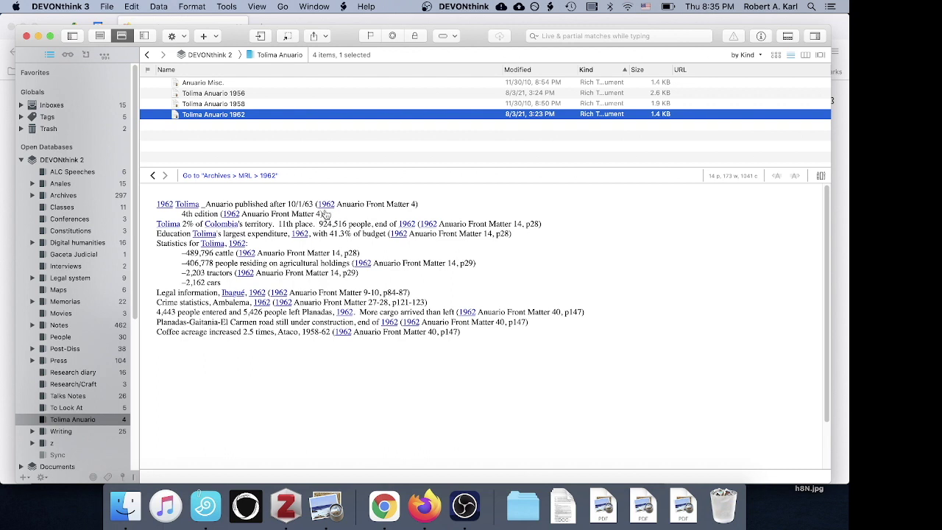
# Append the line MinRelExt to the Tolima Anuario 1962 note, create a new note from its automatic wiki link and select it
pyautogui.click(476, 343)
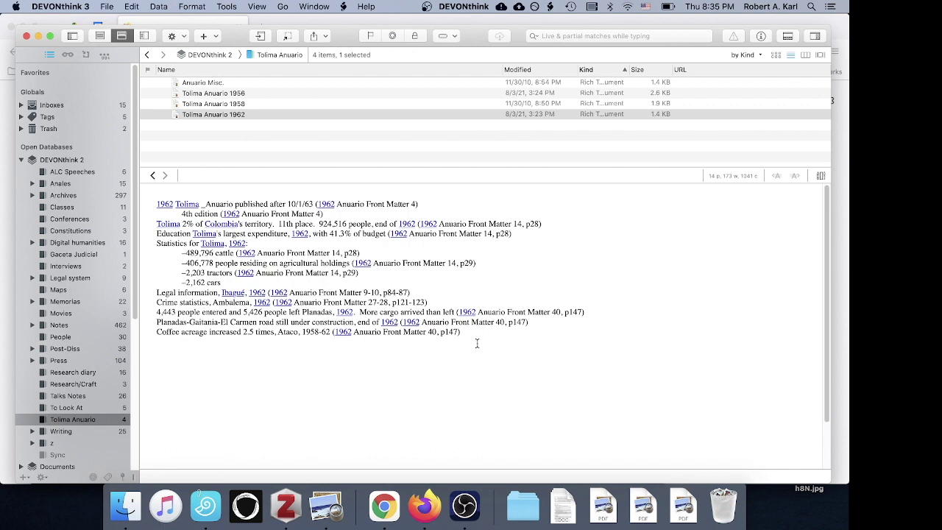
pyautogui.press('Return')
pyautogui.write('MinRelExt')
pyautogui.press('Return')
pyautogui.click(183, 353)
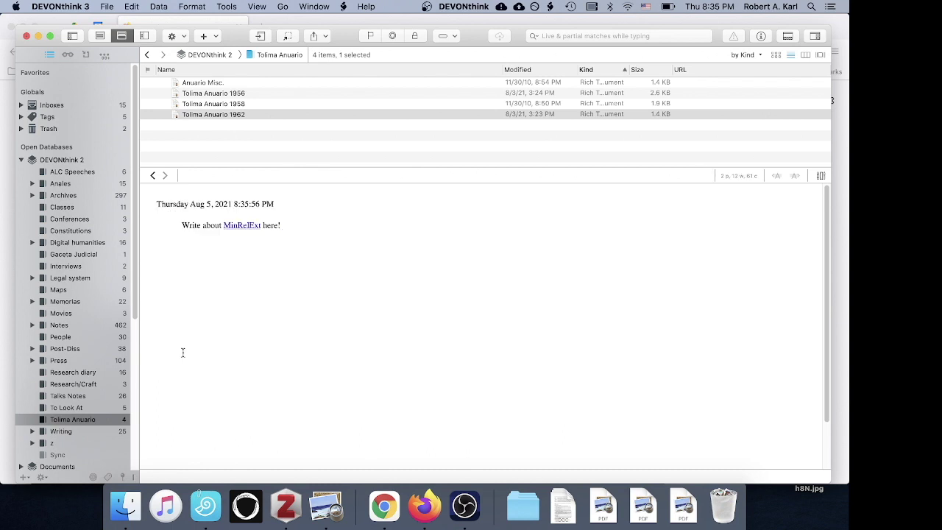
pyautogui.click(194, 92)
# In the WikiLinks preferences, disable MashedWords and Names and Aliases and enable Square Brackets for automatic linking
pyautogui.click(90, 6)
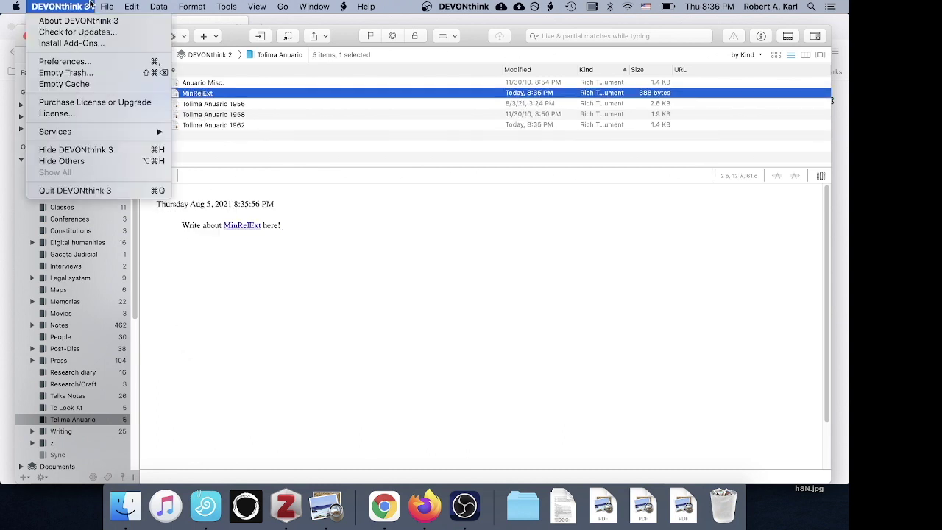
pyautogui.click(88, 63)
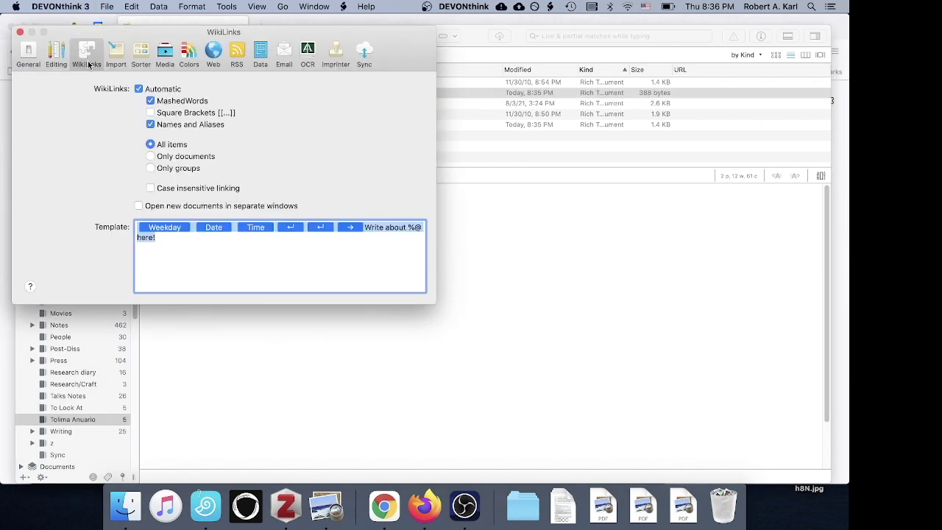
pyautogui.click(151, 101)
pyautogui.click(151, 125)
pyautogui.click(150, 112)
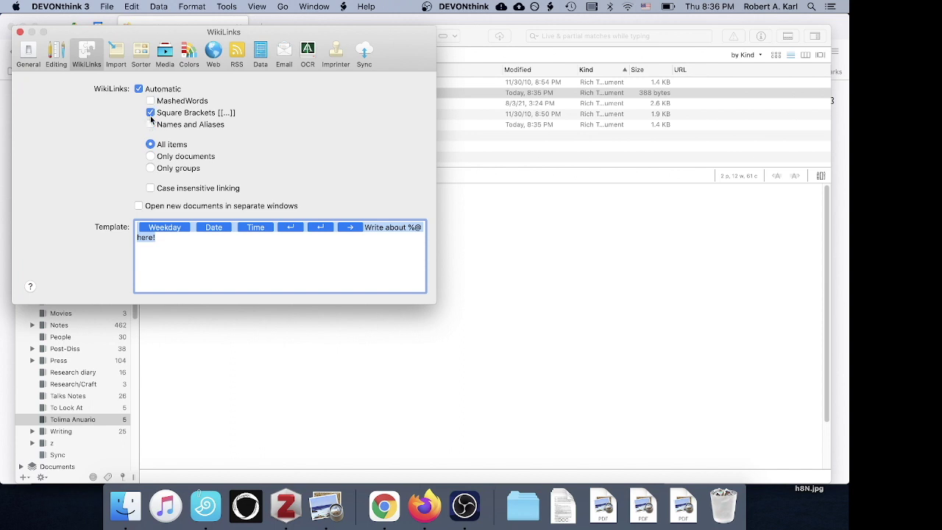
pyautogui.click(20, 32)
# Add the bracketed link [[MinRelExt]] below the text of the MinRelExt note and start another bracketed link beneath it
pyautogui.click(347, 306)
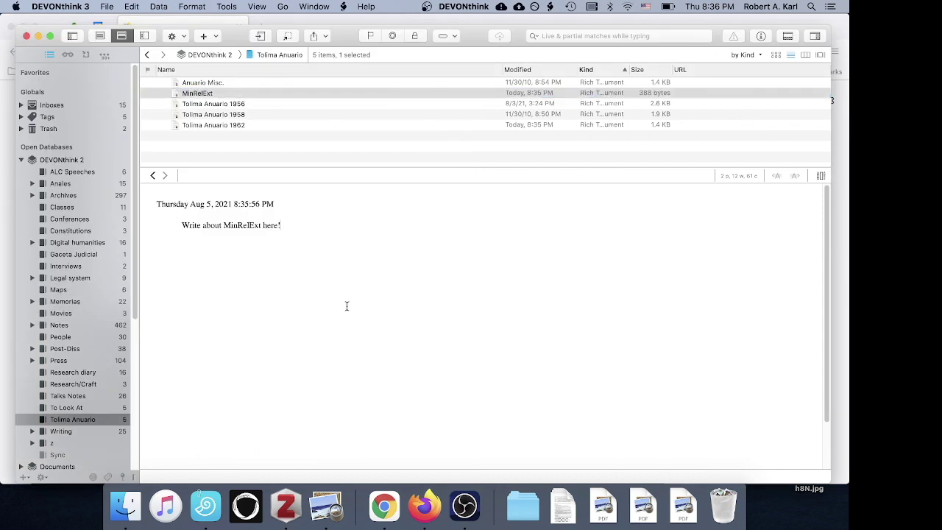
pyautogui.write('[[MinRelEx]]')
pyautogui.press('BackSpace')
pyautogui.write(']')
pyautogui.press('Return')
pyautogui.write('[[')
pyautogui.click(197, 247)
pyautogui.write('t')
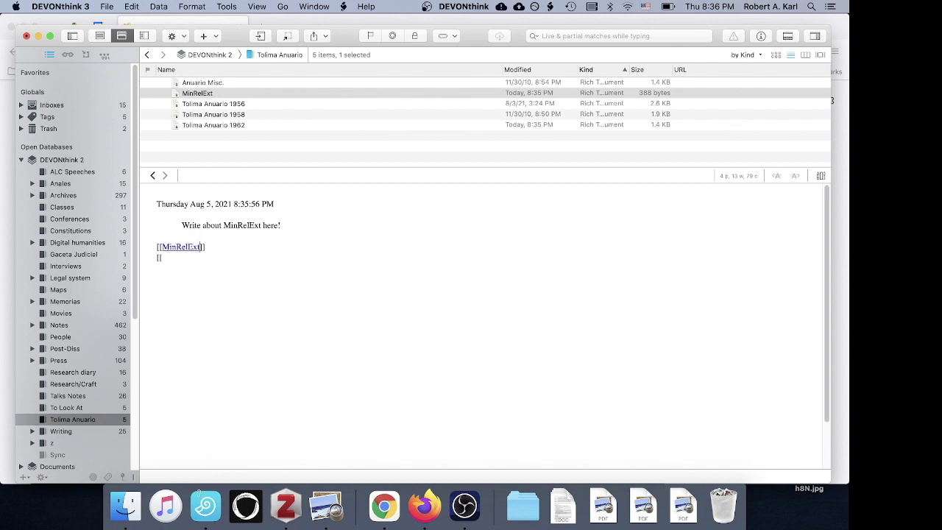
# Complete the second bracketed link as [[MinAgri Memoria 1965-66]] from the name suggestions for Min, and follow it
pyautogui.write('Min')
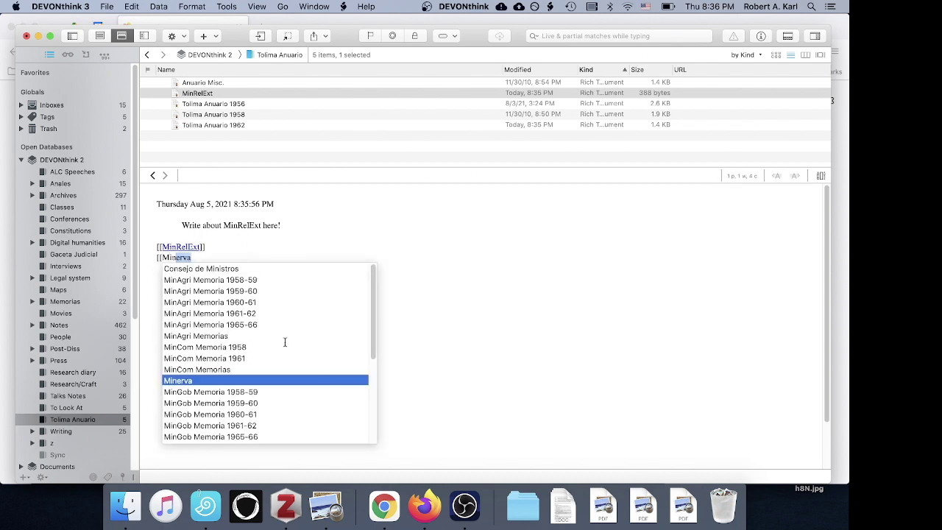
pyautogui.scroll(-3, 284, 340)
pyautogui.scroll(-4, 285, 341)
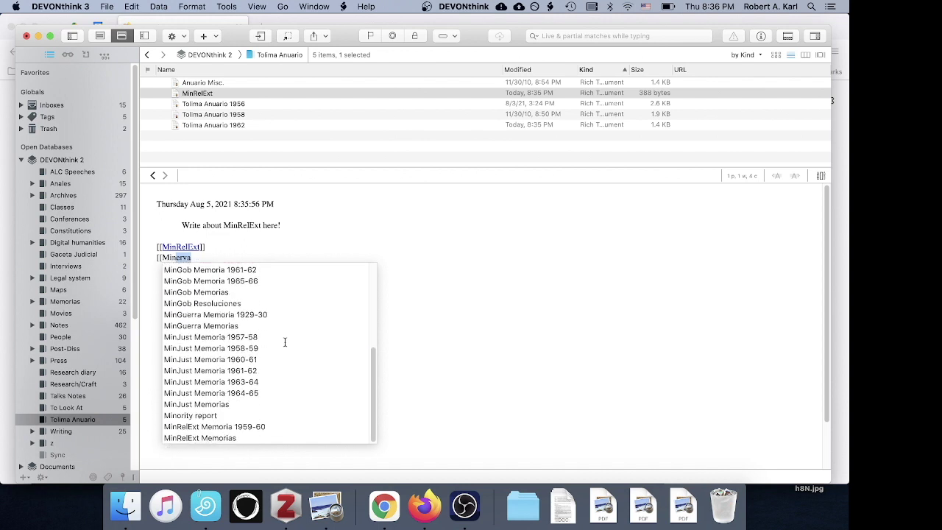
pyautogui.scroll(7, 284, 342)
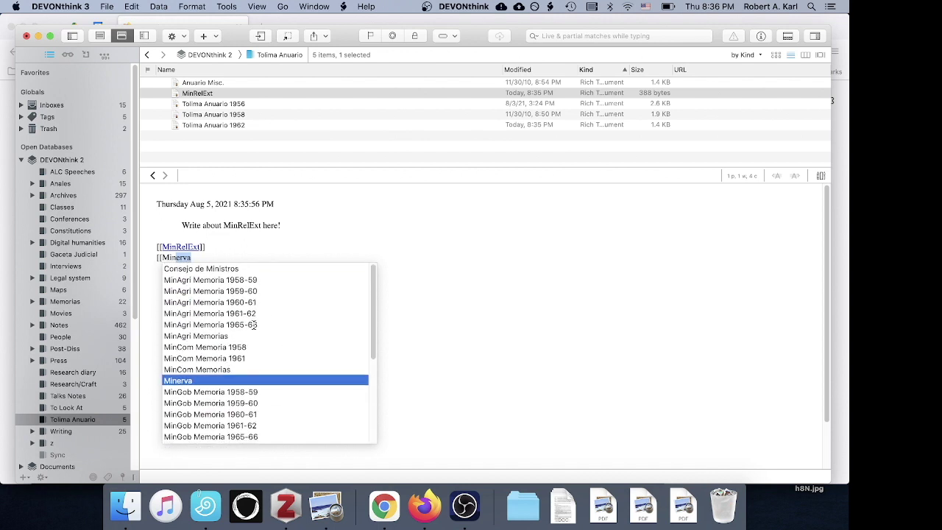
pyautogui.click(254, 324)
pyautogui.click(253, 324)
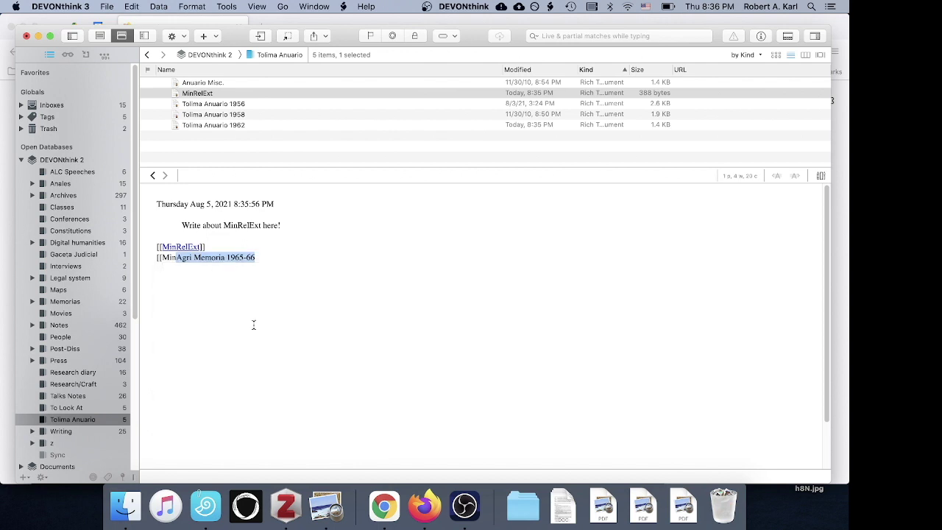
pyautogui.press('Right')
pyautogui.write(']]')
pyautogui.press('Return')
pyautogui.click(200, 256)
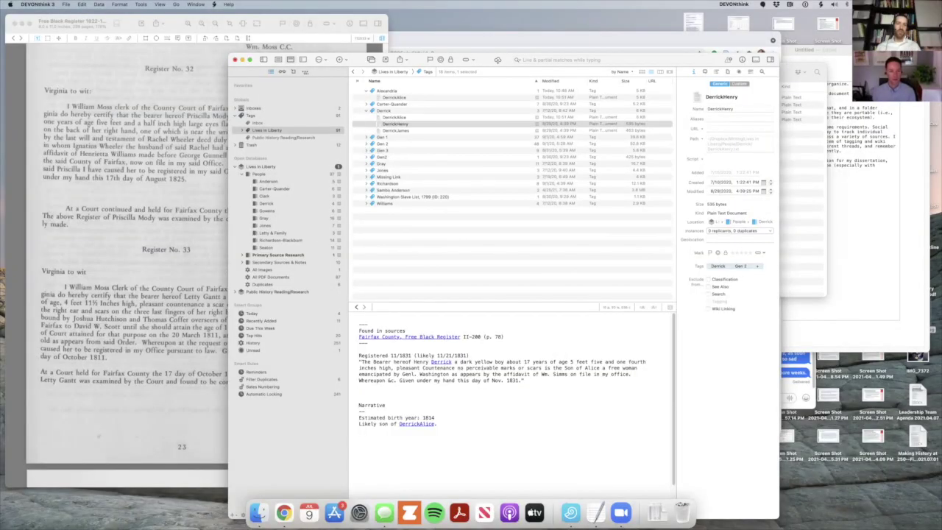
# Open the Articles group under Secondary Sources & Notes and put away the untitled TextEdit window
pyautogui.click(242, 262)
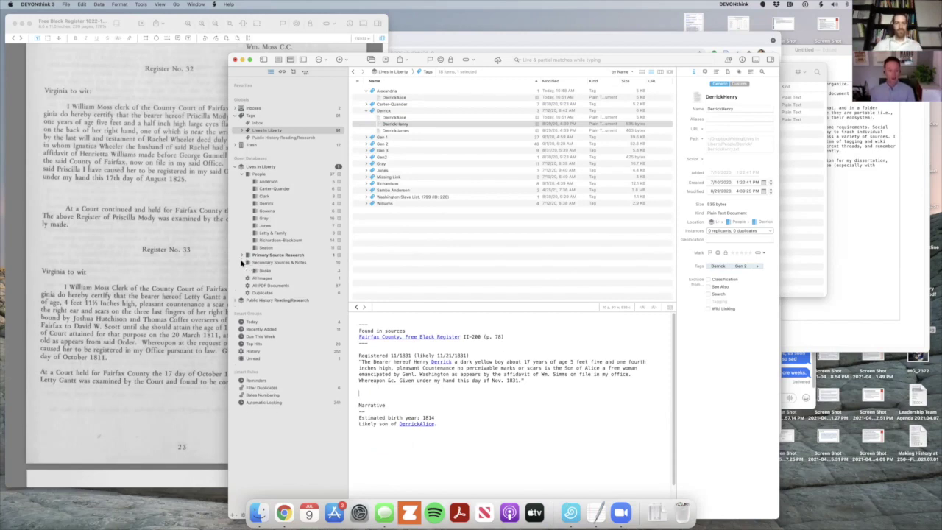
pyautogui.click(272, 269)
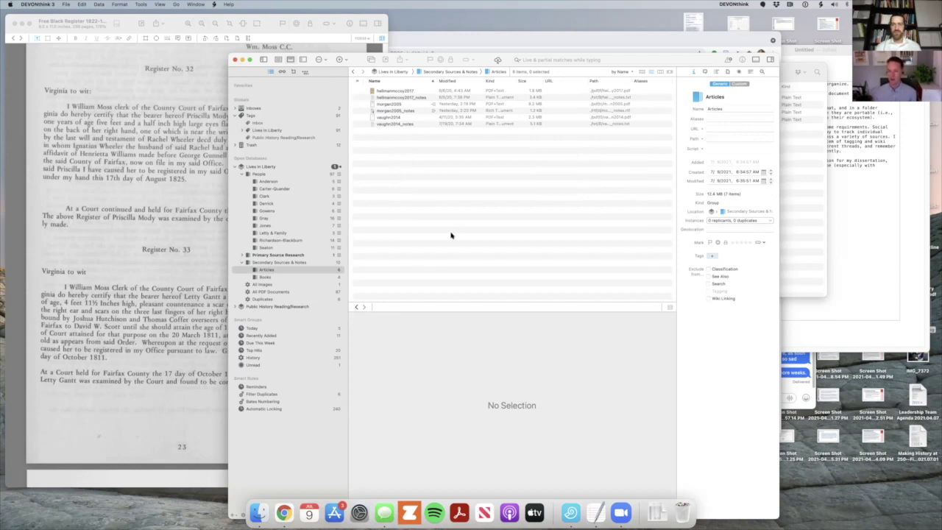
pyautogui.click(846, 74)
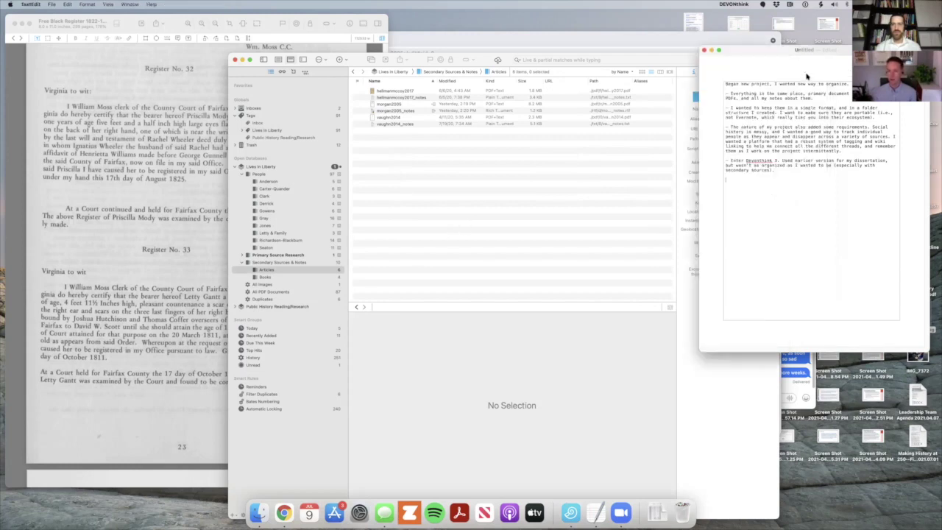
pyautogui.click(704, 50)
pyautogui.click(359, 64)
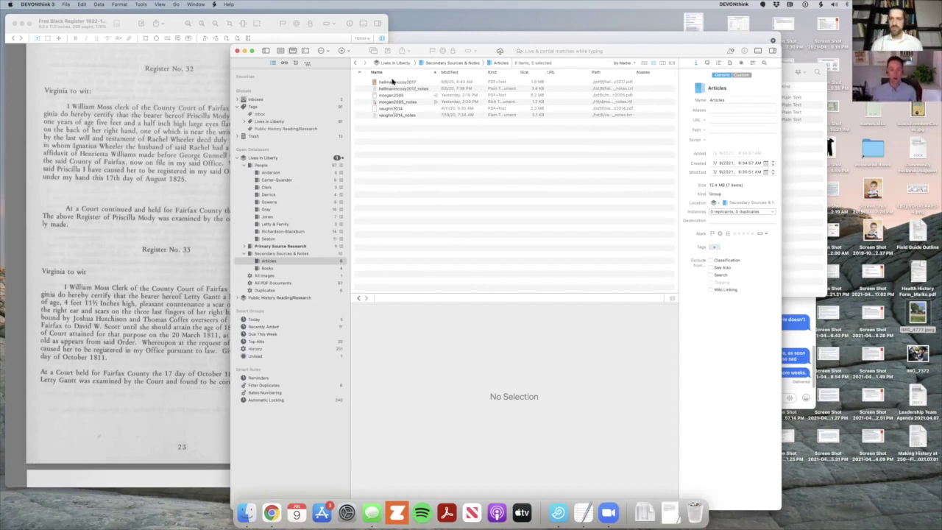
pyautogui.click(275, 254)
pyautogui.click(272, 263)
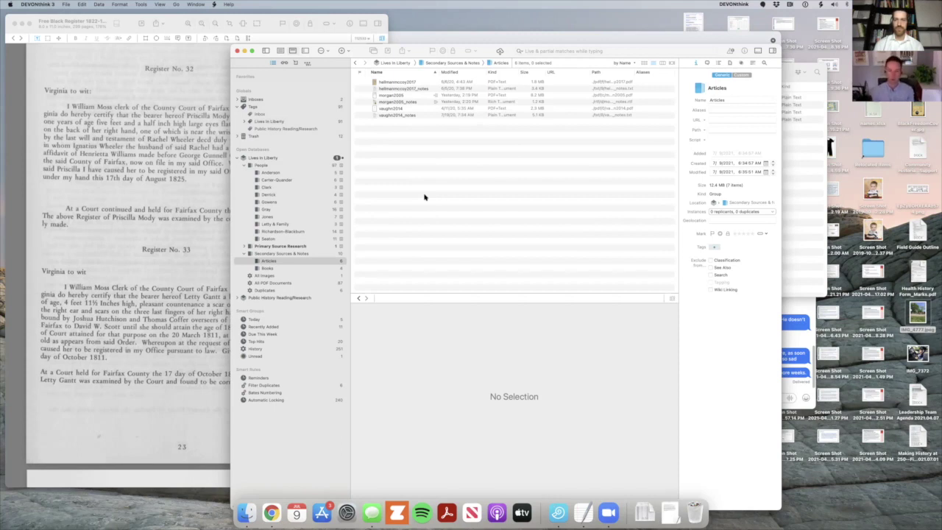
# Open the hellmanmccoy2017 PDF in its own window and view the article's opening page, Soil Tilled by Free Men
pyautogui.click(393, 109)
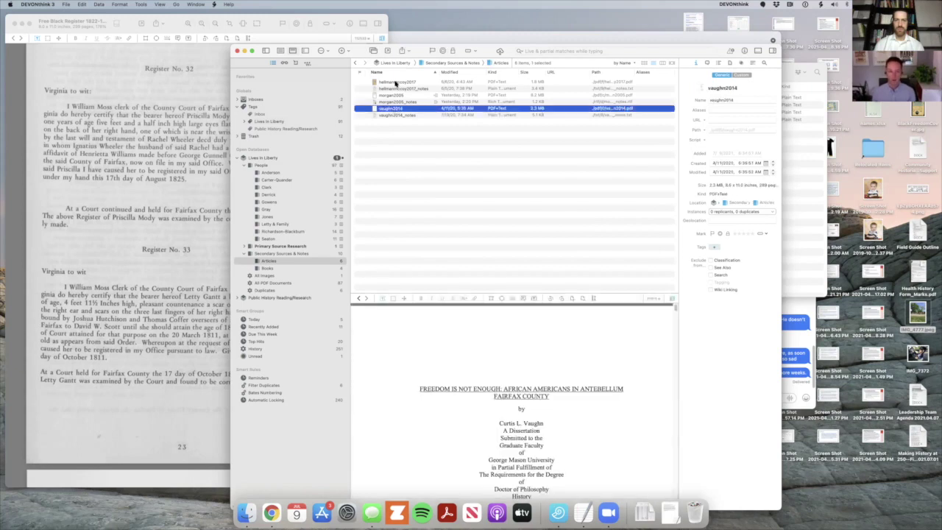
pyautogui.click(395, 82)
pyautogui.doubleClick(395, 83)
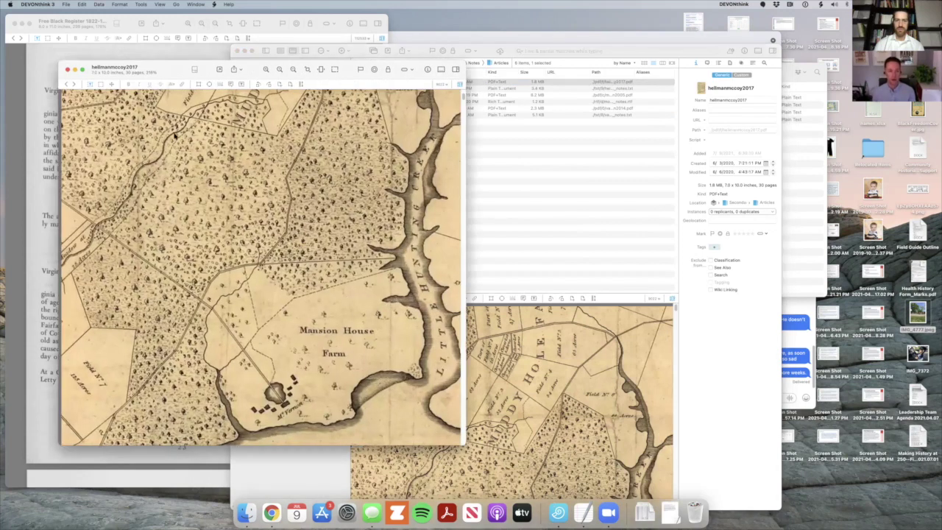
pyautogui.scroll(-5, 324, 259)
pyautogui.scroll(-5, 324, 259)
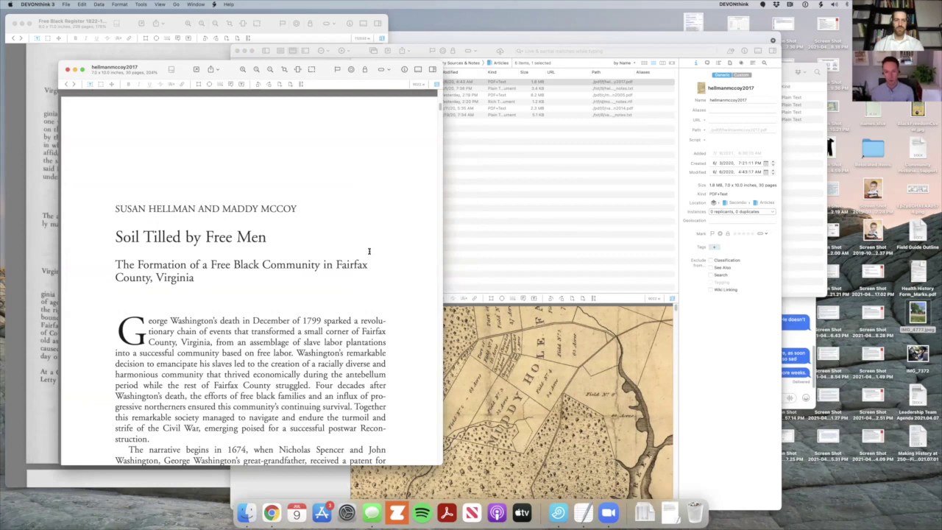
pyautogui.scroll(-3, 372, 243)
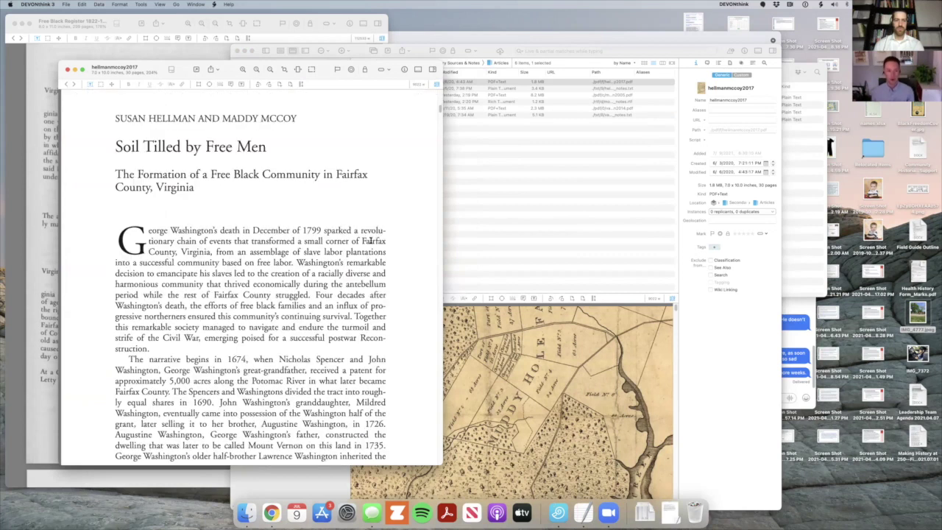
# View the extracted annotations in the hellmanmccoy2017_notes document that accompanies the PDF
pyautogui.click(517, 209)
pyautogui.scroll(-5, 507, 397)
pyautogui.scroll(5, 507, 397)
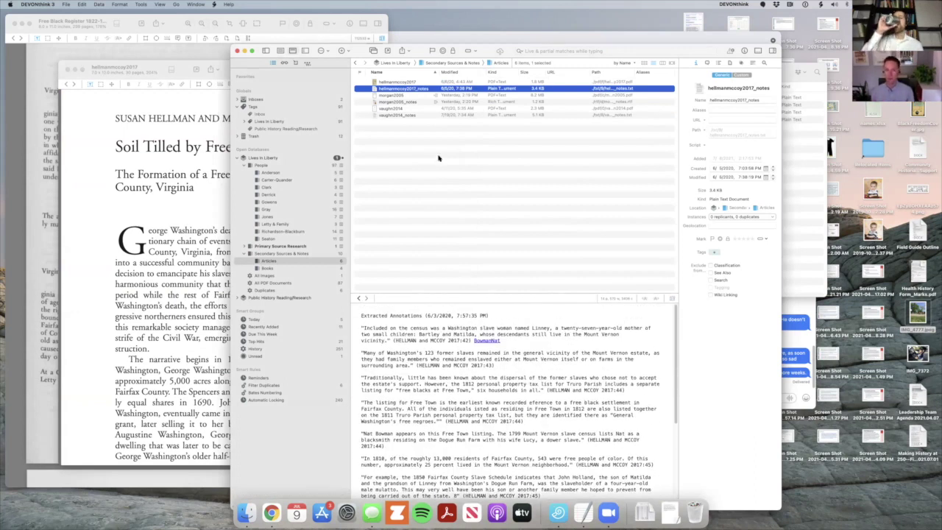
pyautogui.click(406, 82)
pyautogui.click(408, 89)
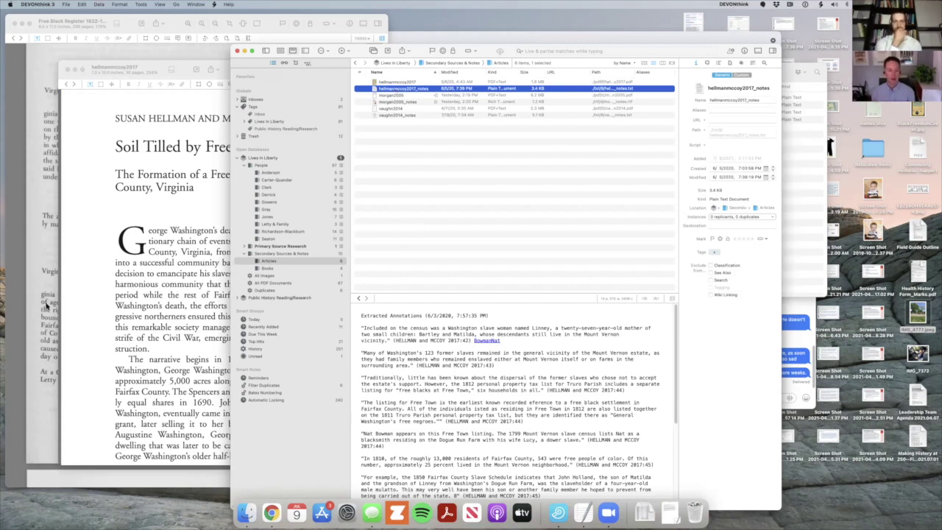
# Bring back the hellmanmccoy2017 PDF window and highlight the sentence from "The narrative begins in 1674" to "Fairfax County."
pyautogui.click(189, 253)
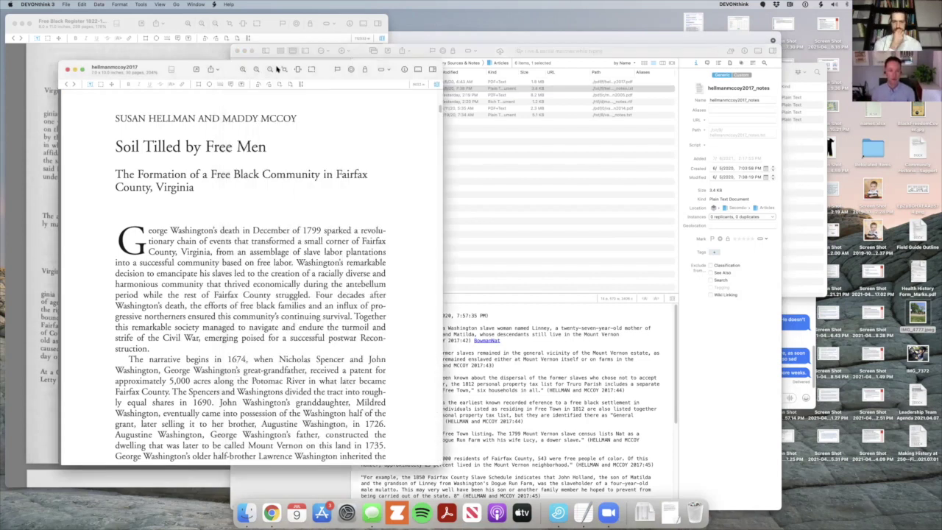
pyautogui.moveTo(377, 70); pyautogui.dragTo(508, 59)
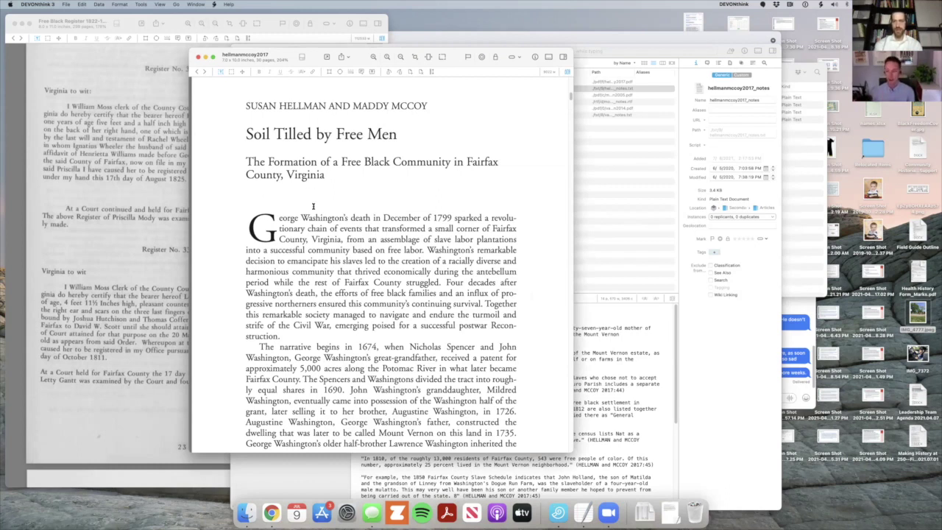
pyautogui.moveTo(259, 346); pyautogui.dragTo(301, 379)
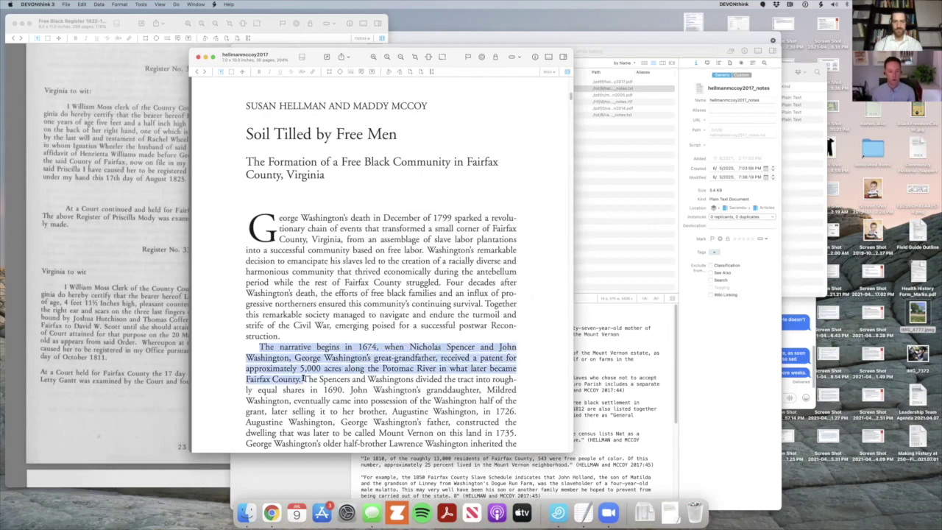
pyautogui.click(300, 72)
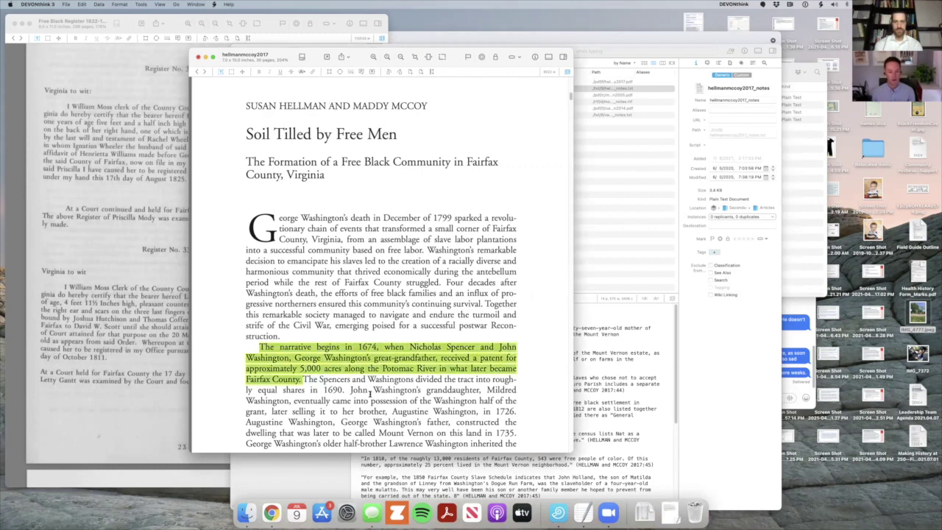
# Highlight the passage on page 40 from "Upon Lawrence's death in 1752" to "approximately 7,600 acres."
pyautogui.scroll(-3, 381, 366)
pyautogui.scroll(-5, 380, 366)
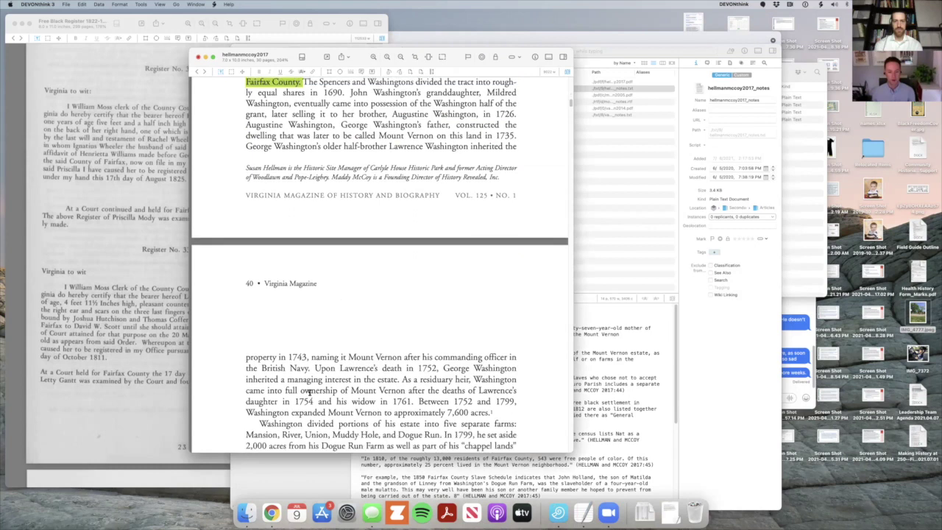
pyautogui.moveTo(315, 368); pyautogui.dragTo(505, 417)
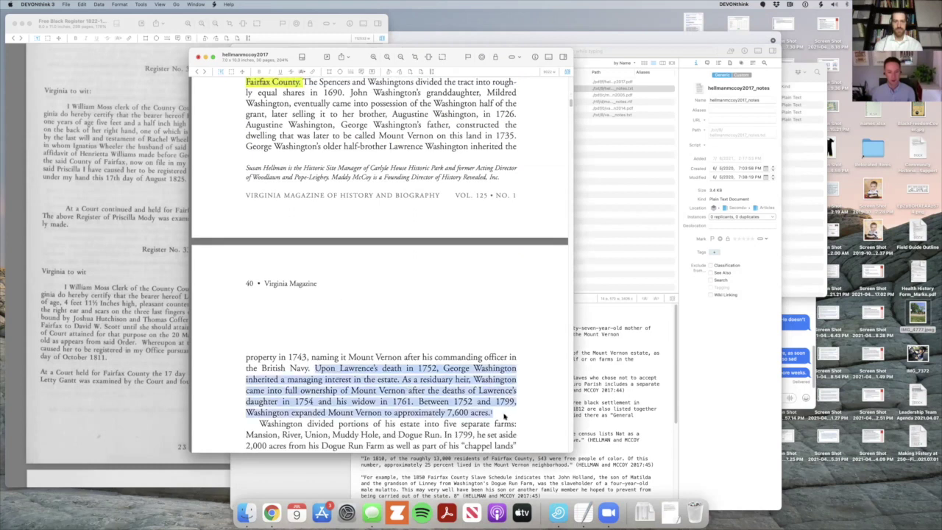
pyautogui.click(300, 72)
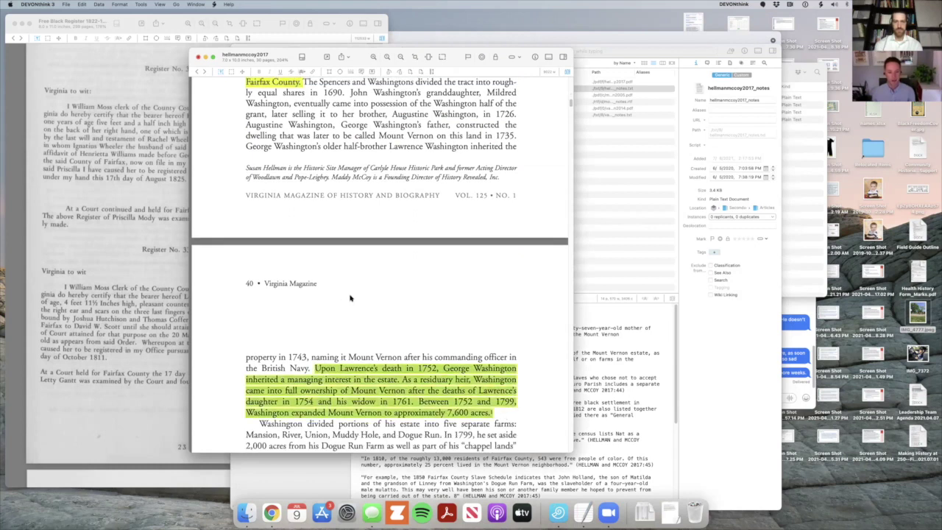
# Highlight the page 40 passage from "mother, Eleanor Calvert Custis" through "raising them as their own. The 2," and close the PDF window
pyautogui.scroll(-3, 248, 354)
pyautogui.moveTo(248, 380); pyautogui.dragTo(446, 415)
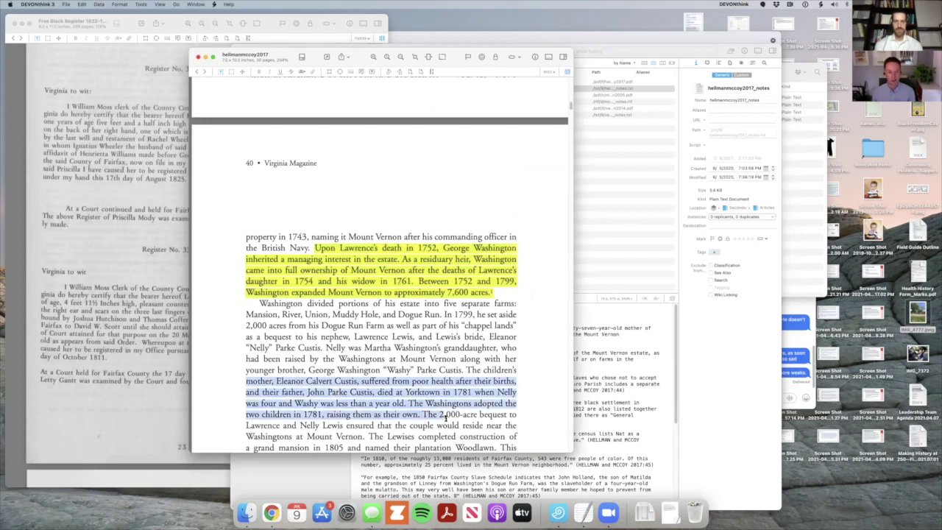
pyautogui.click(301, 73)
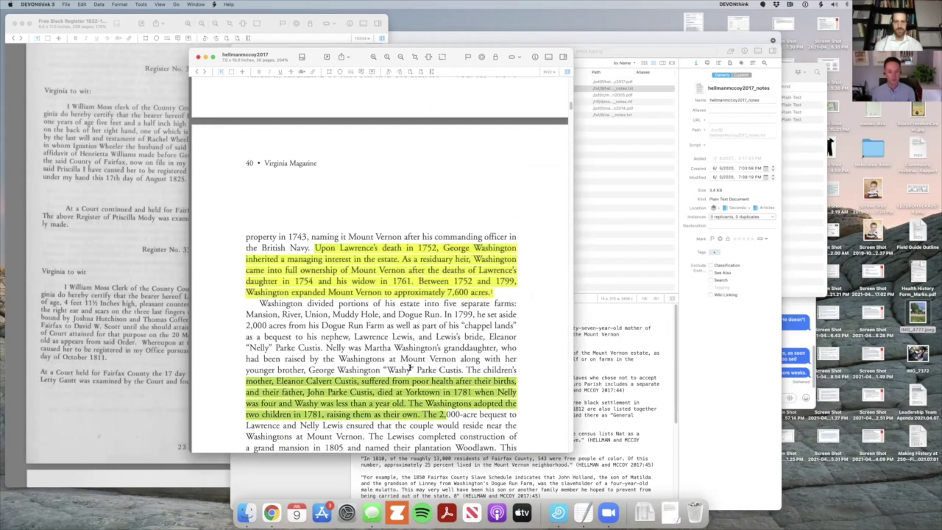
pyautogui.click(199, 57)
pyautogui.click(373, 268)
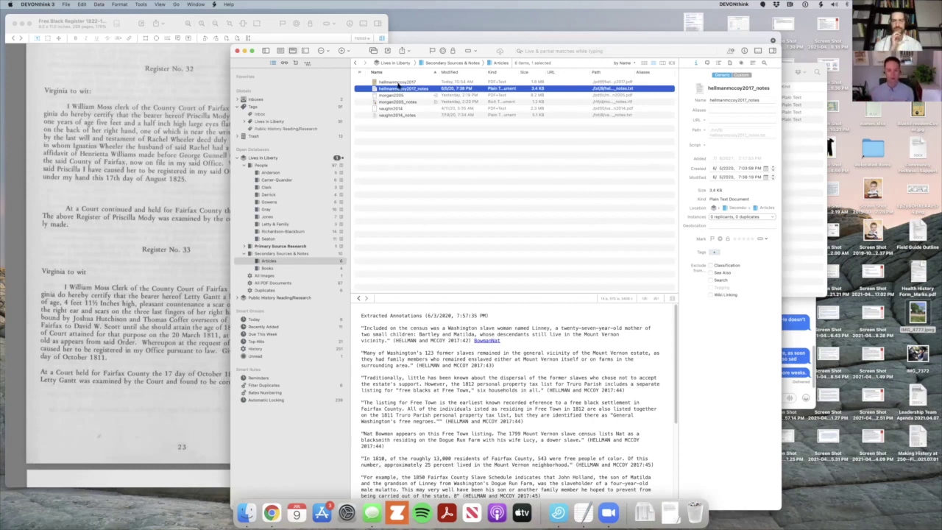
# Summarize the highlights of the hellmanmccoy2017 PDF as a rich text document
pyautogui.click(400, 83)
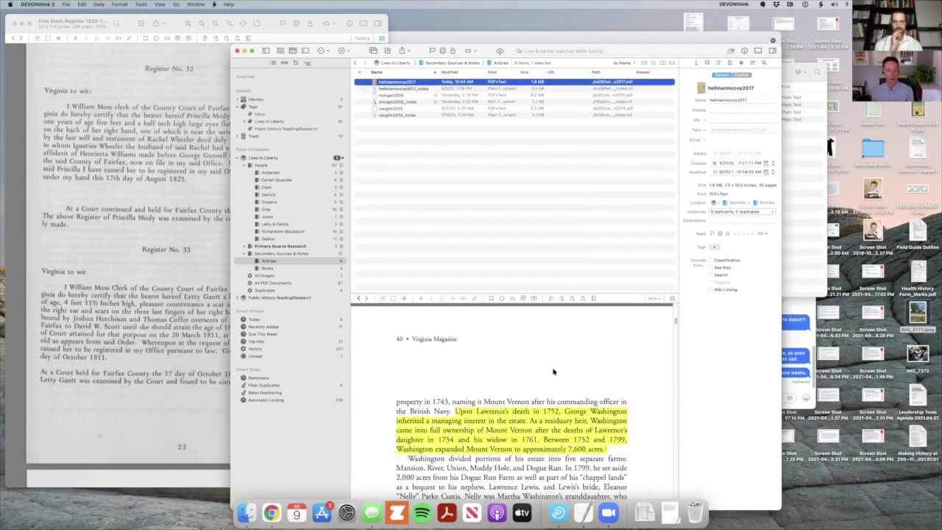
pyautogui.scroll(5, 558, 372)
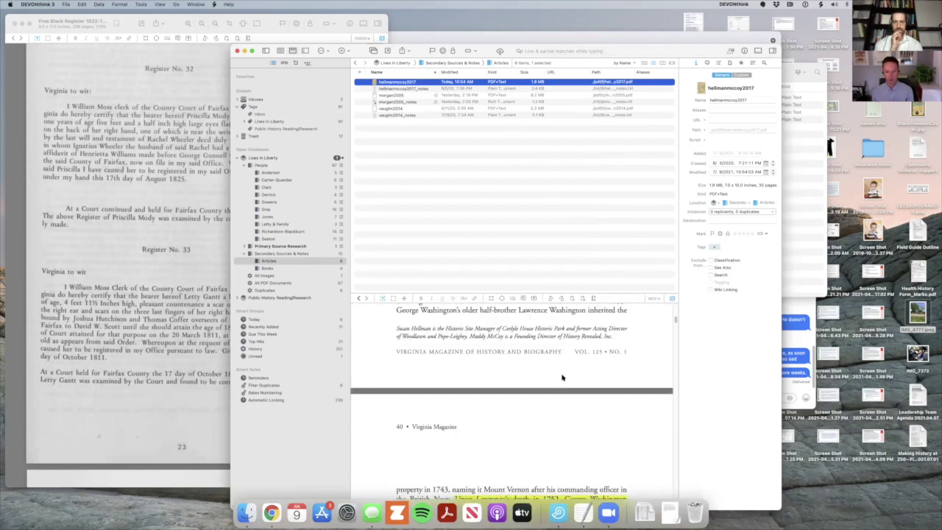
pyautogui.click(140, 5)
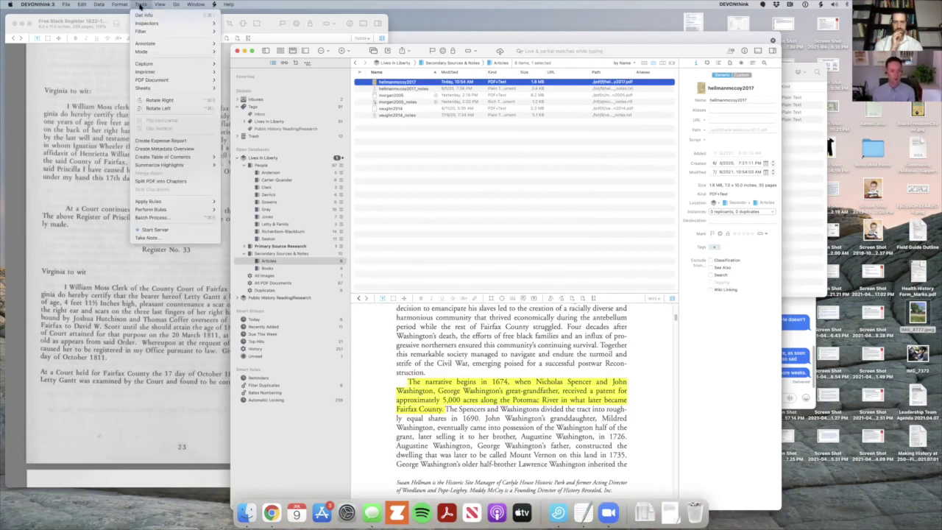
pyautogui.moveTo(184, 169)
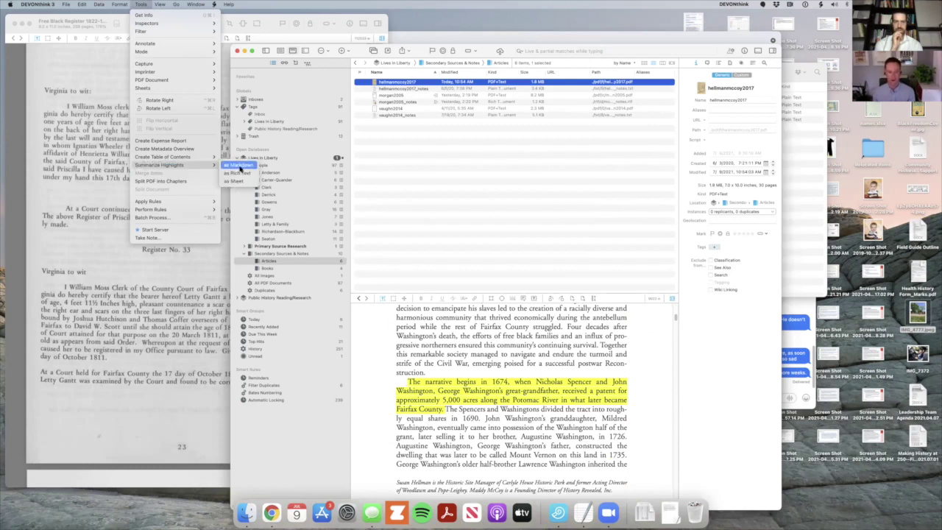
pyautogui.click(242, 173)
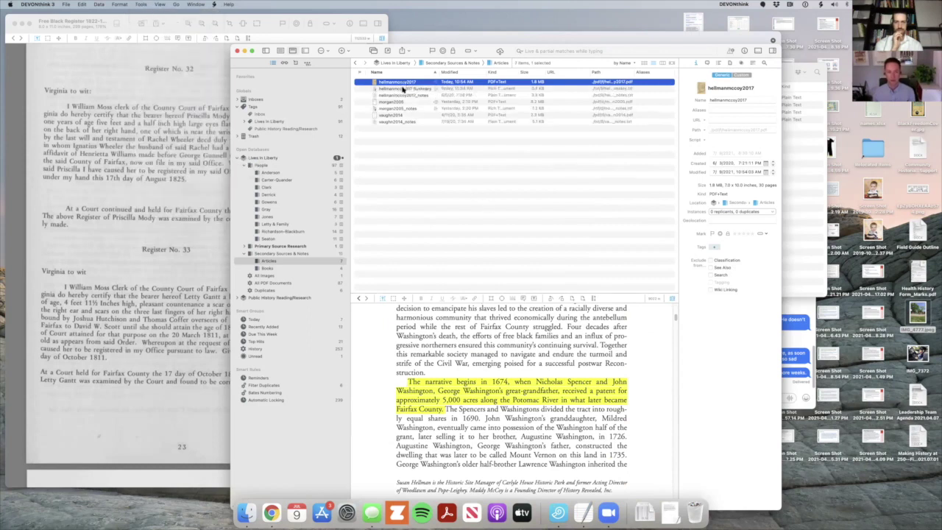
# Review the highlights in the hellmanmccoy2017 Summary and compare it with the PDF and the older notes document
pyautogui.click(403, 89)
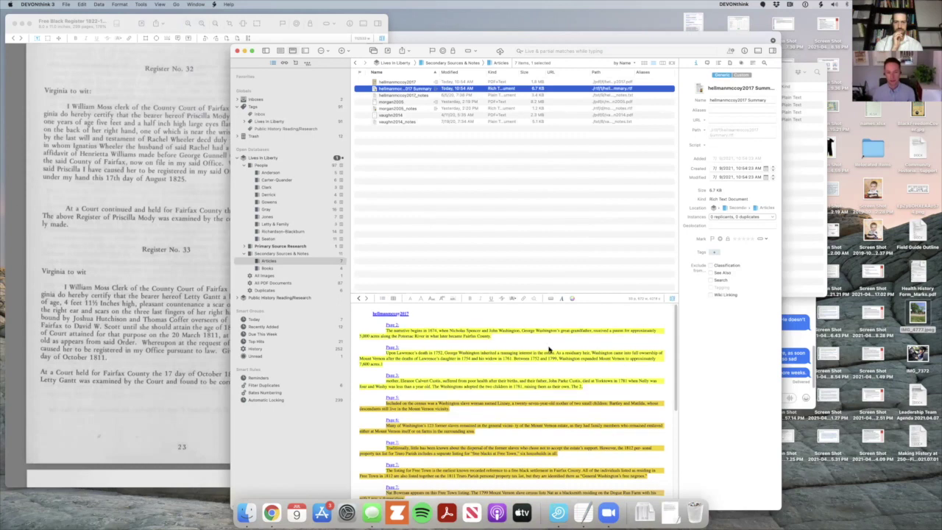
pyautogui.scroll(-2, 548, 349)
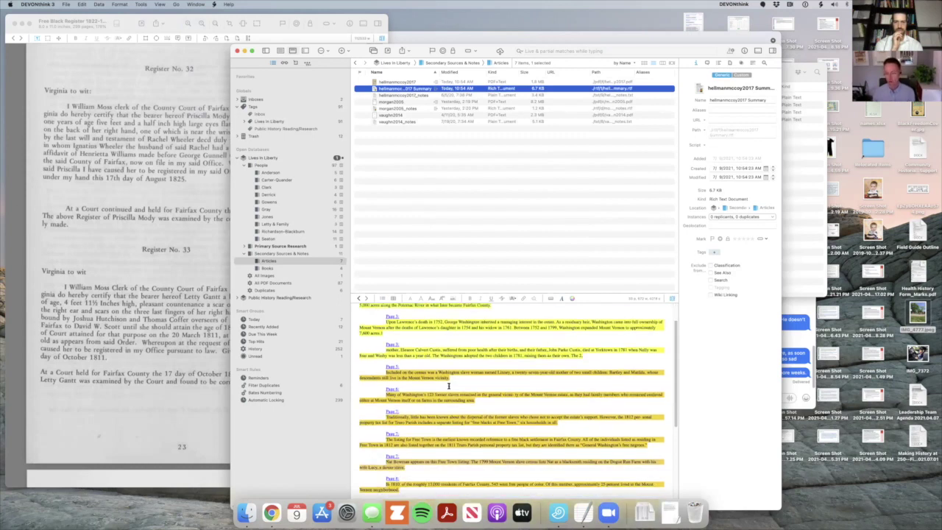
pyautogui.scroll(-5, 449, 388)
pyautogui.scroll(10, 536, 395)
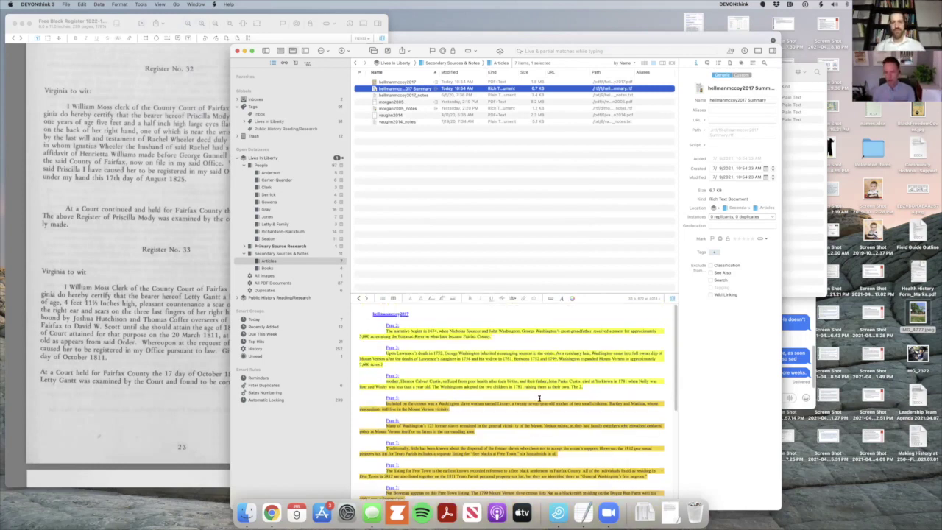
pyautogui.press('Up')
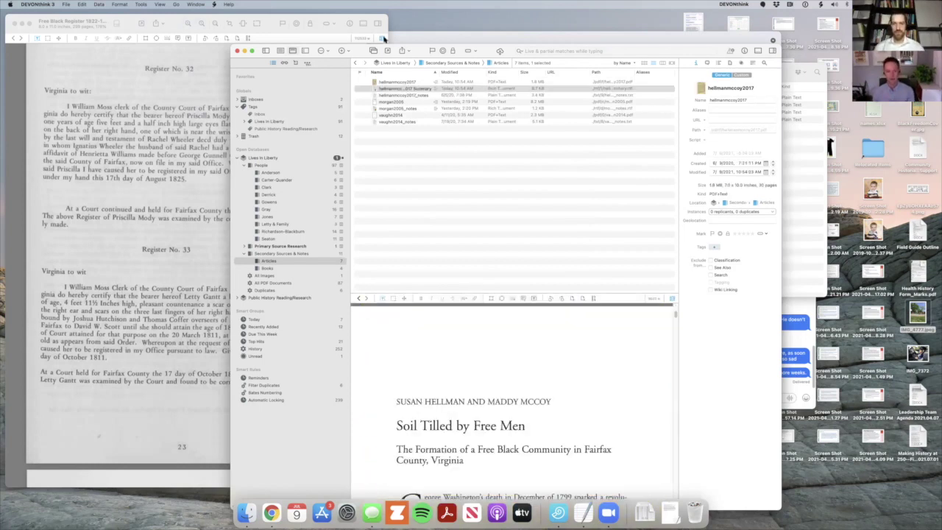
pyautogui.moveTo(389, 89); pyautogui.dragTo(409, 89)
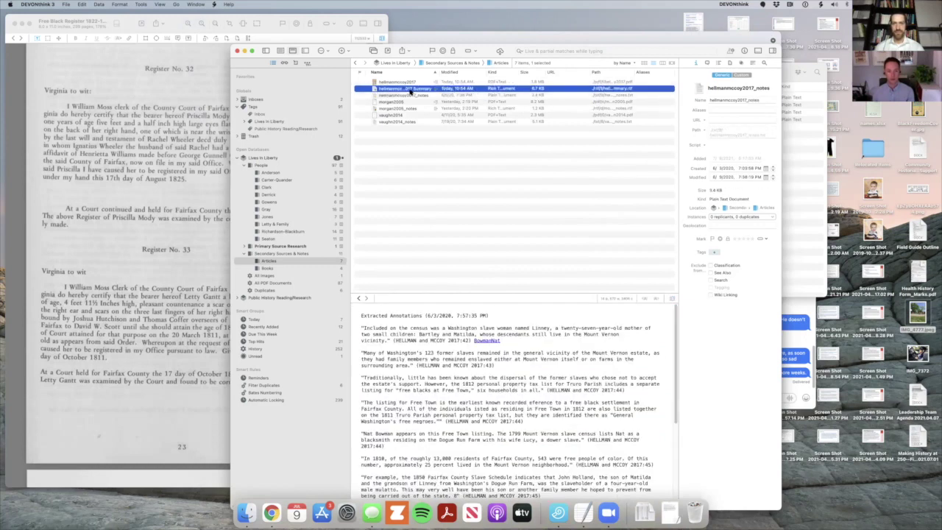
# Open the summary in its own window, follow the page link for the 4 August 1866 highlight to its source passage, and close the window
pyautogui.doubleClick(409, 89)
pyautogui.scroll(-5, 298, 200)
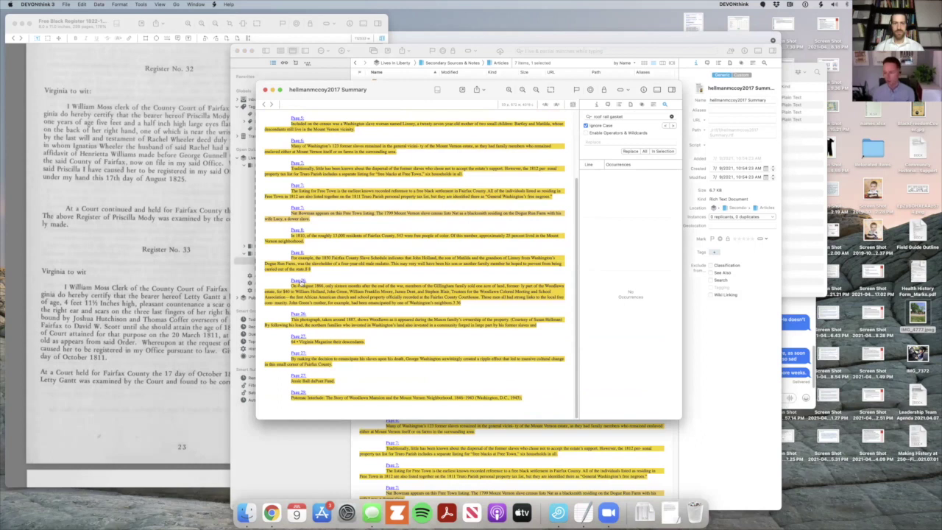
pyautogui.click(299, 283)
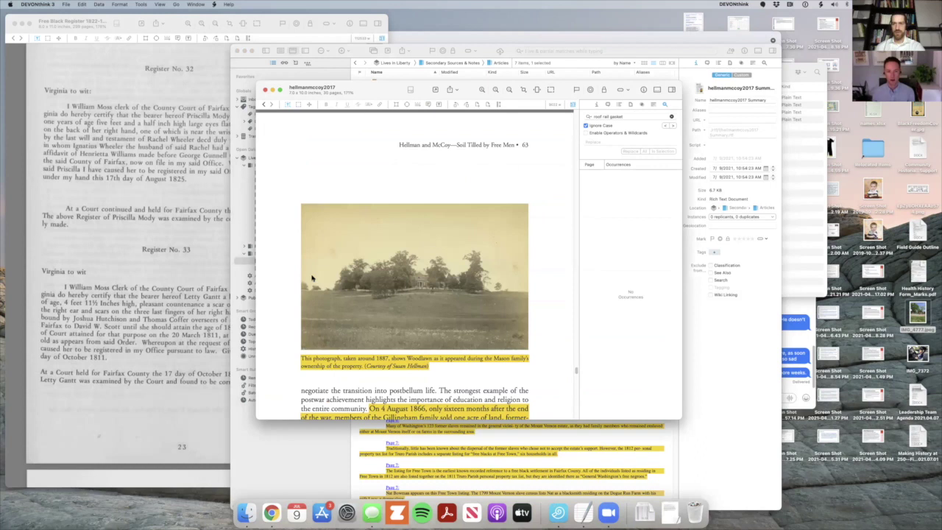
pyautogui.scroll(-3, 541, 296)
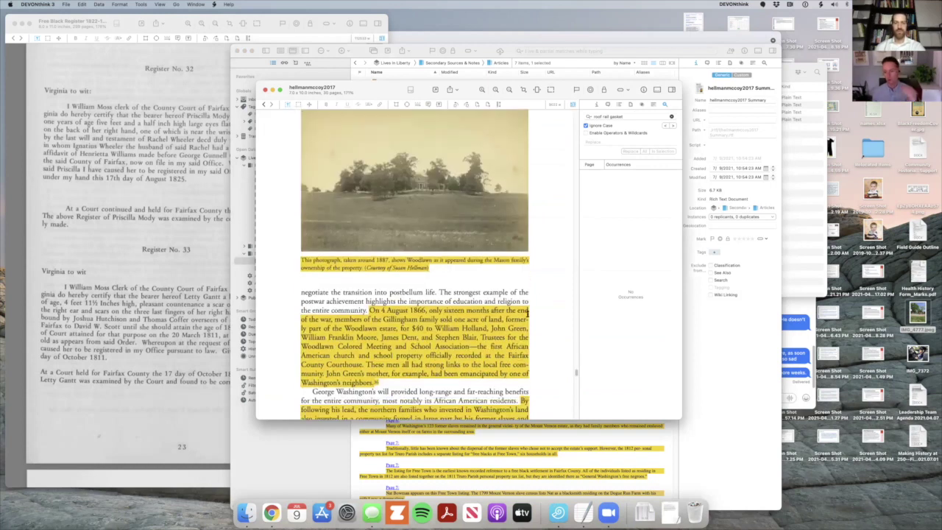
pyautogui.click(265, 90)
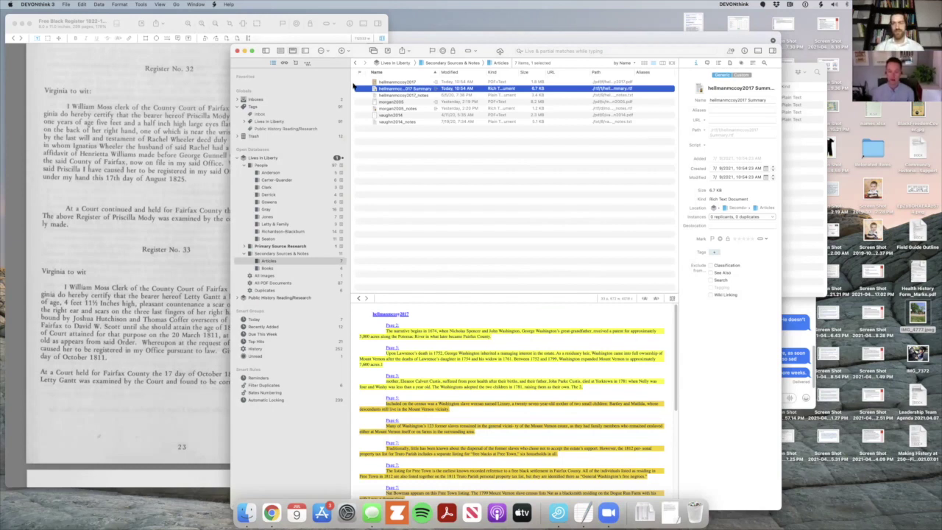
# Add a "Notes" heading with blank lines below it above the highlights in the hellmanmccoy2017 Summary
pyautogui.scroll(-15, 504, 335)
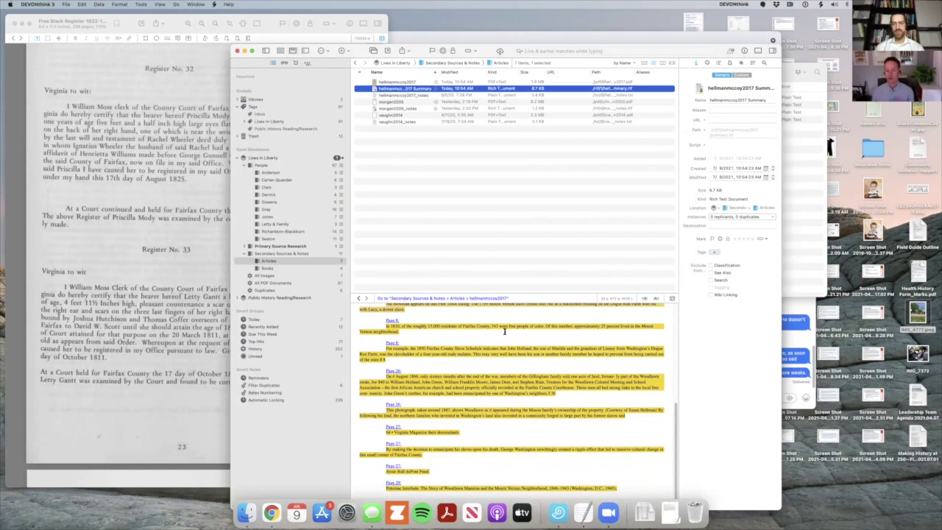
pyautogui.scroll(15, 554, 403)
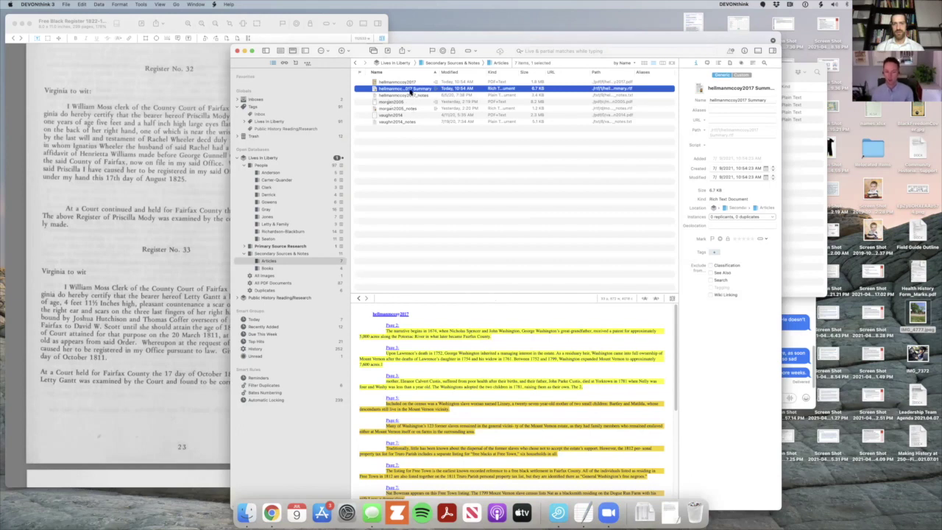
pyautogui.click(463, 316)
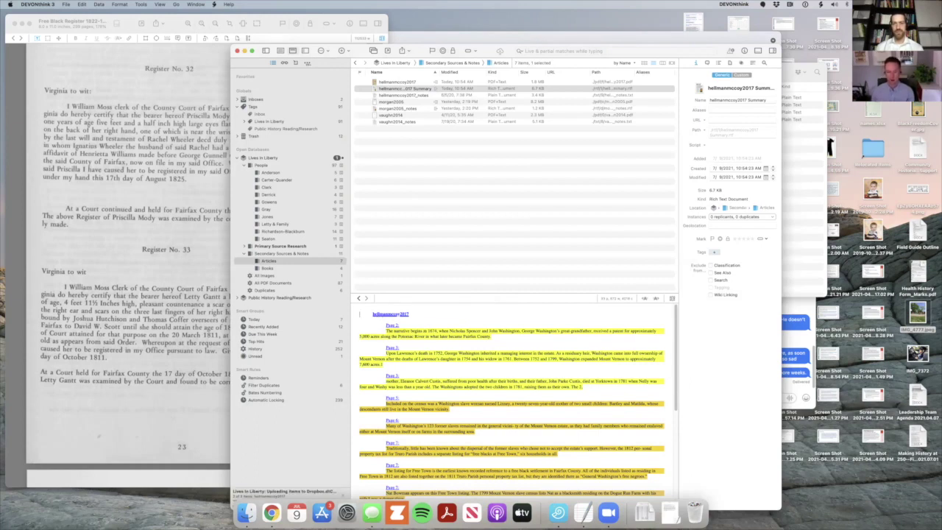
pyautogui.press('Return')
pyautogui.press('Return')
pyautogui.press('Return')
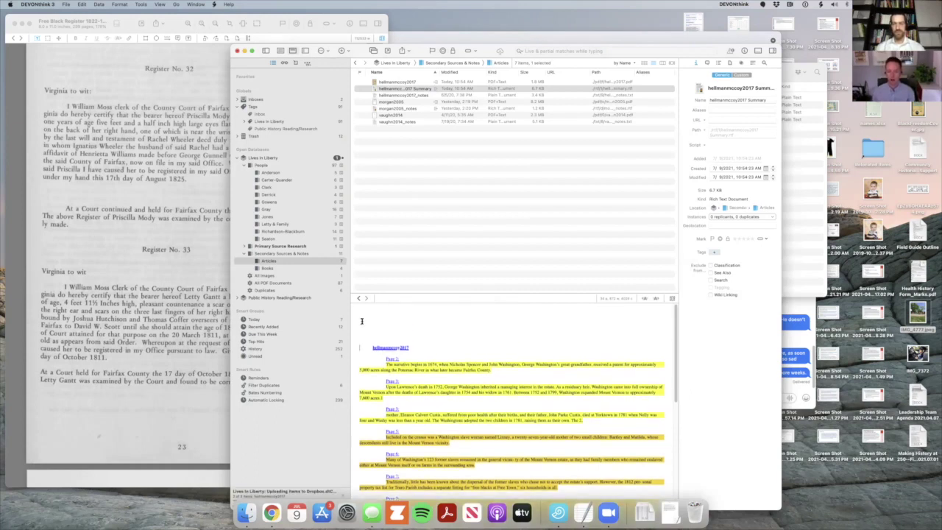
pyautogui.write('Note')
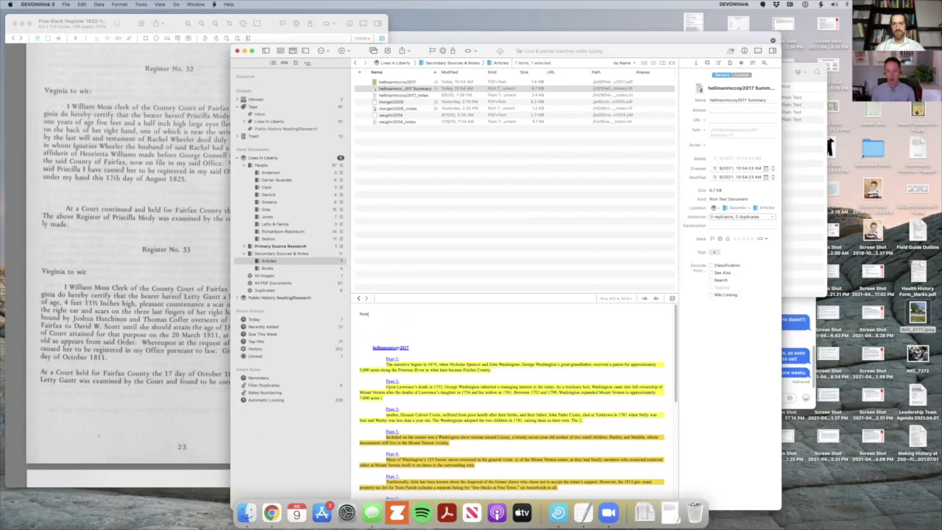
pyautogui.write('s')
pyautogui.press('Return')
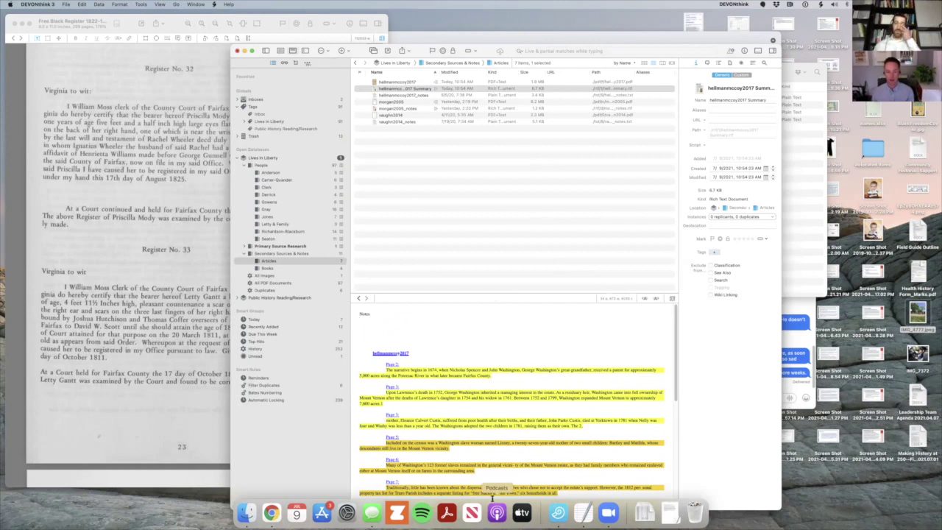
# Under the Notes heading, write "Reference BowmanNat and Fairfax County Tax Records", using the exact item names so they become wiki links
pyautogui.scroll(-5, 509, 397)
pyautogui.scroll(-4, 516, 437)
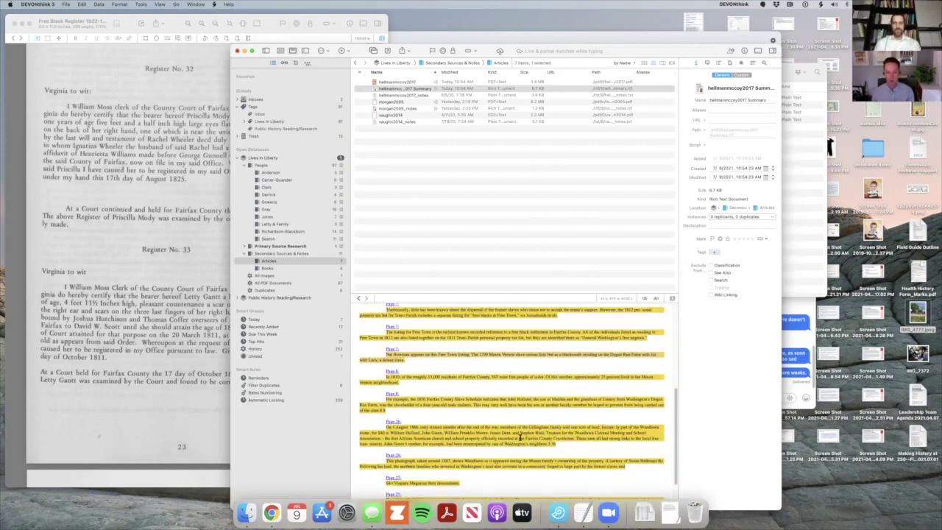
pyautogui.scroll(8, 519, 437)
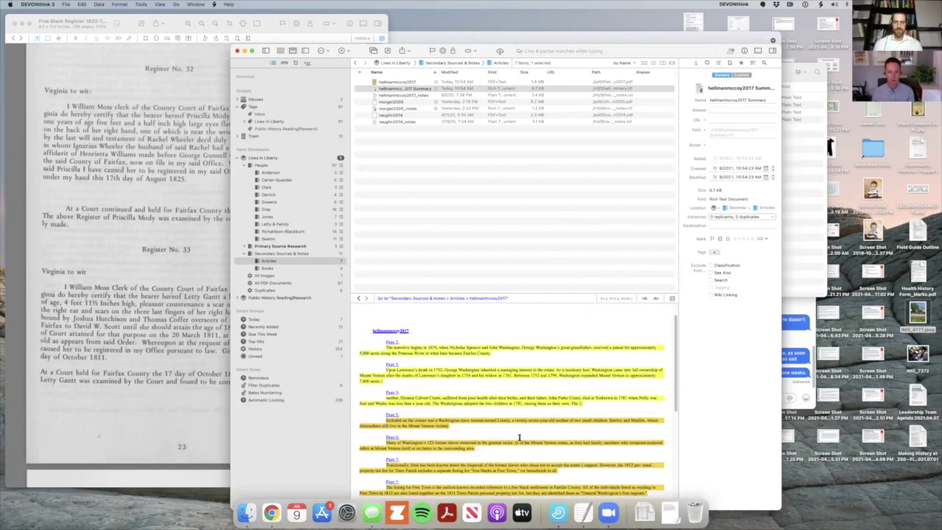
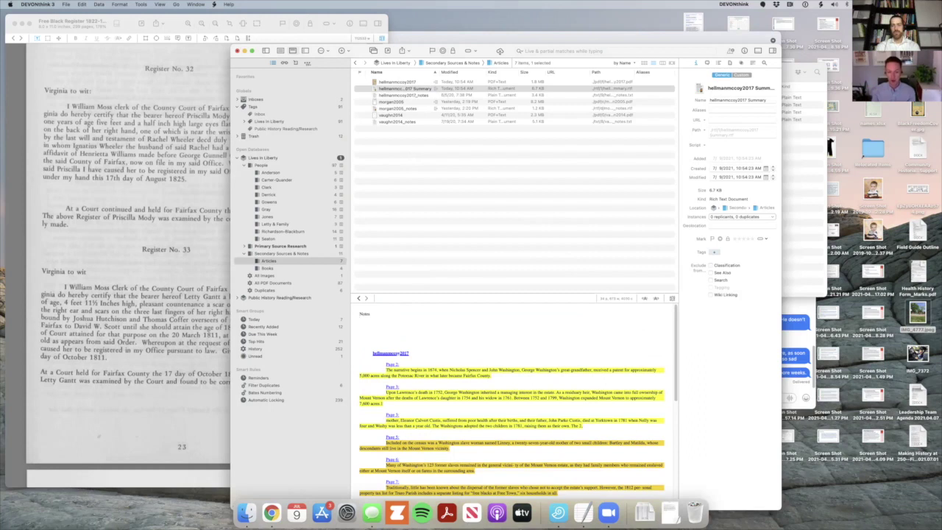
pyautogui.press('BackSpace')
pyautogui.press('BackSpace')
pyautogui.write('Reference BowmanNat')
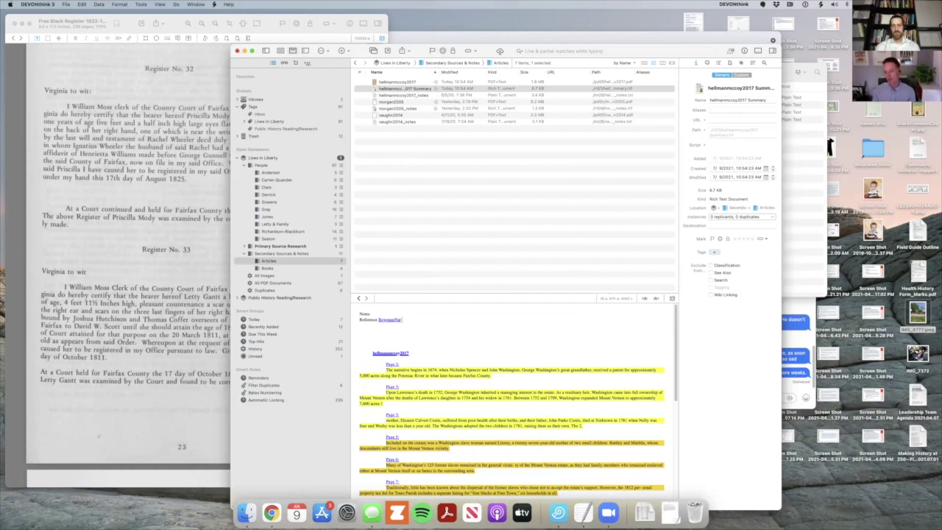
pyautogui.write(' and Fairfax County')
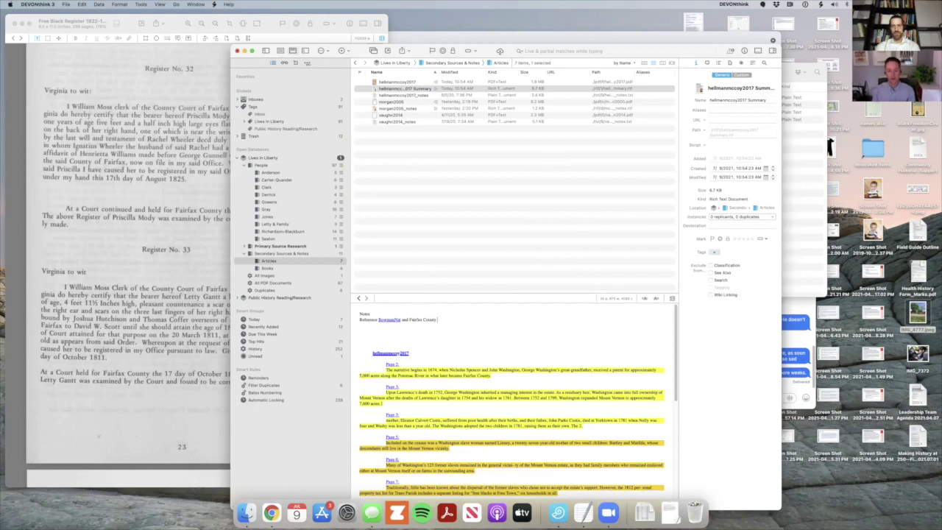
pyautogui.write(' Tax recordscordsRecords')
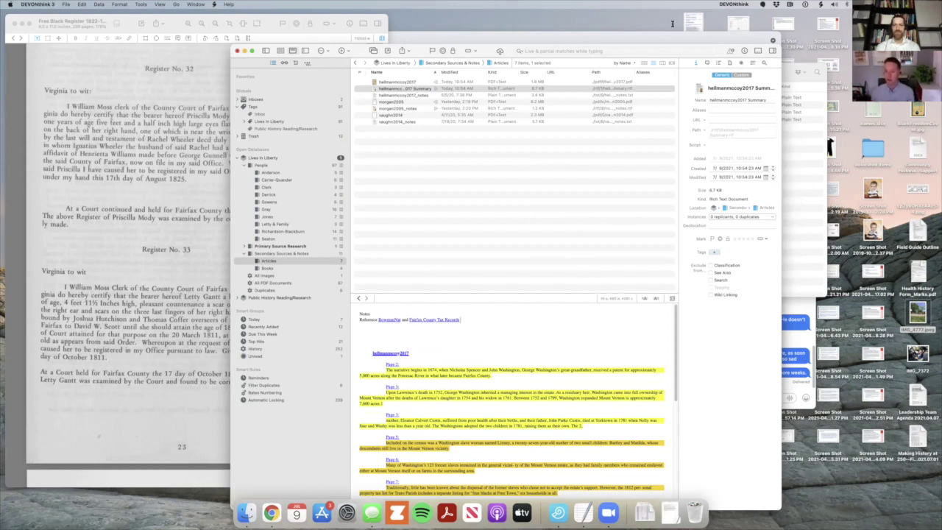
pyautogui.click(753, 65)
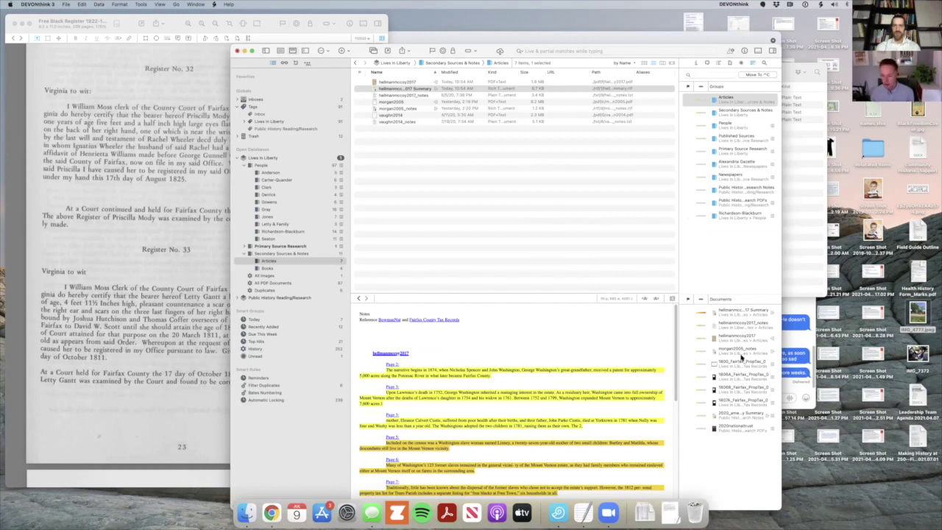
pyautogui.click(734, 403)
pyautogui.click(740, 388)
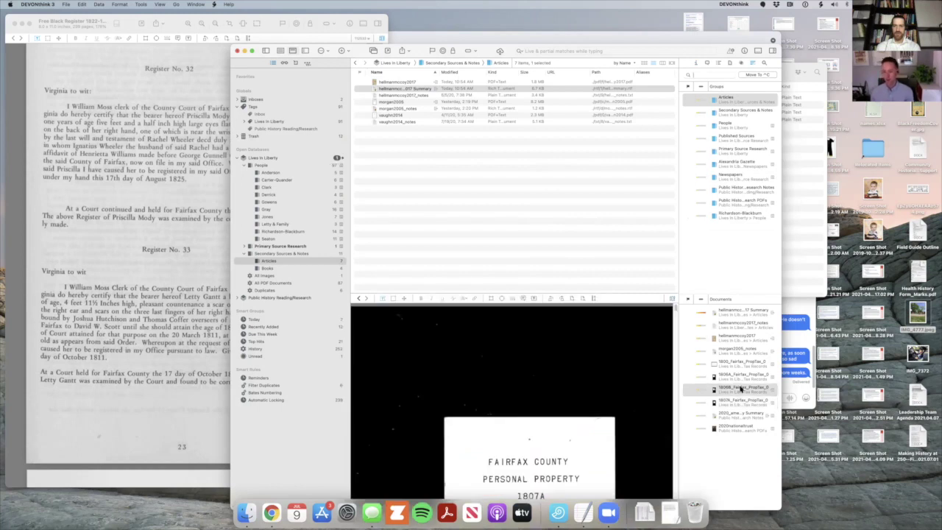
pyautogui.click(743, 366)
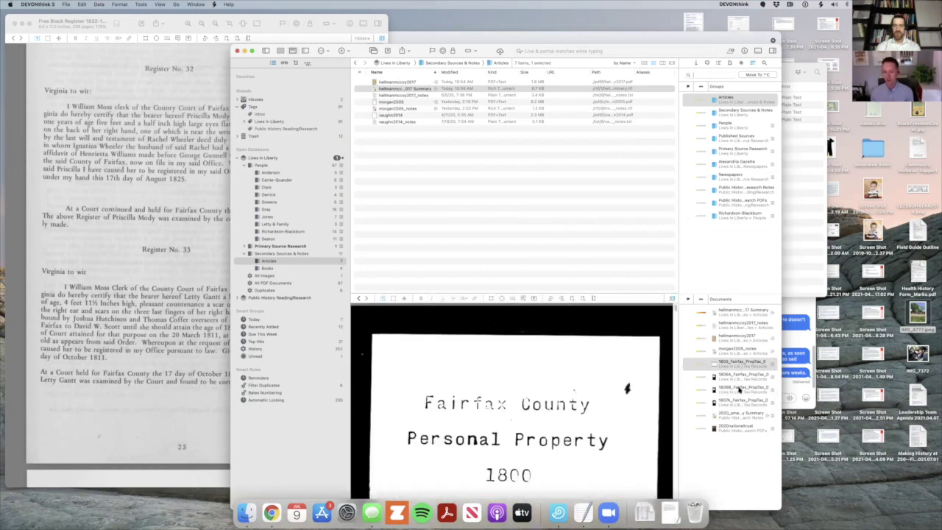
pyautogui.click(739, 390)
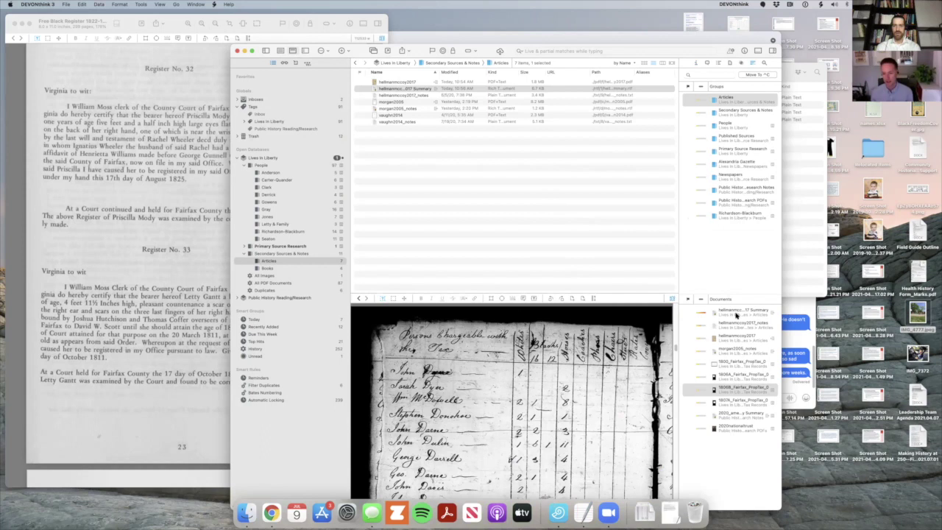
pyautogui.click(737, 312)
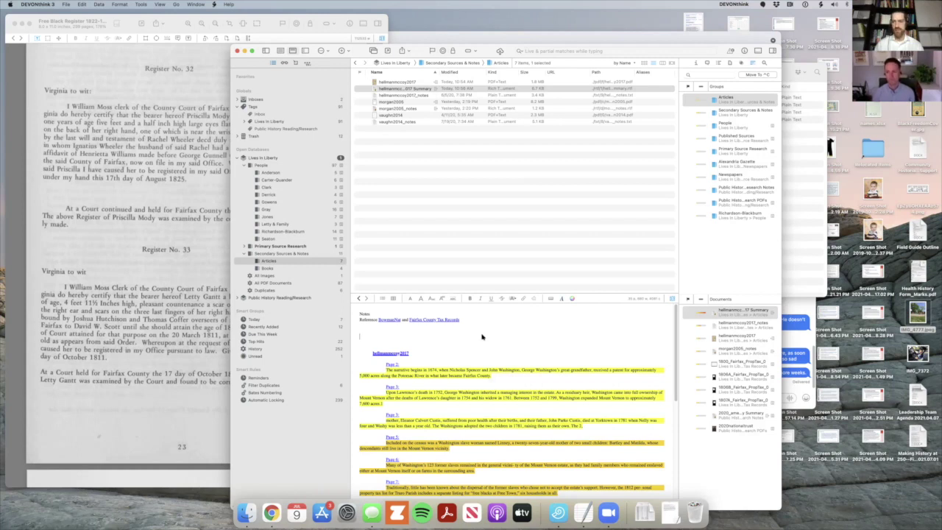
# Collapse the People and Secondary Sources & Notes groups in the Lives in Liberty database
pyautogui.click(477, 334)
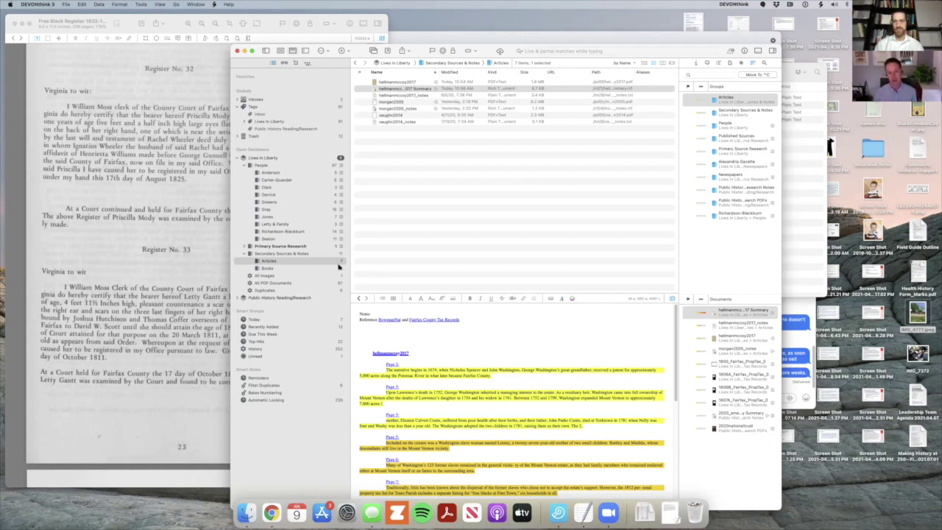
pyautogui.click(244, 254)
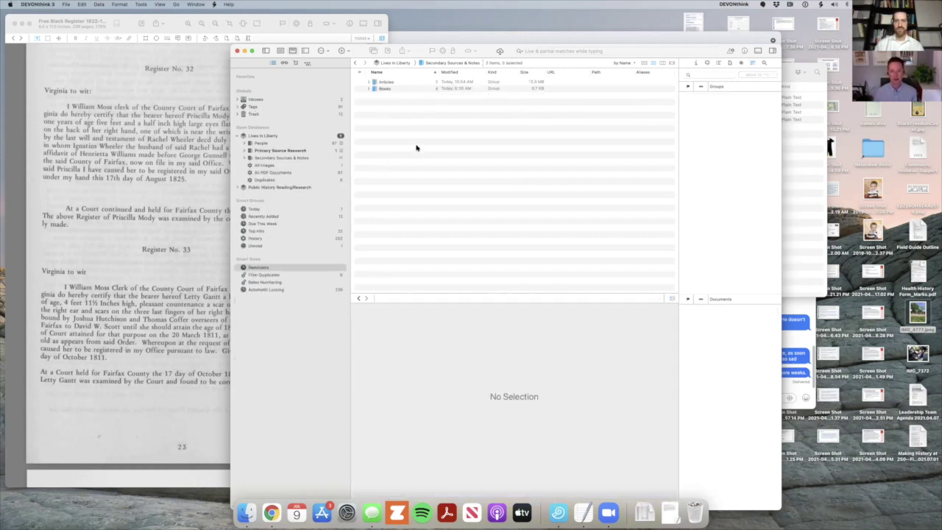